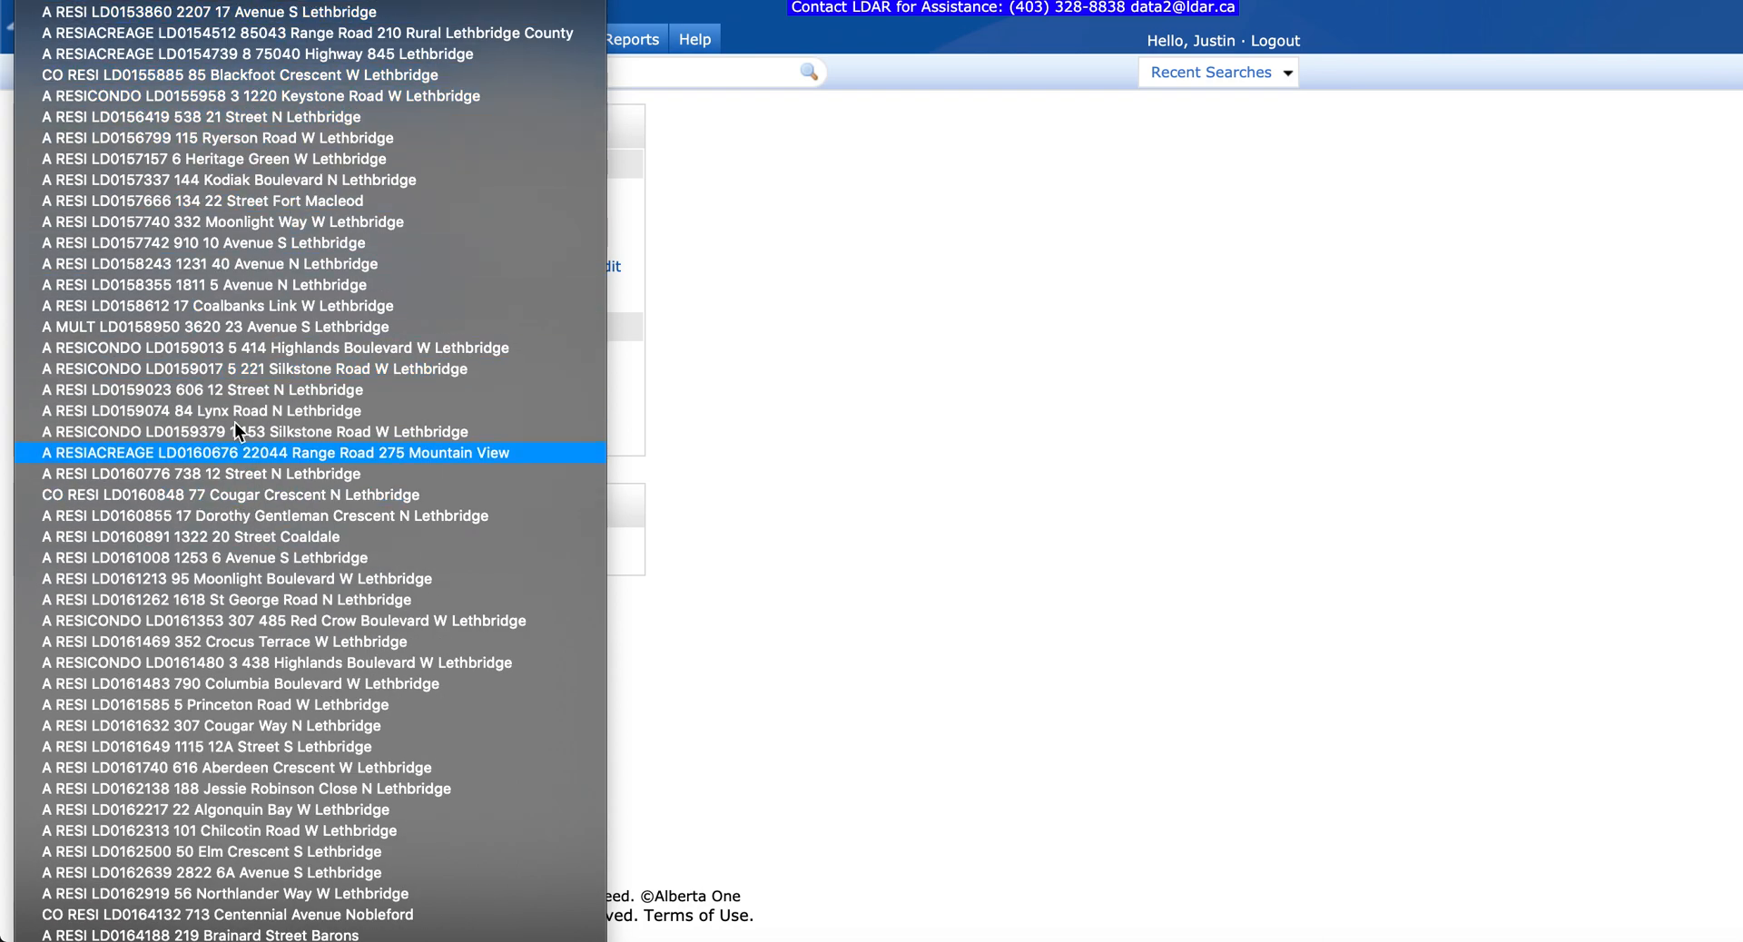
Step: Close the Quick Modify listings dropdown and start adding a new listing from the Input page
click(706, 309)
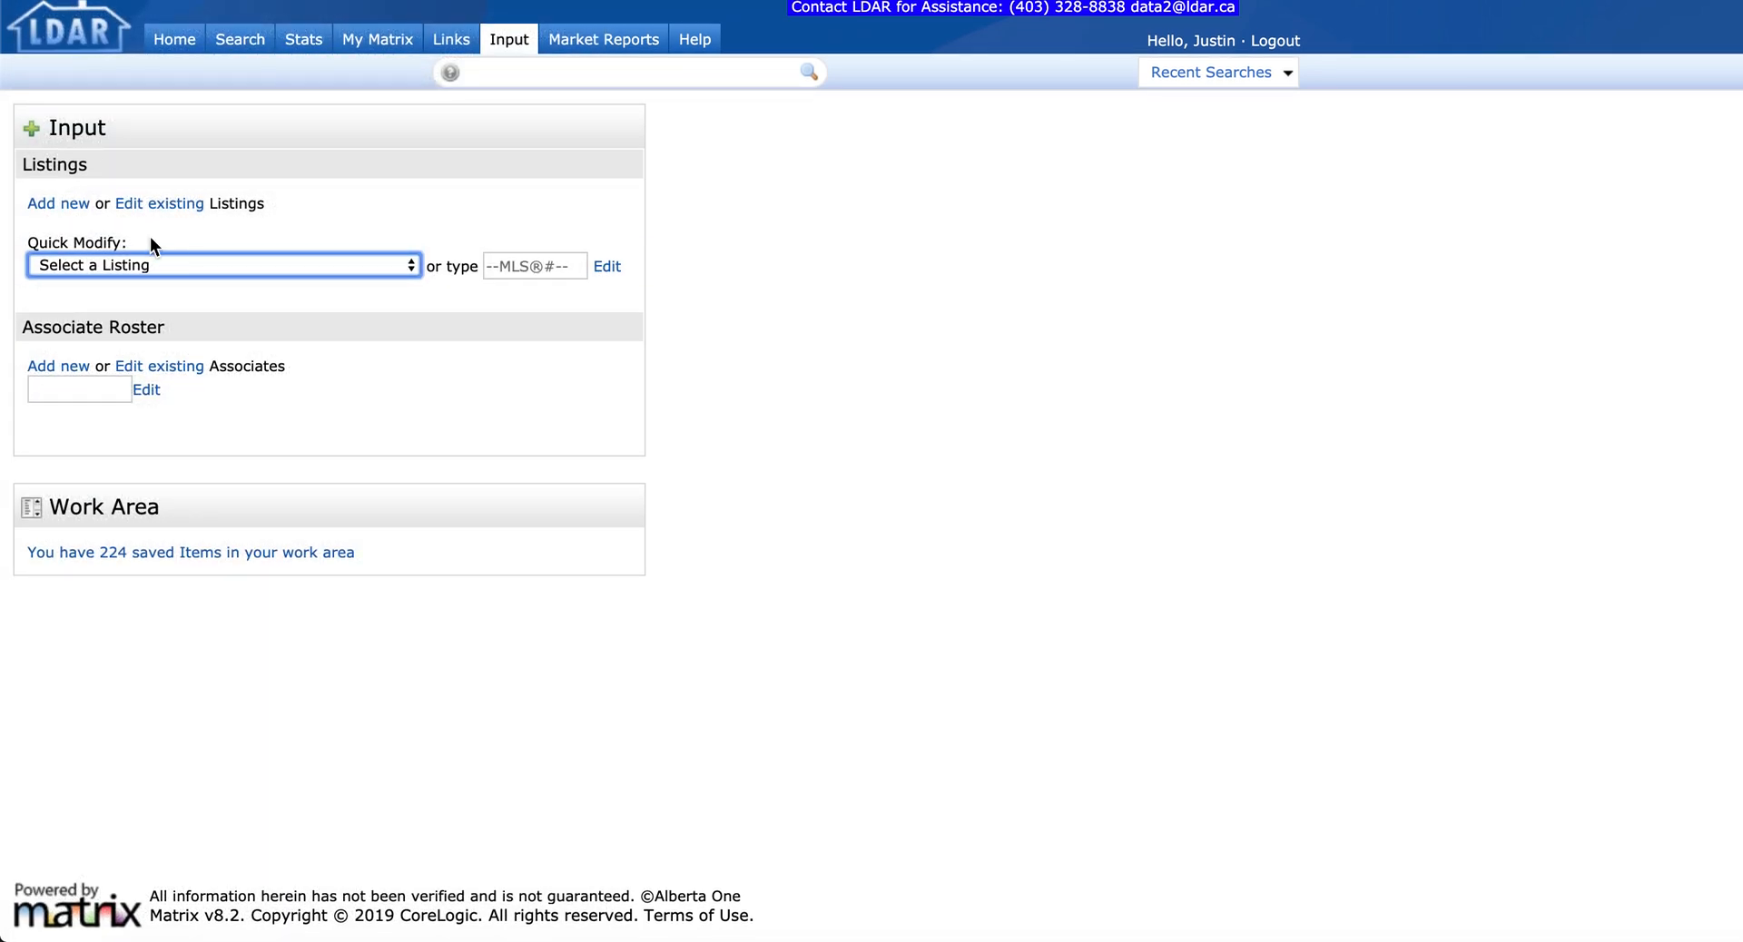
click(63, 206)
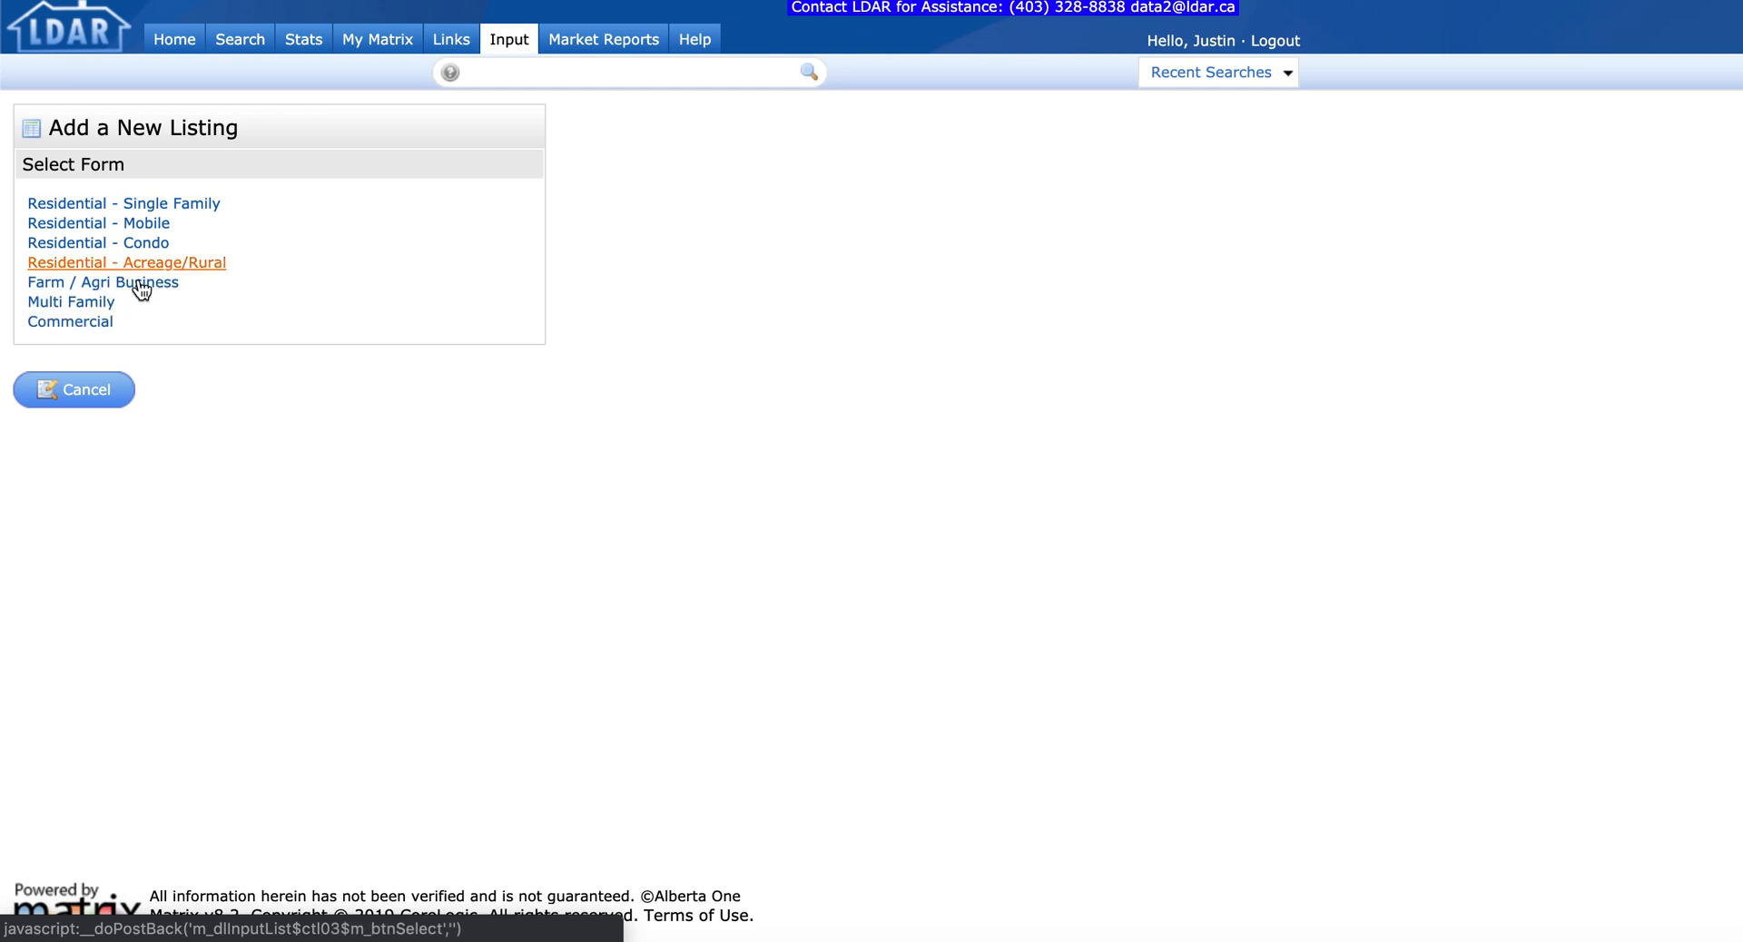
Step: Choose the Residential - Single Family form and look over the existing-listing and blank pre-fill options
click(176, 205)
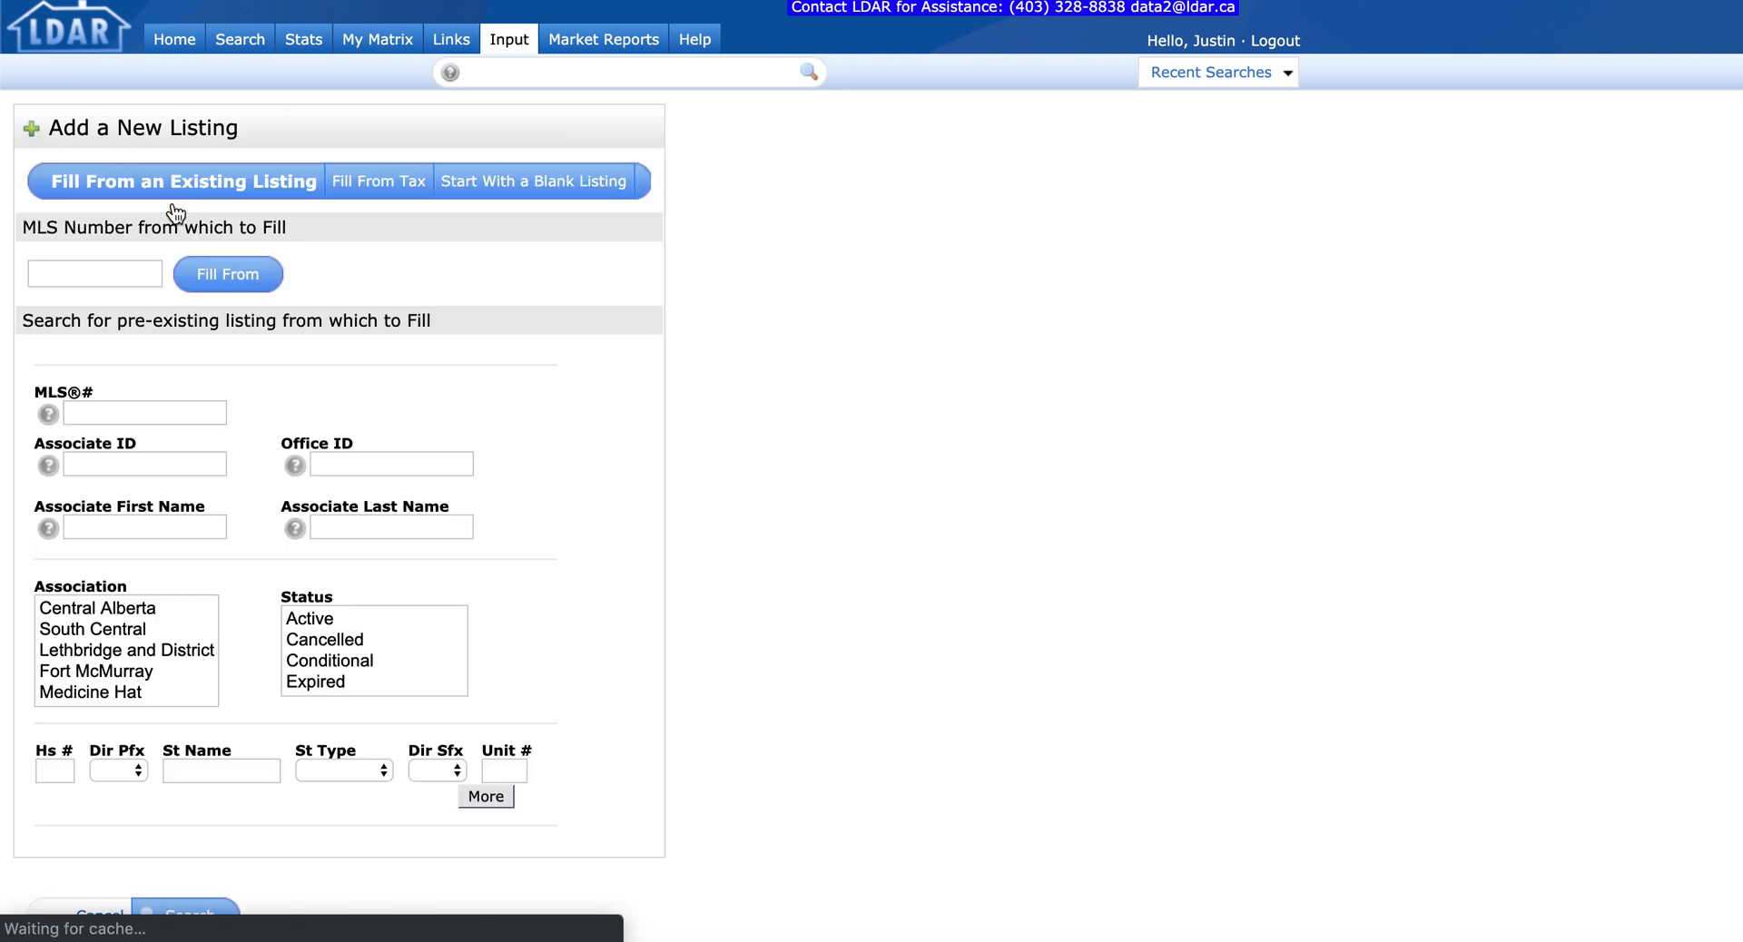
click(112, 282)
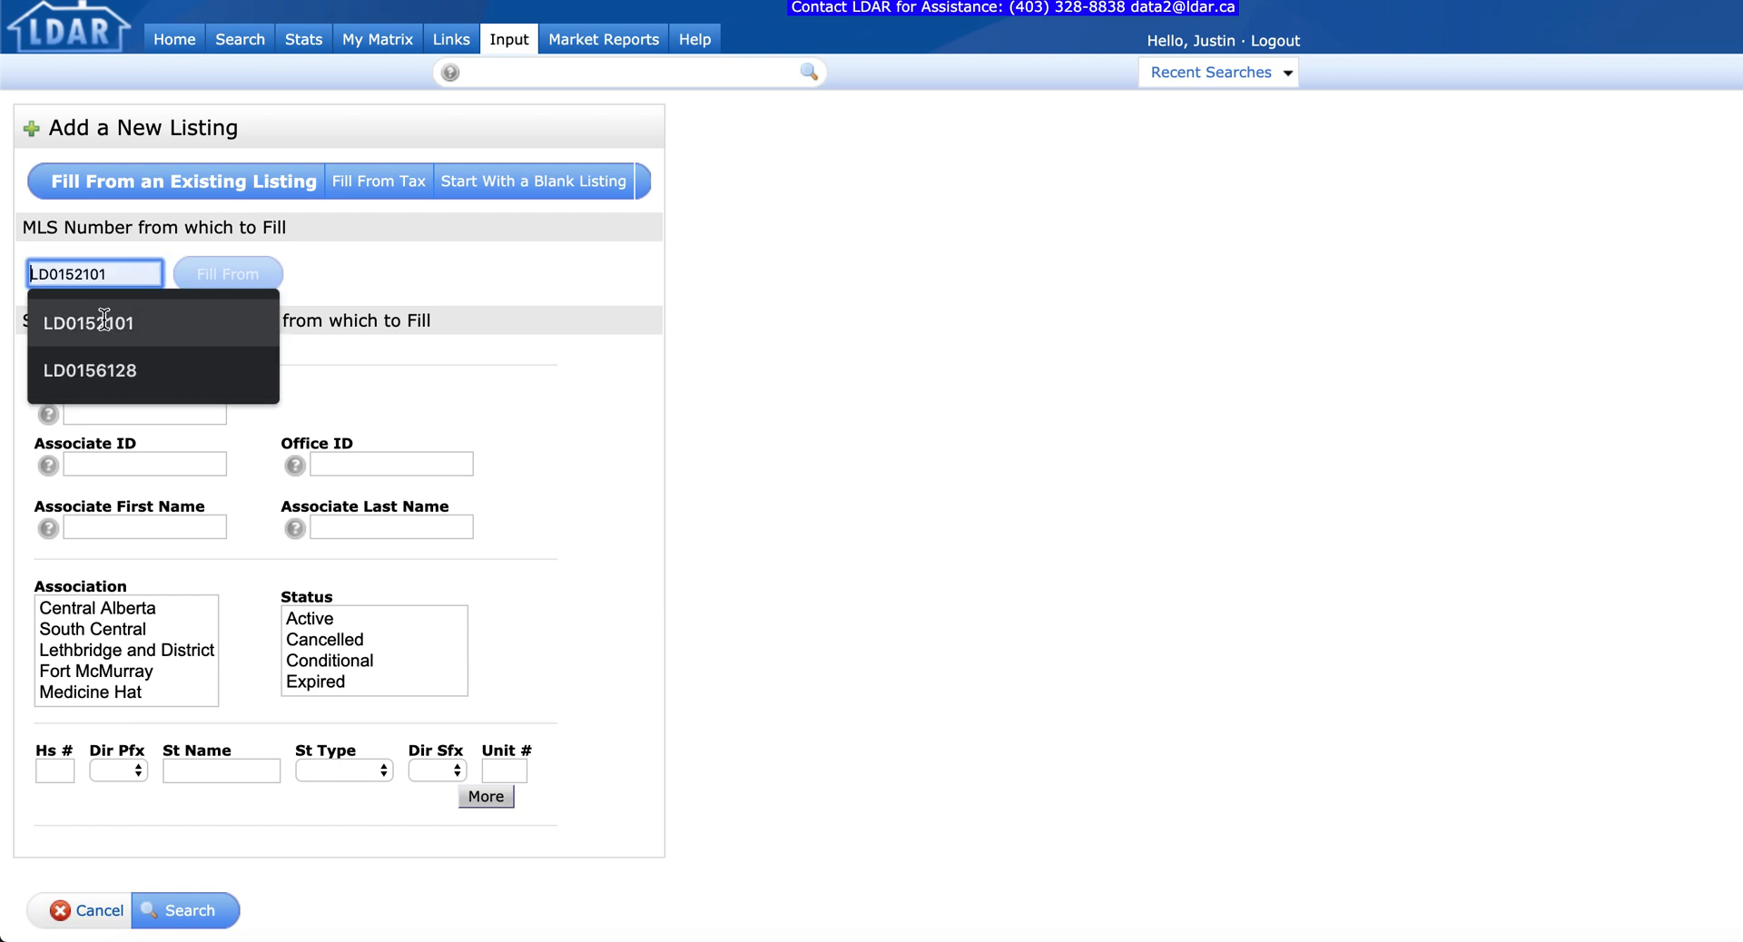
click(363, 254)
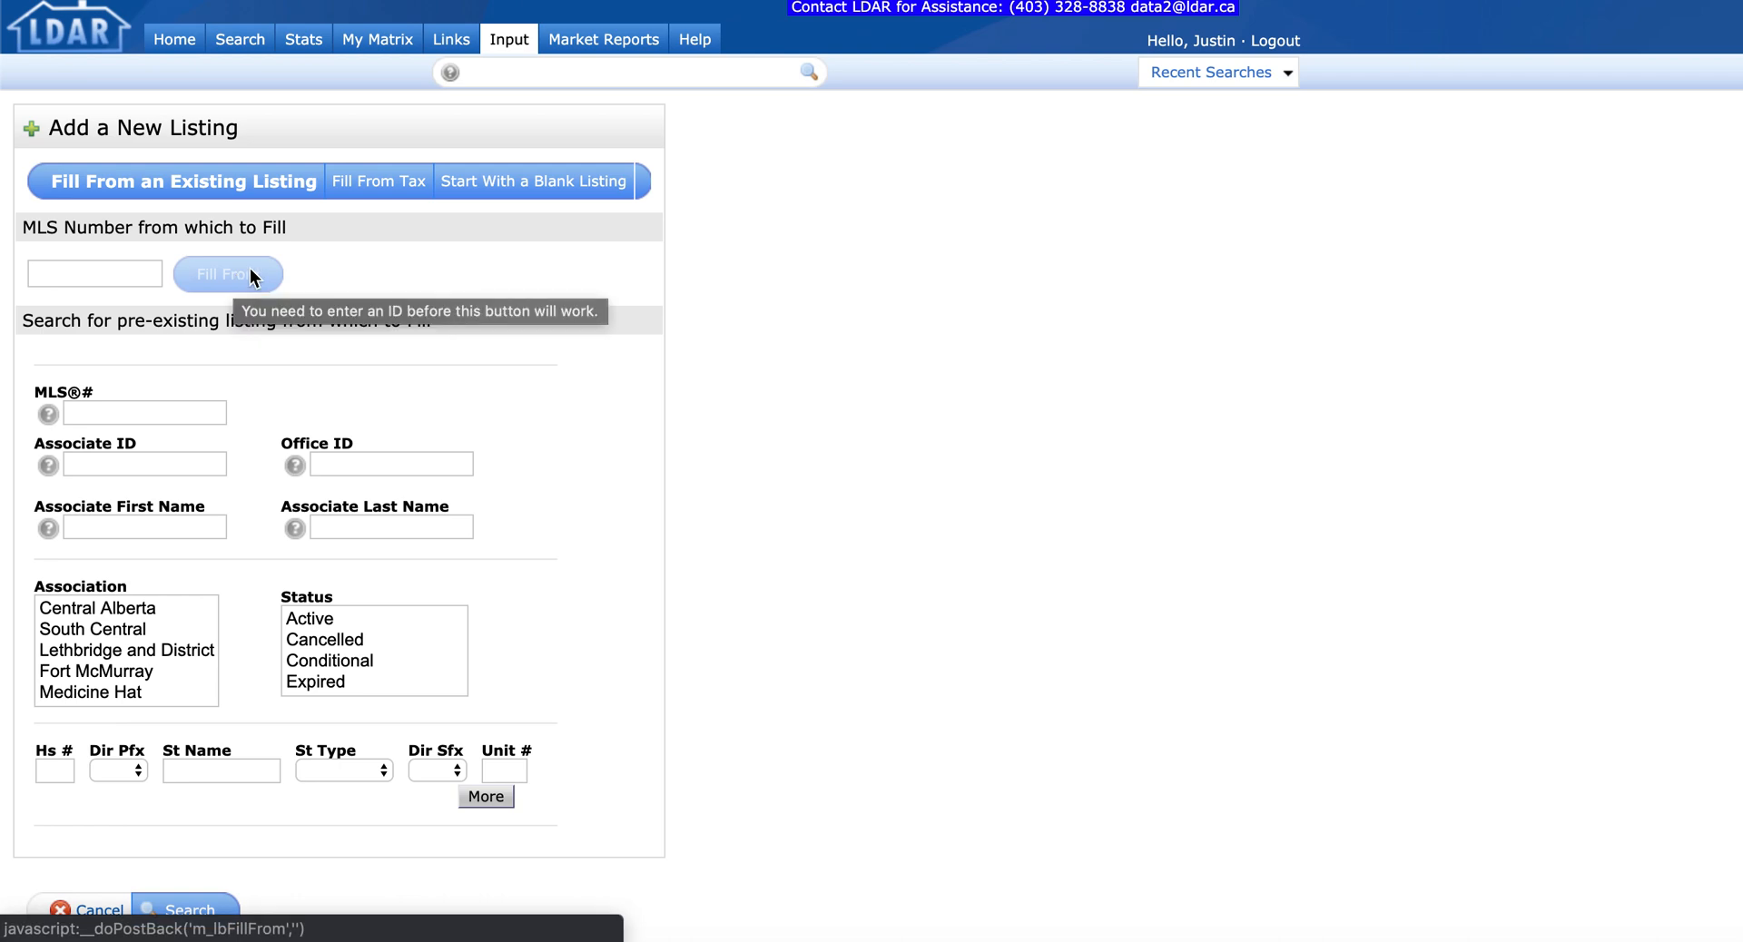
click(516, 184)
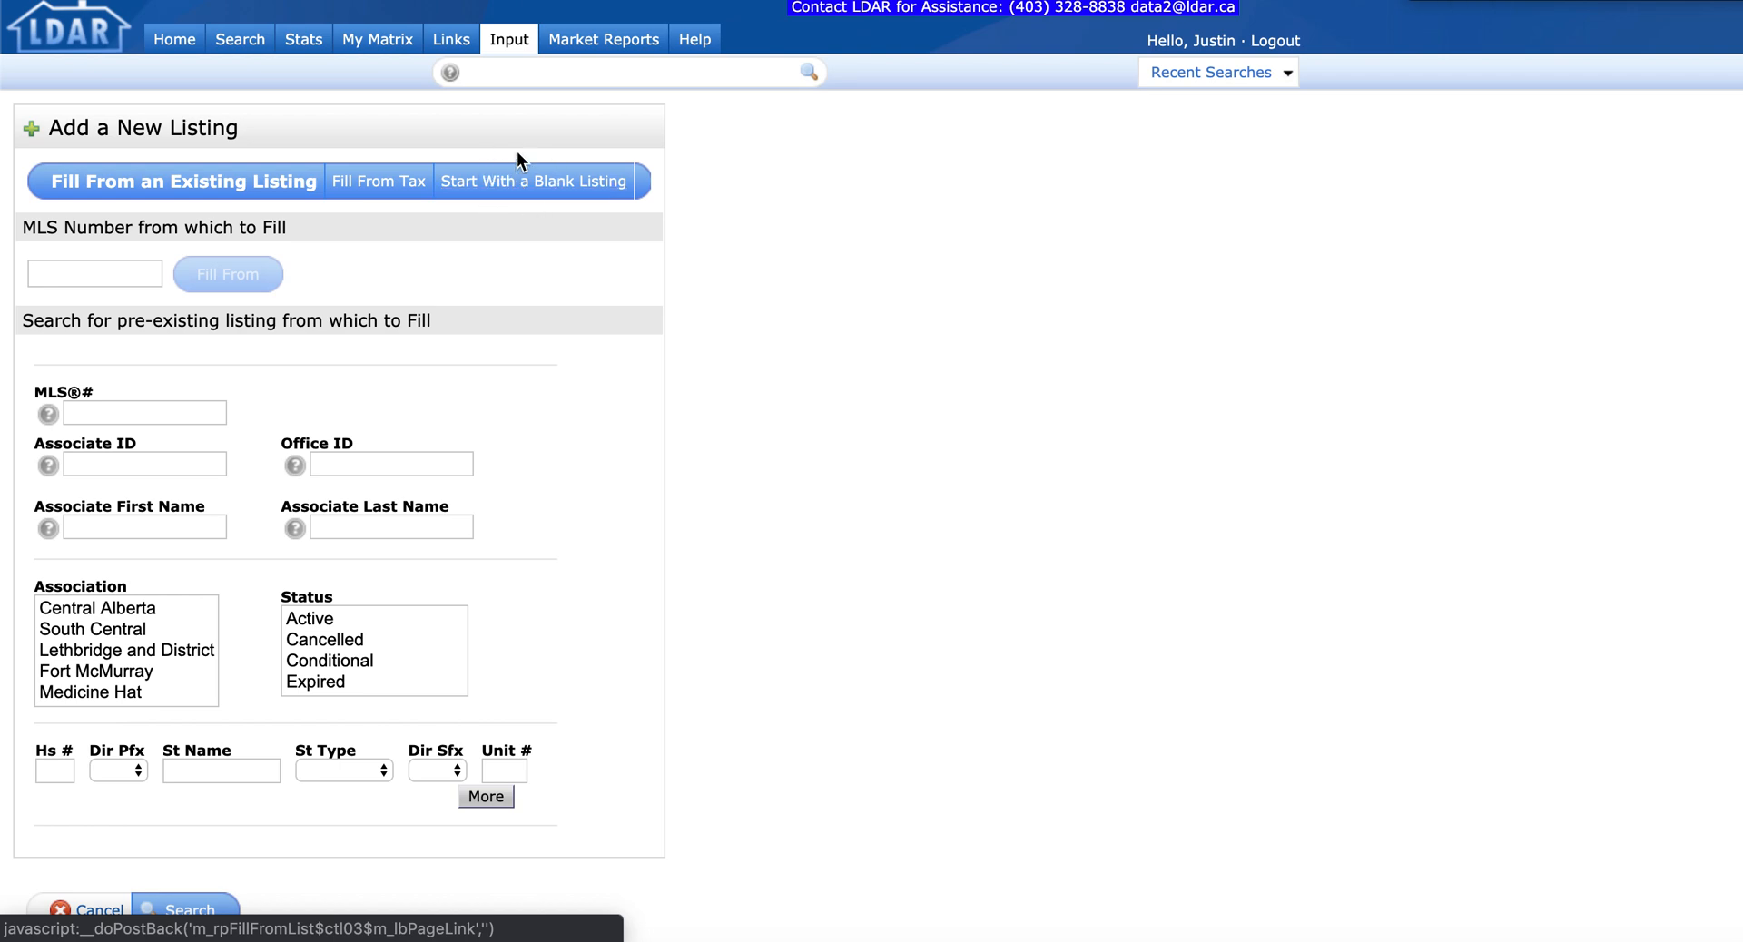
click(376, 186)
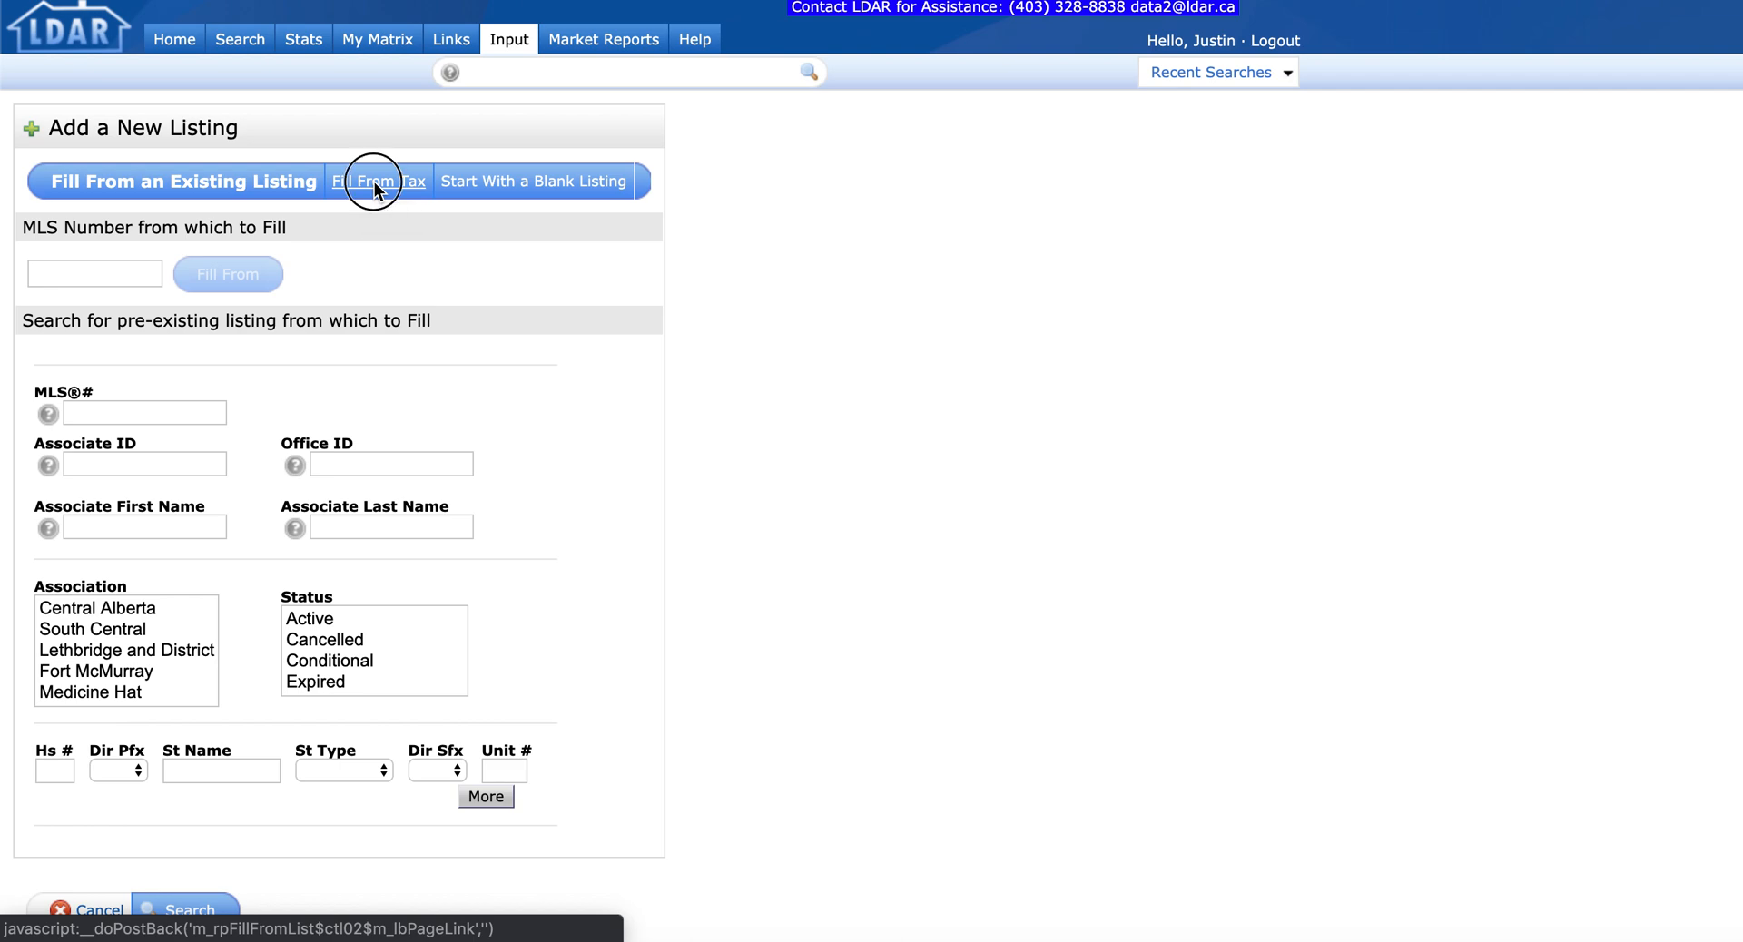
click(605, 384)
key(Tab)
key(Tab)
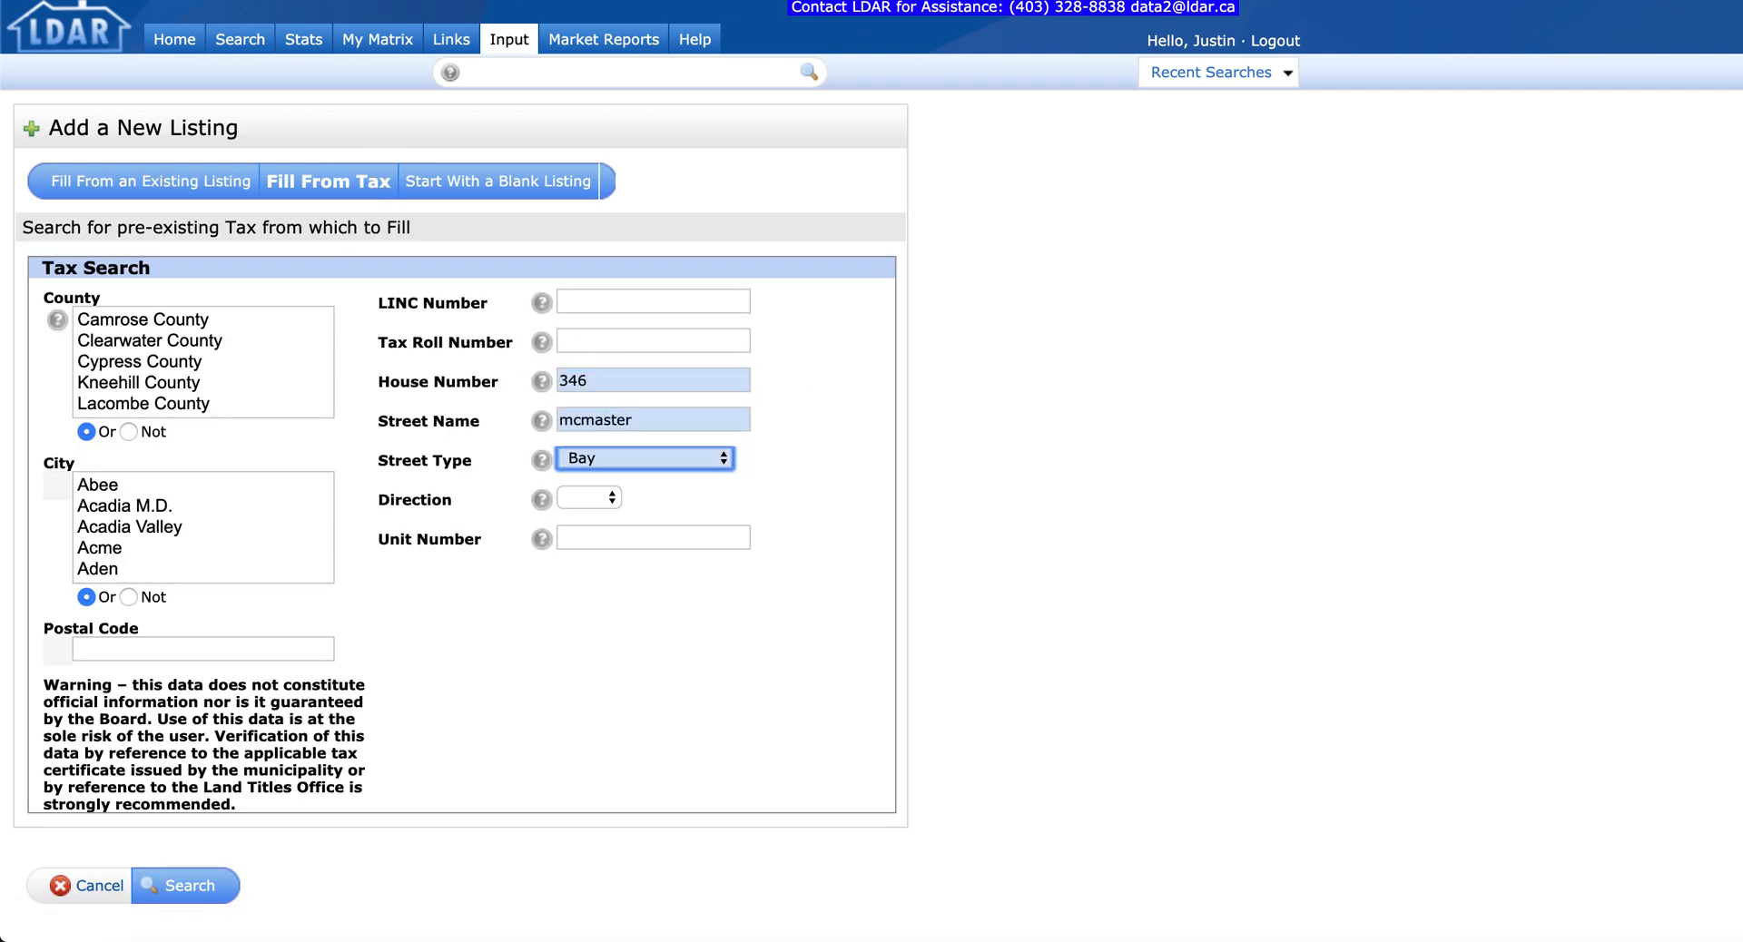
click(677, 458)
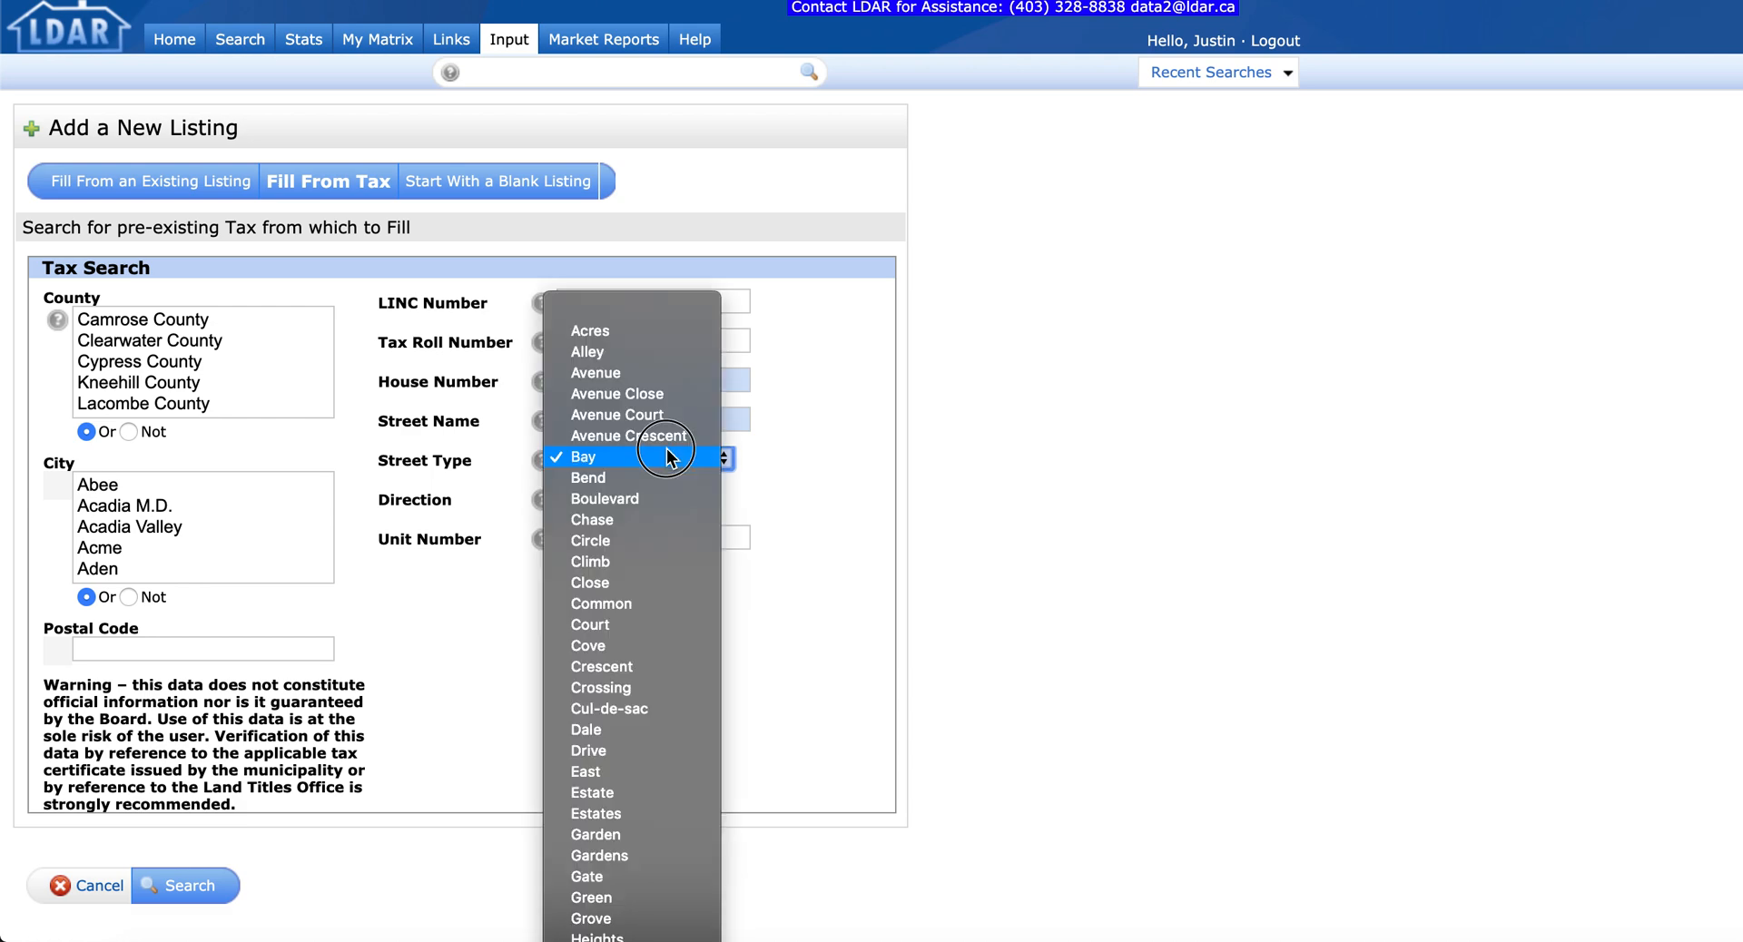
click(653, 502)
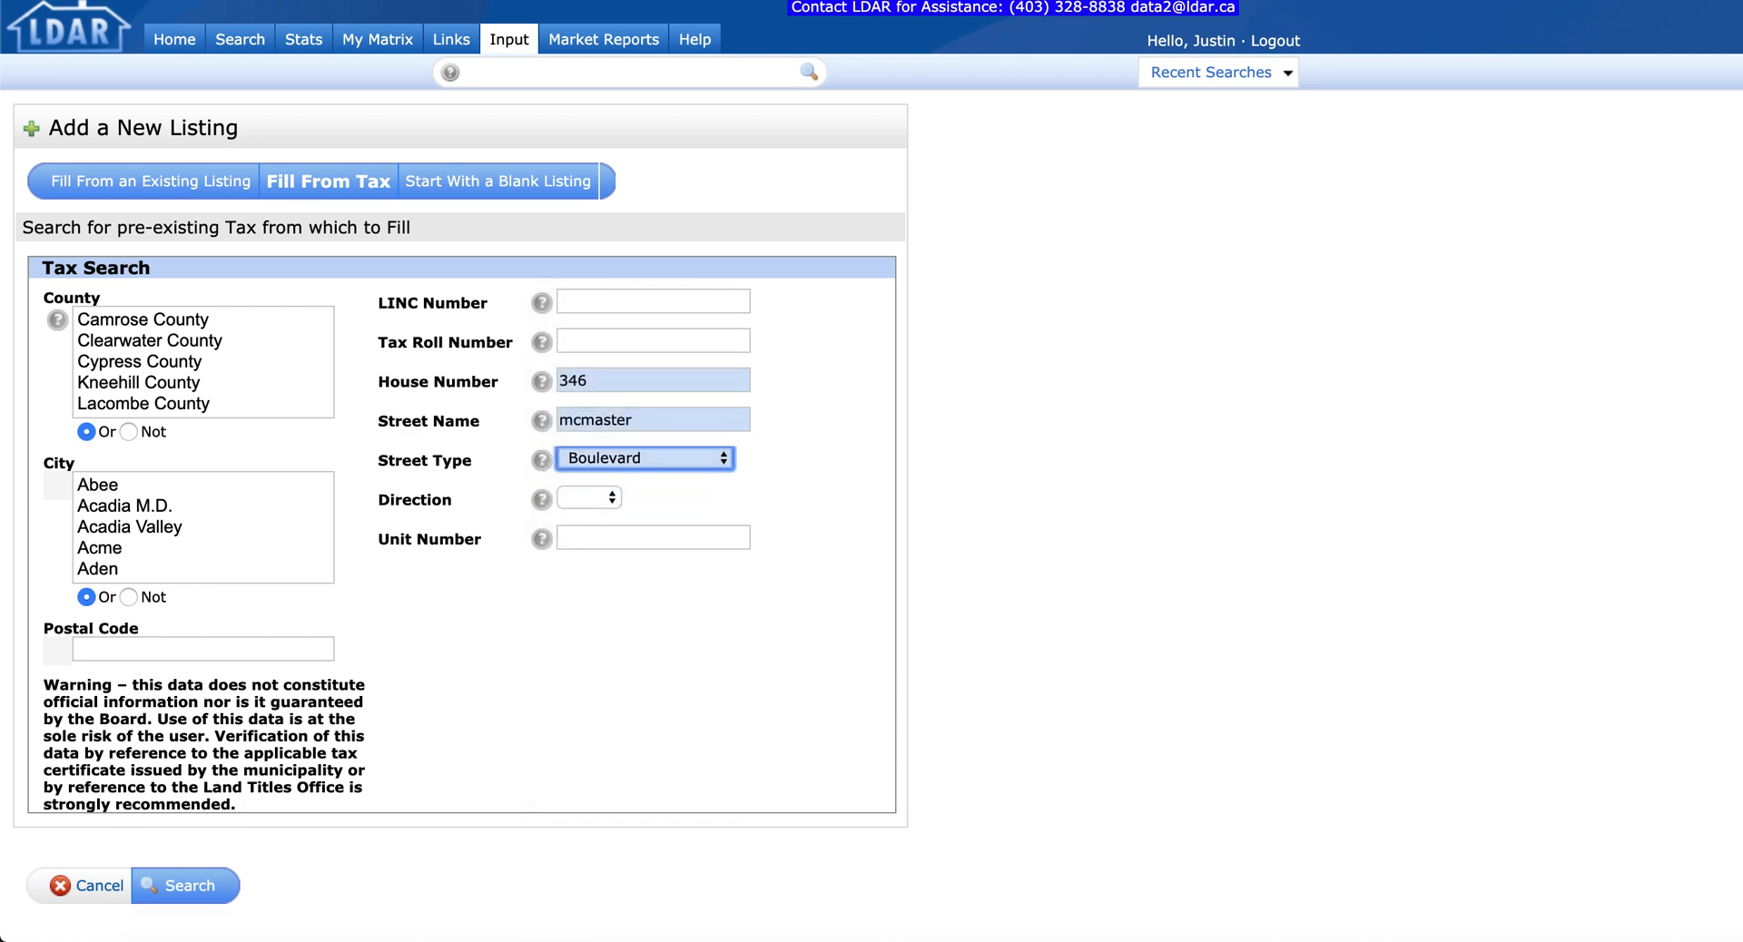
Step: Search the tax records and fill the listing from the 2018 tax record
click(186, 899)
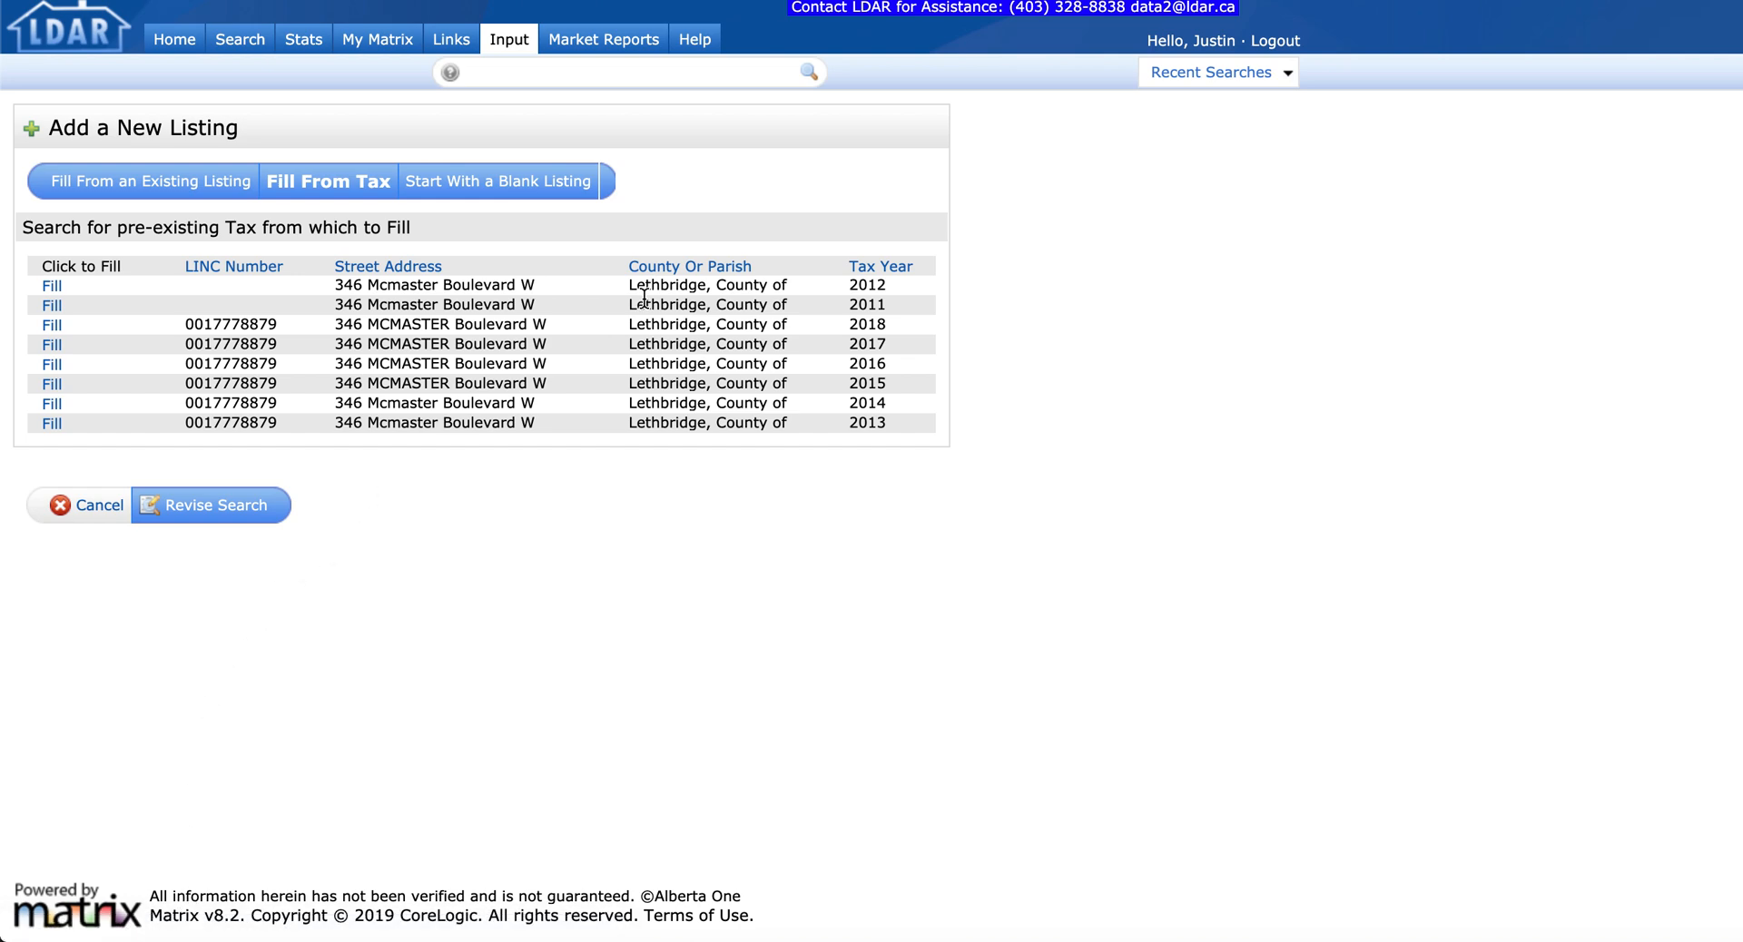
drag(820, 334, 77, 329)
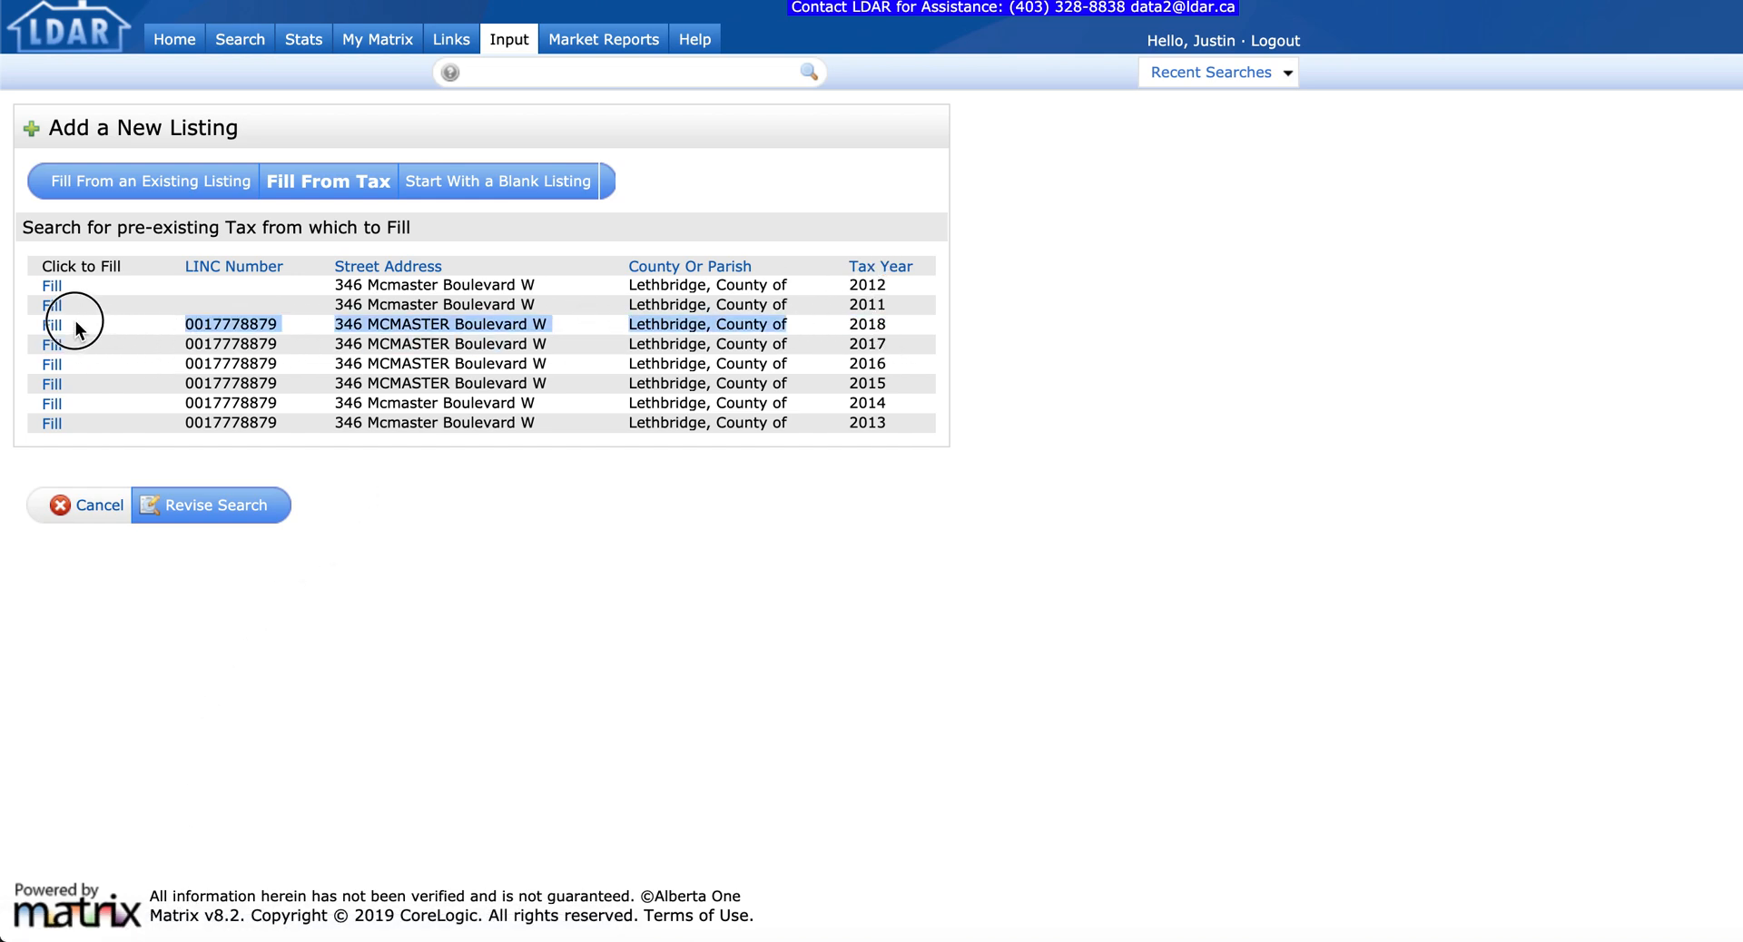
click(52, 326)
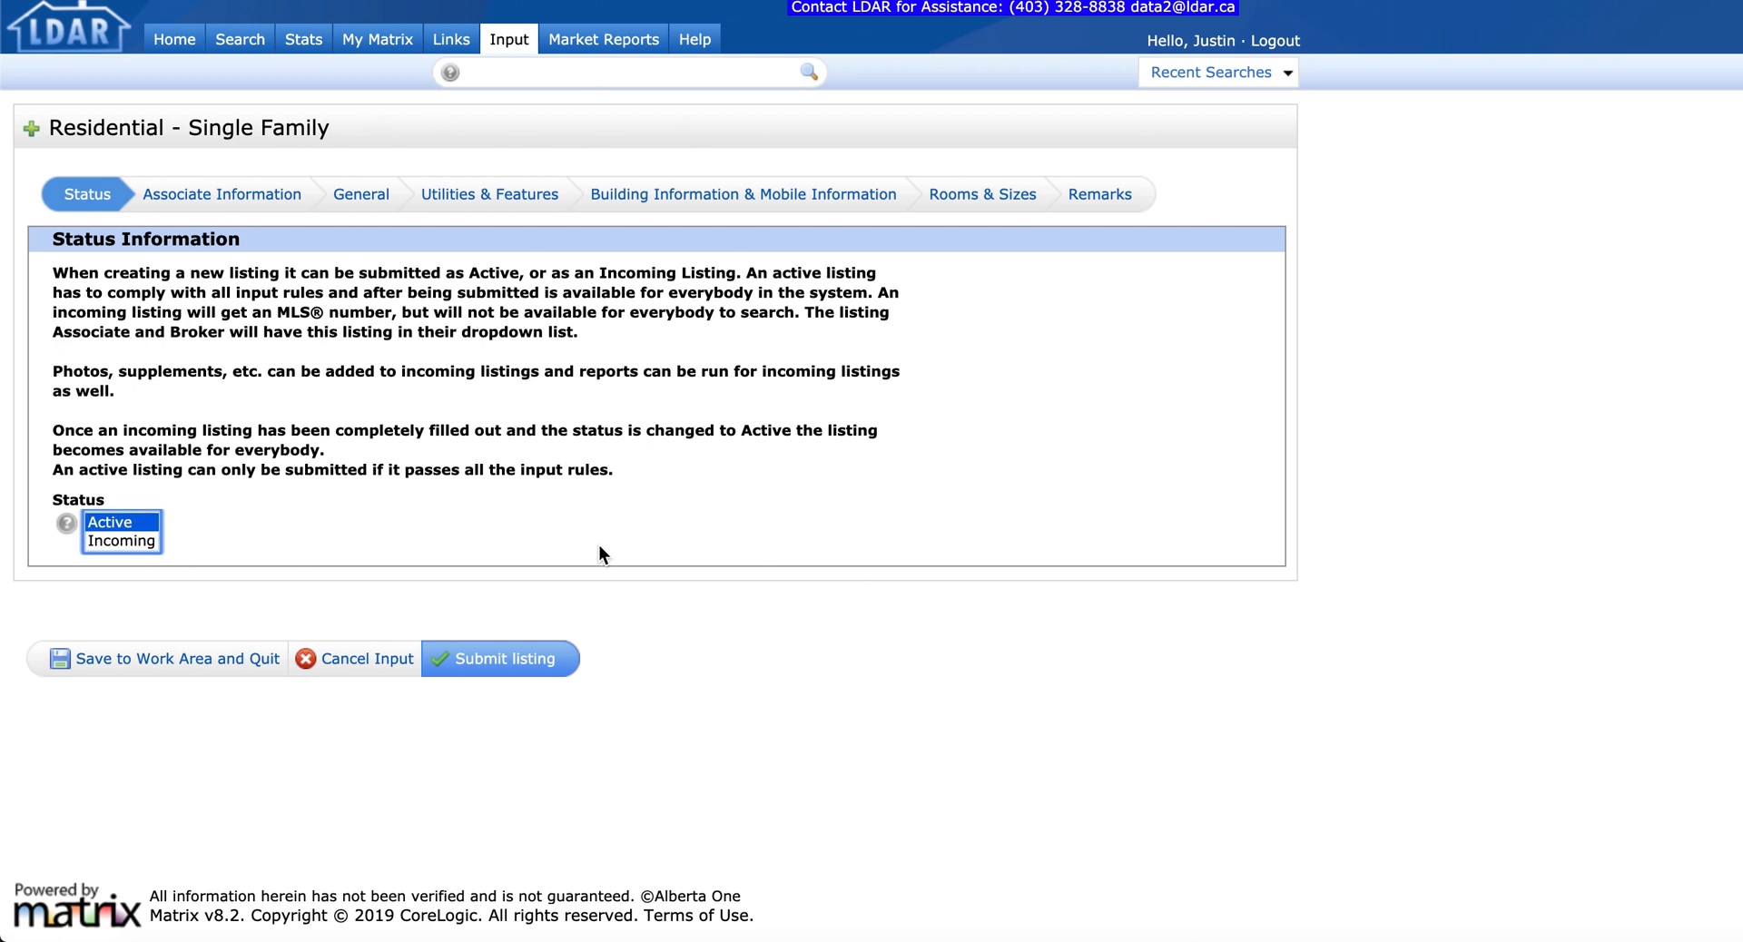
Step: In Associate Information, enter the listing and co-listing associates' MLS IDs
click(223, 194)
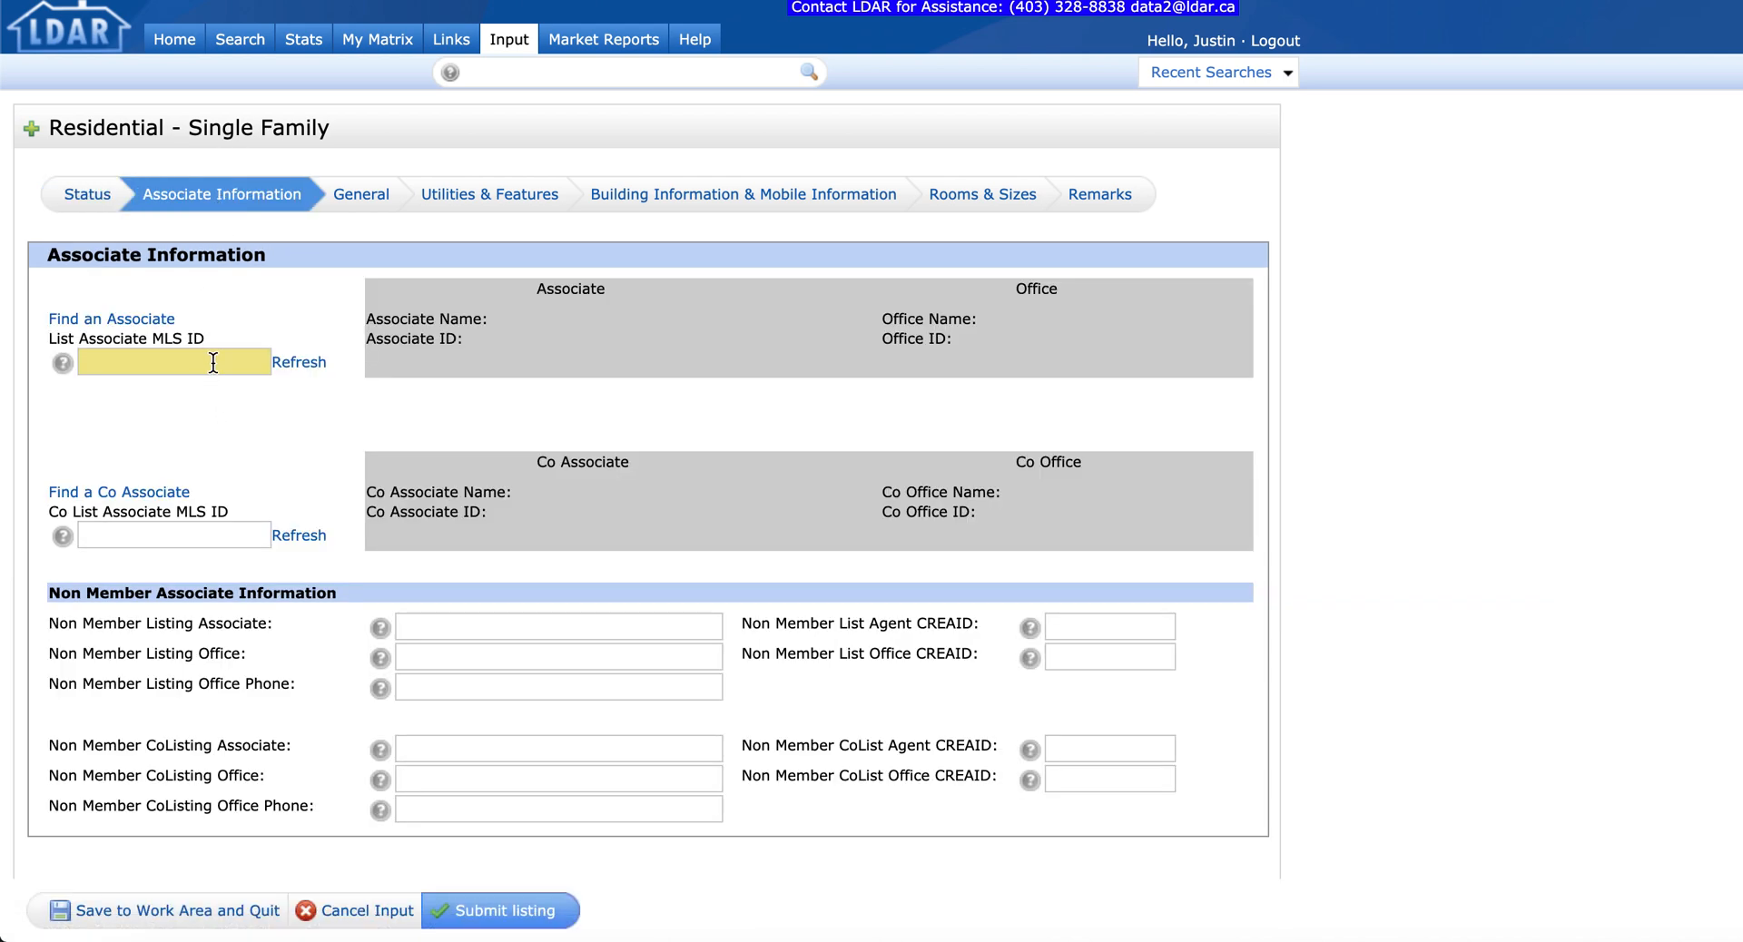
click(204, 362)
key(Tab)
key(Tab)
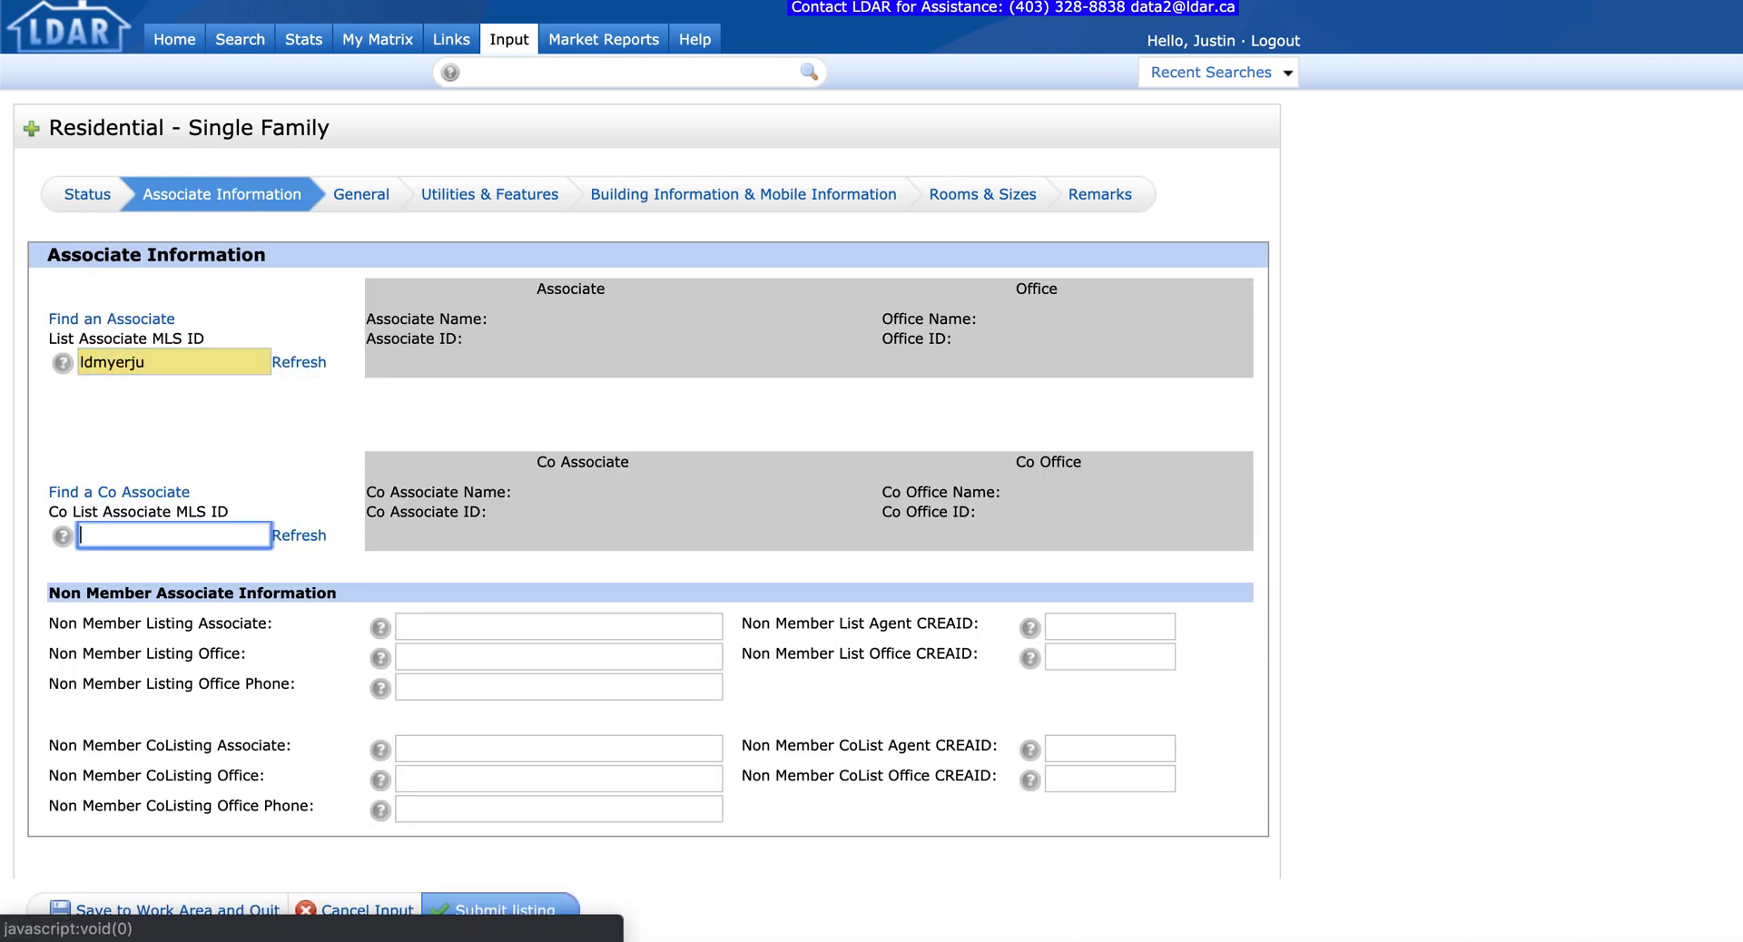
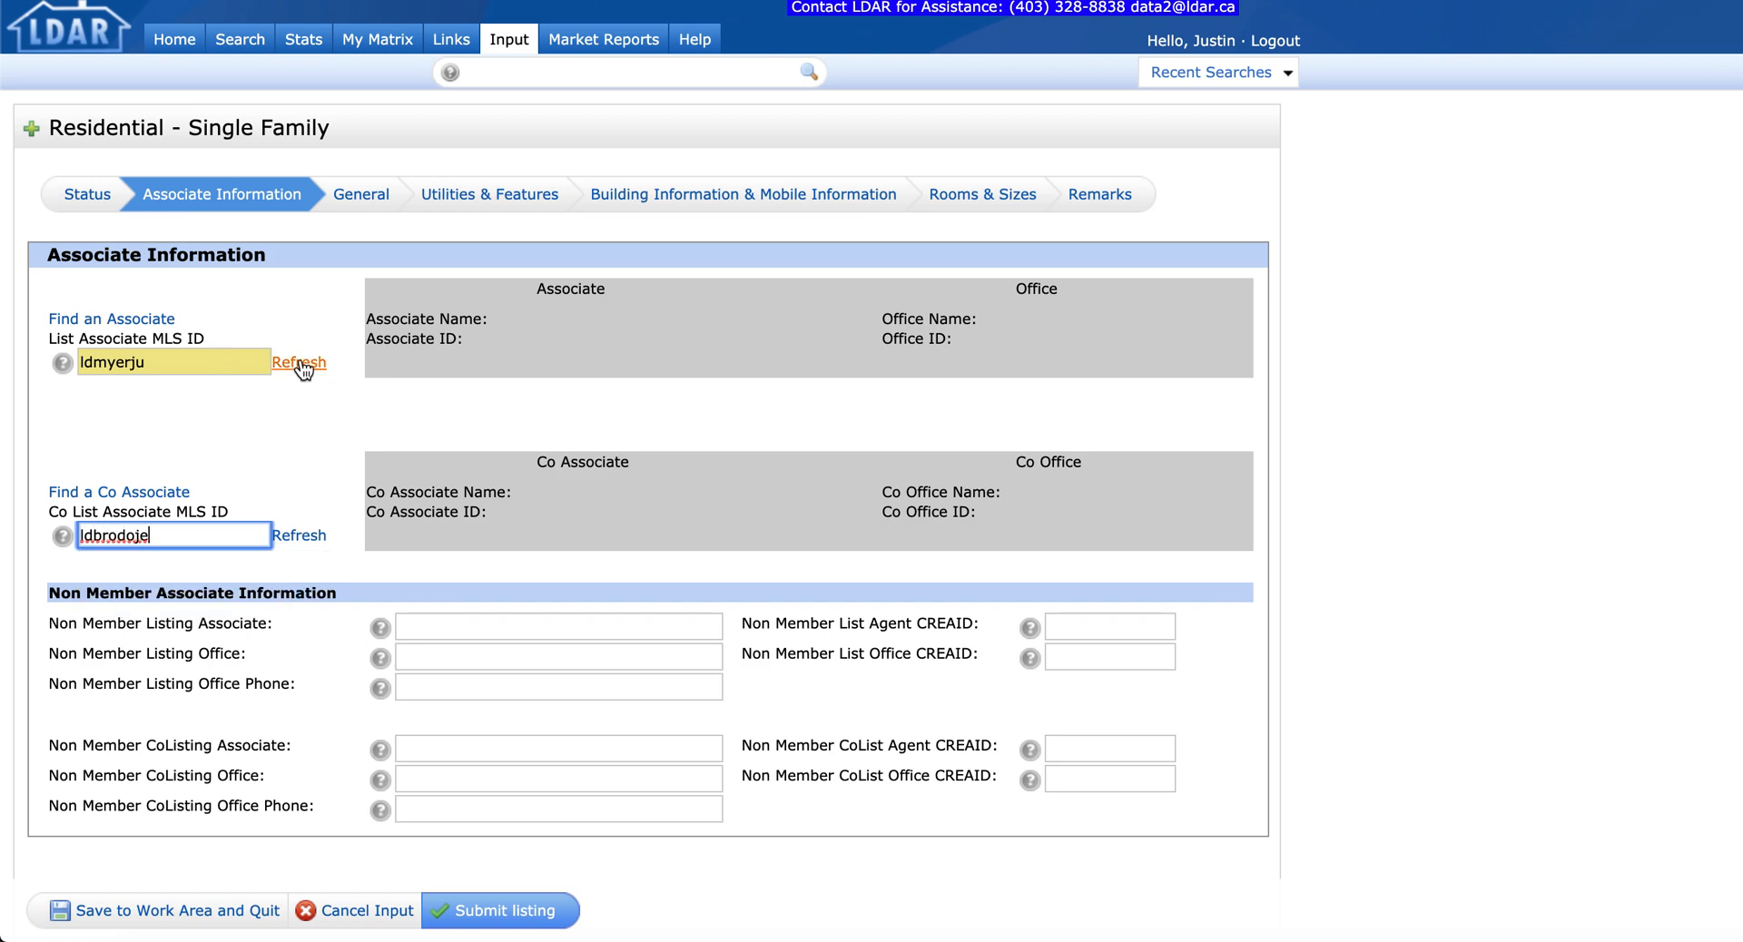
Step: Refresh to load the associates' names and office, then go to the General section
click(320, 364)
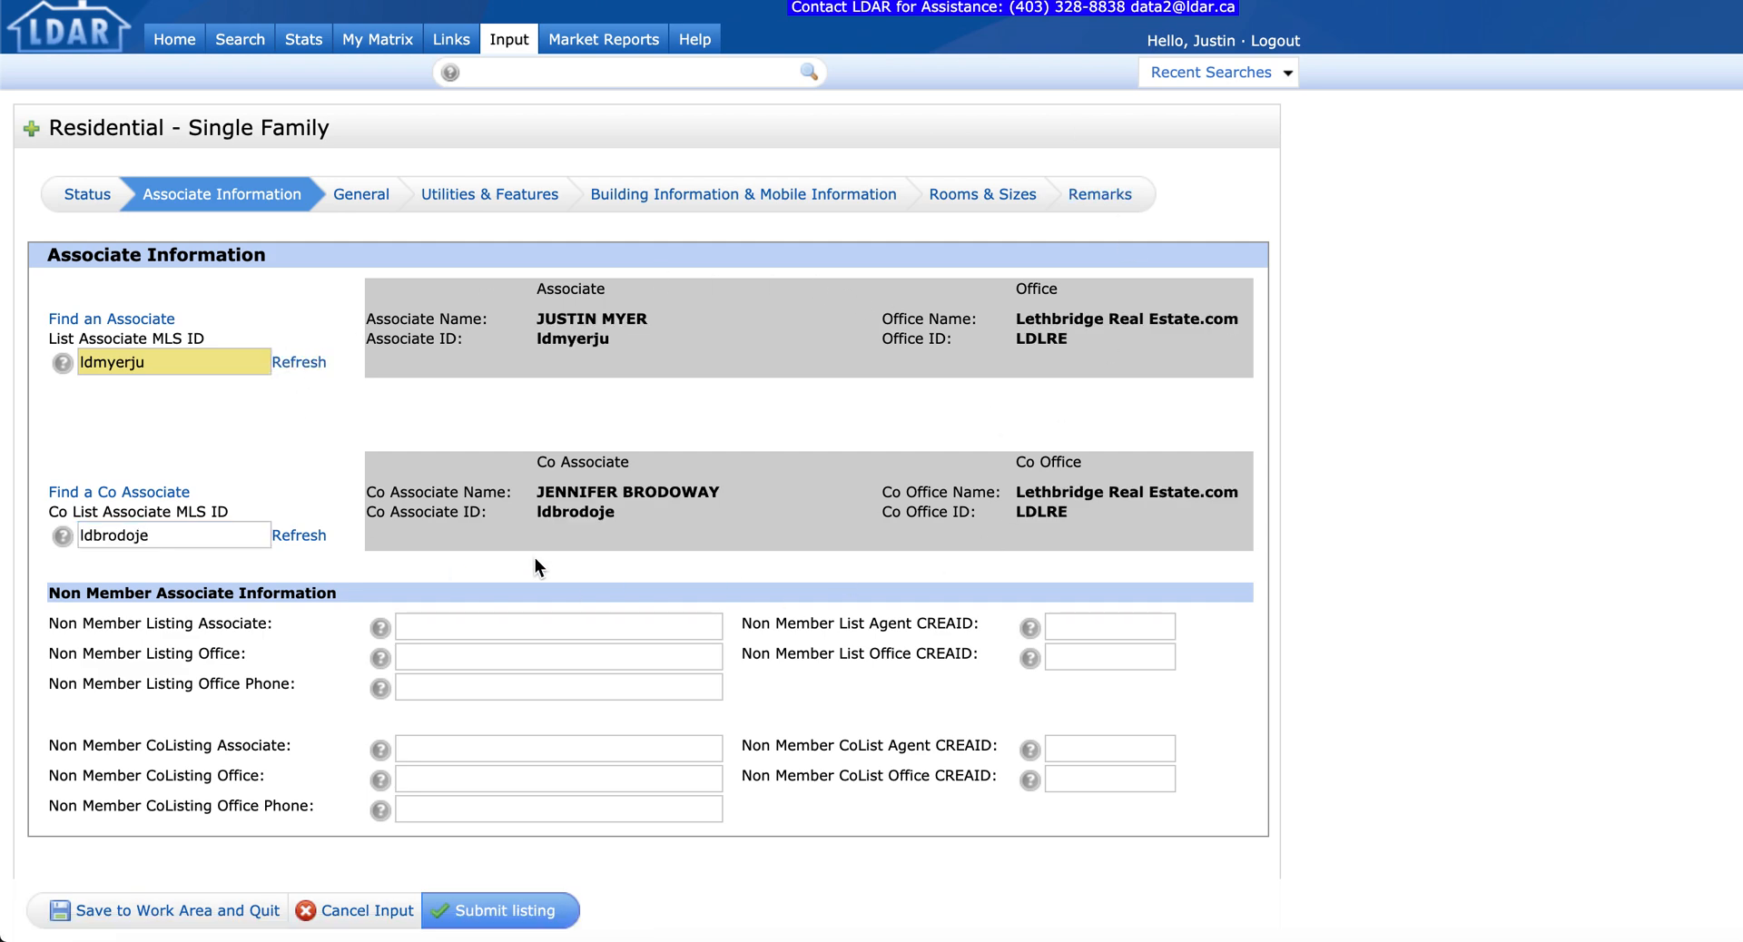
scroll(536, 557, down, 2)
scroll(535, 557, up, 2)
click(426, 746)
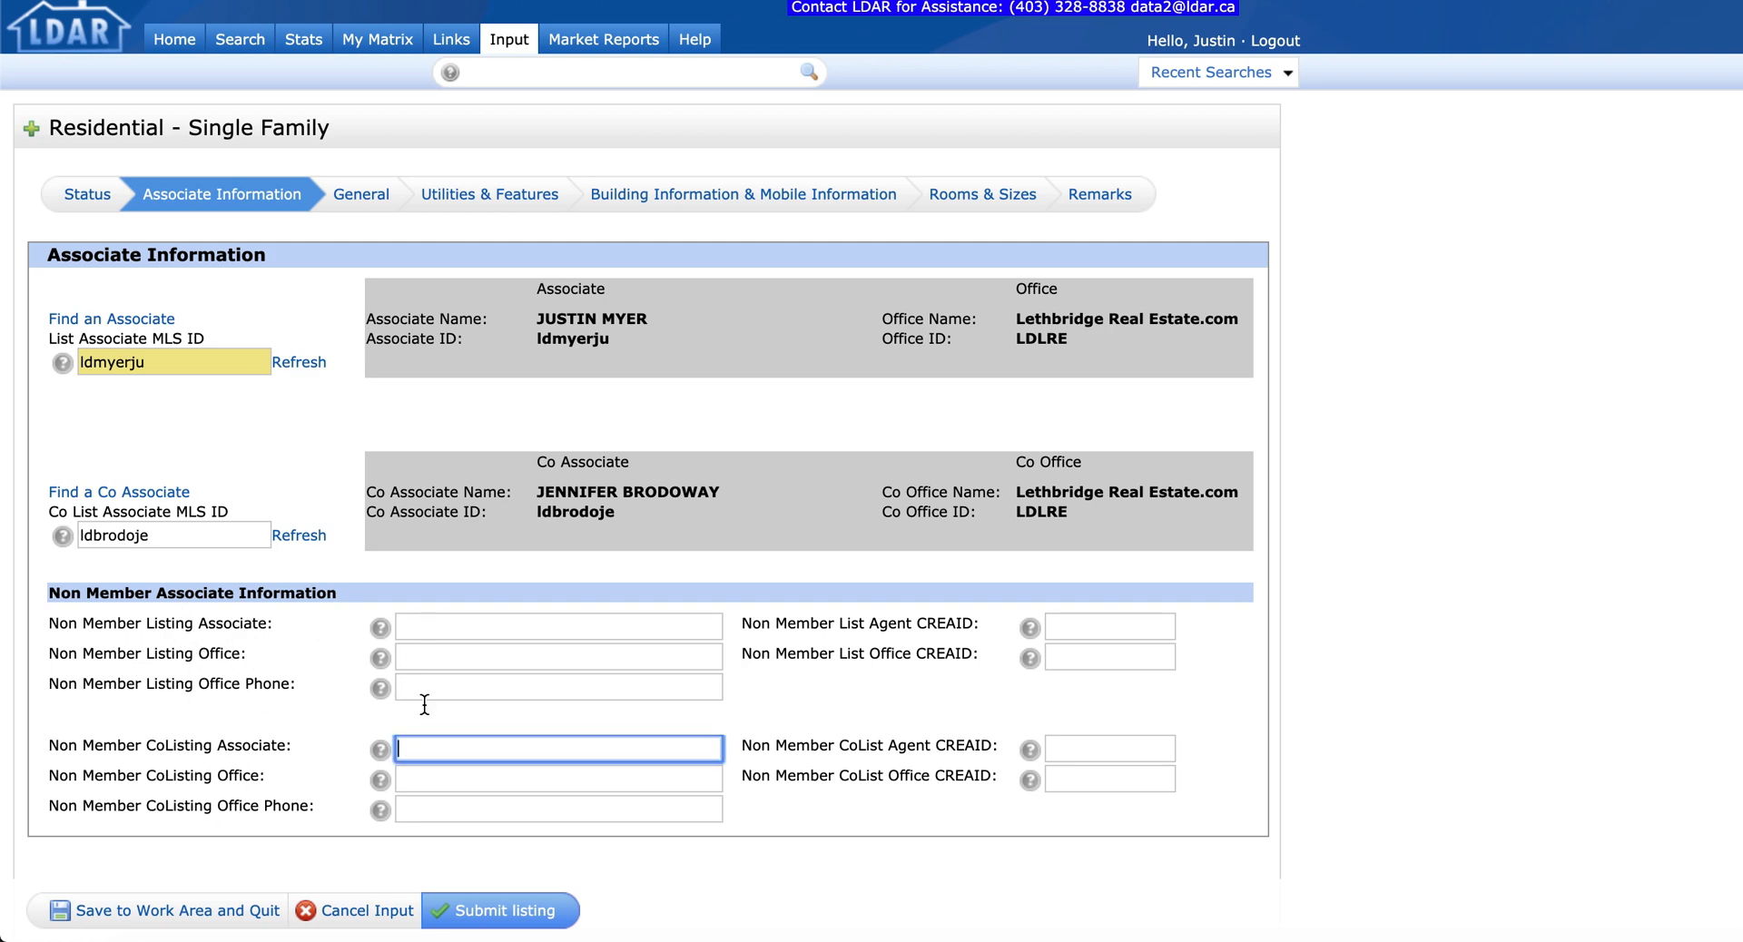
click(373, 208)
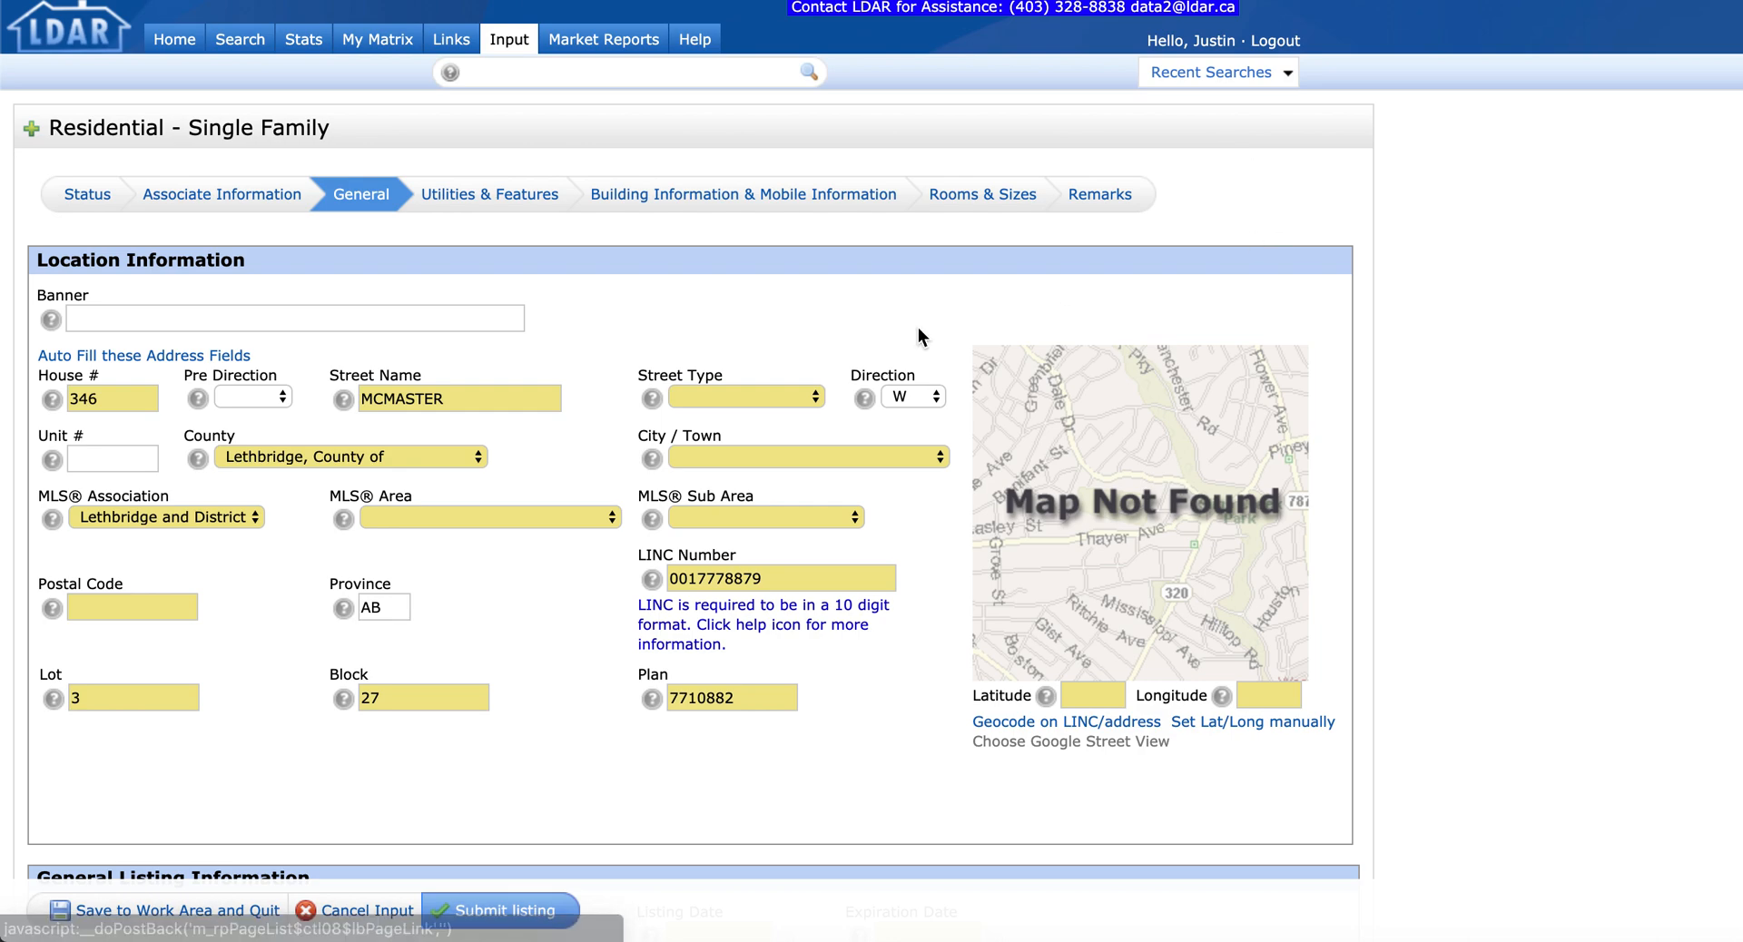
double_click(440, 400)
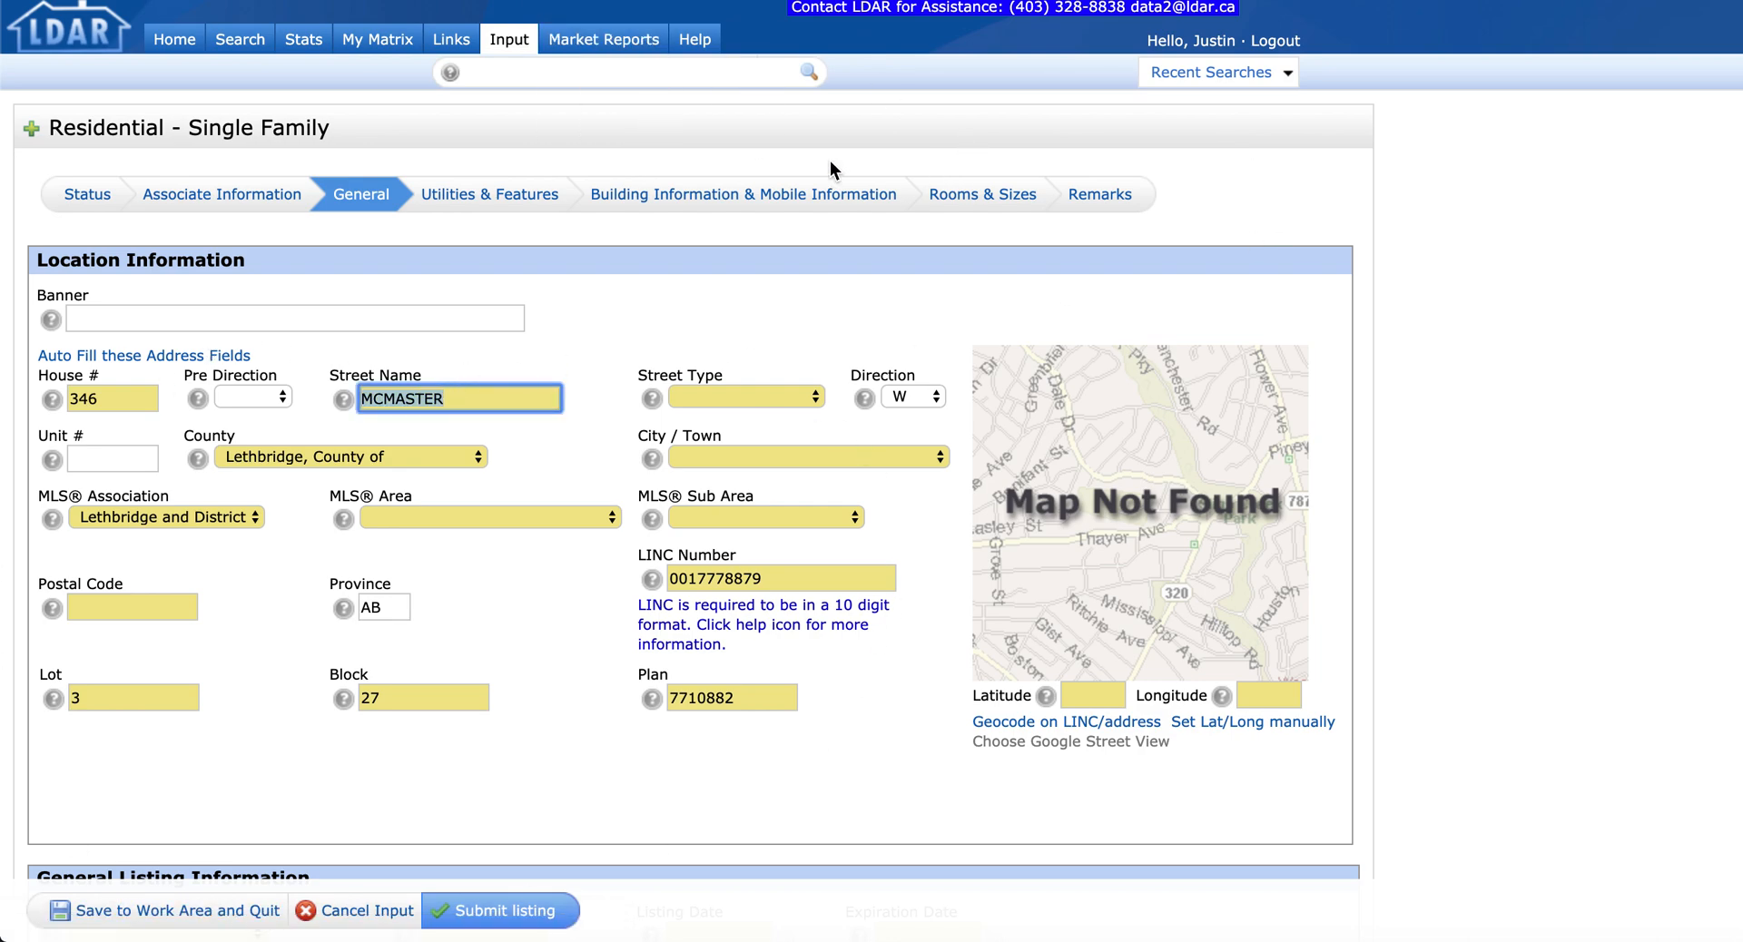
key(Tab)
text(b)
key(Tab)
key(Tab)
key(Tab)
key(Tab)
key(l)
key(Tab)
key(Tab)
key(l)
key(Tab)
key(l)
key(Tab)
key(shift+Tab)
key(Down)
key(Tab)
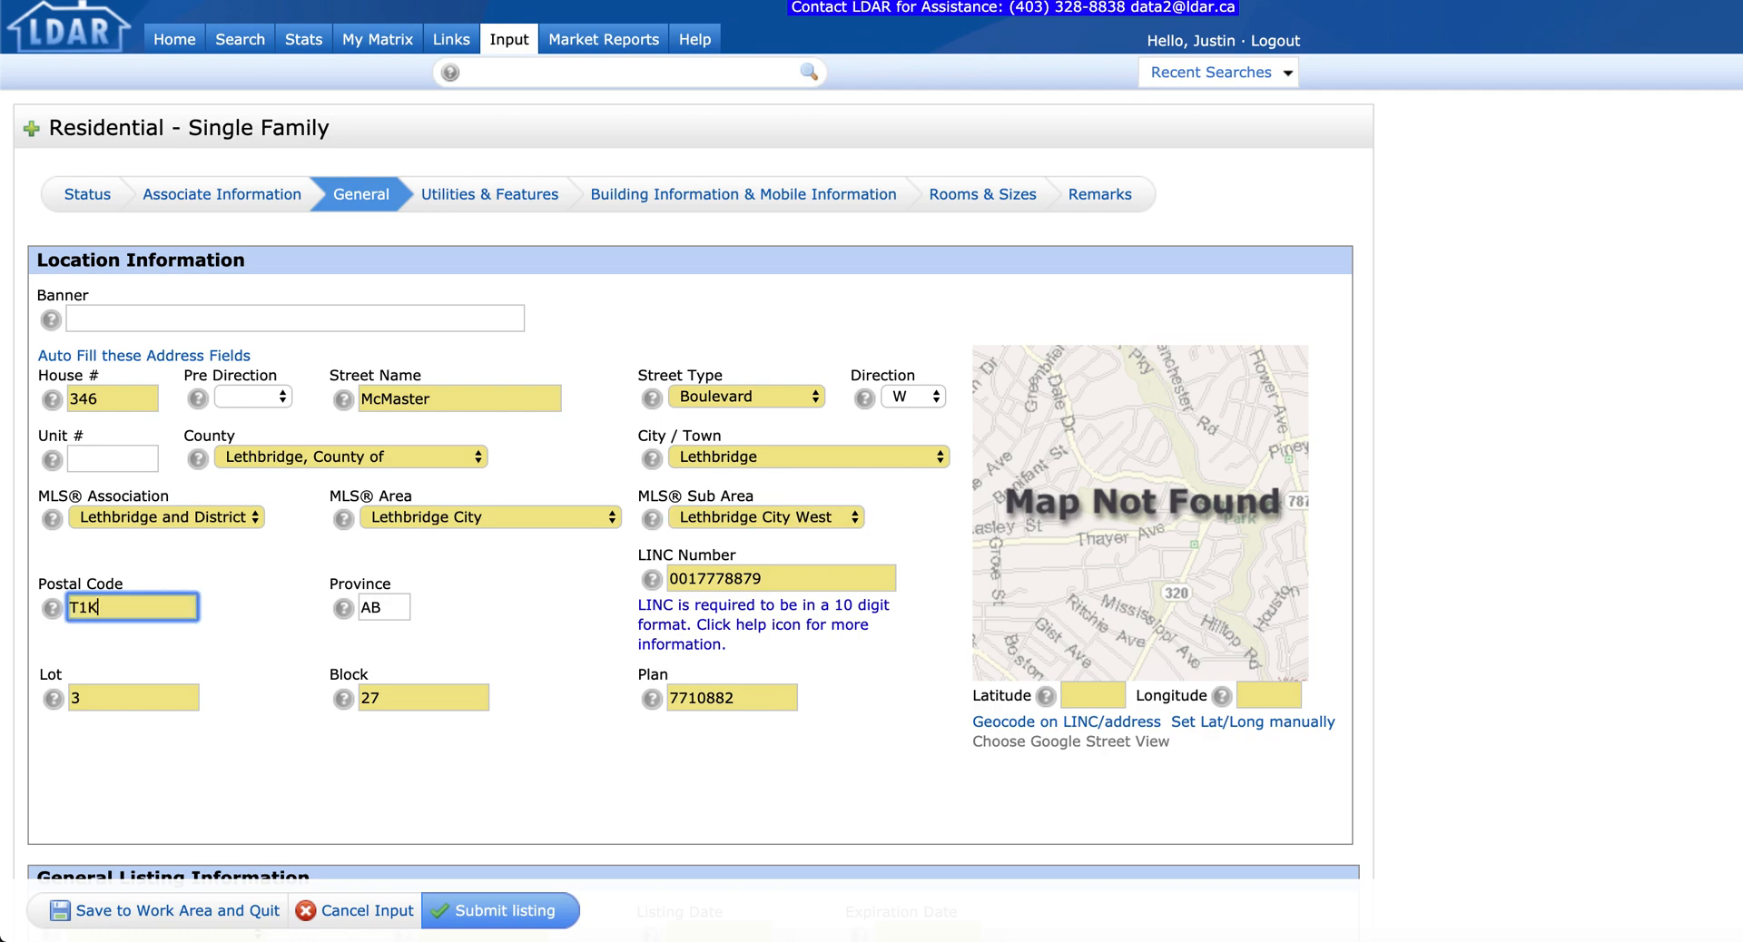
Step: Enter the postal code, clear the LINC selection and look up latitude/longitude from the address
text(T1K4R5)
key(Tab)
key(Tab)
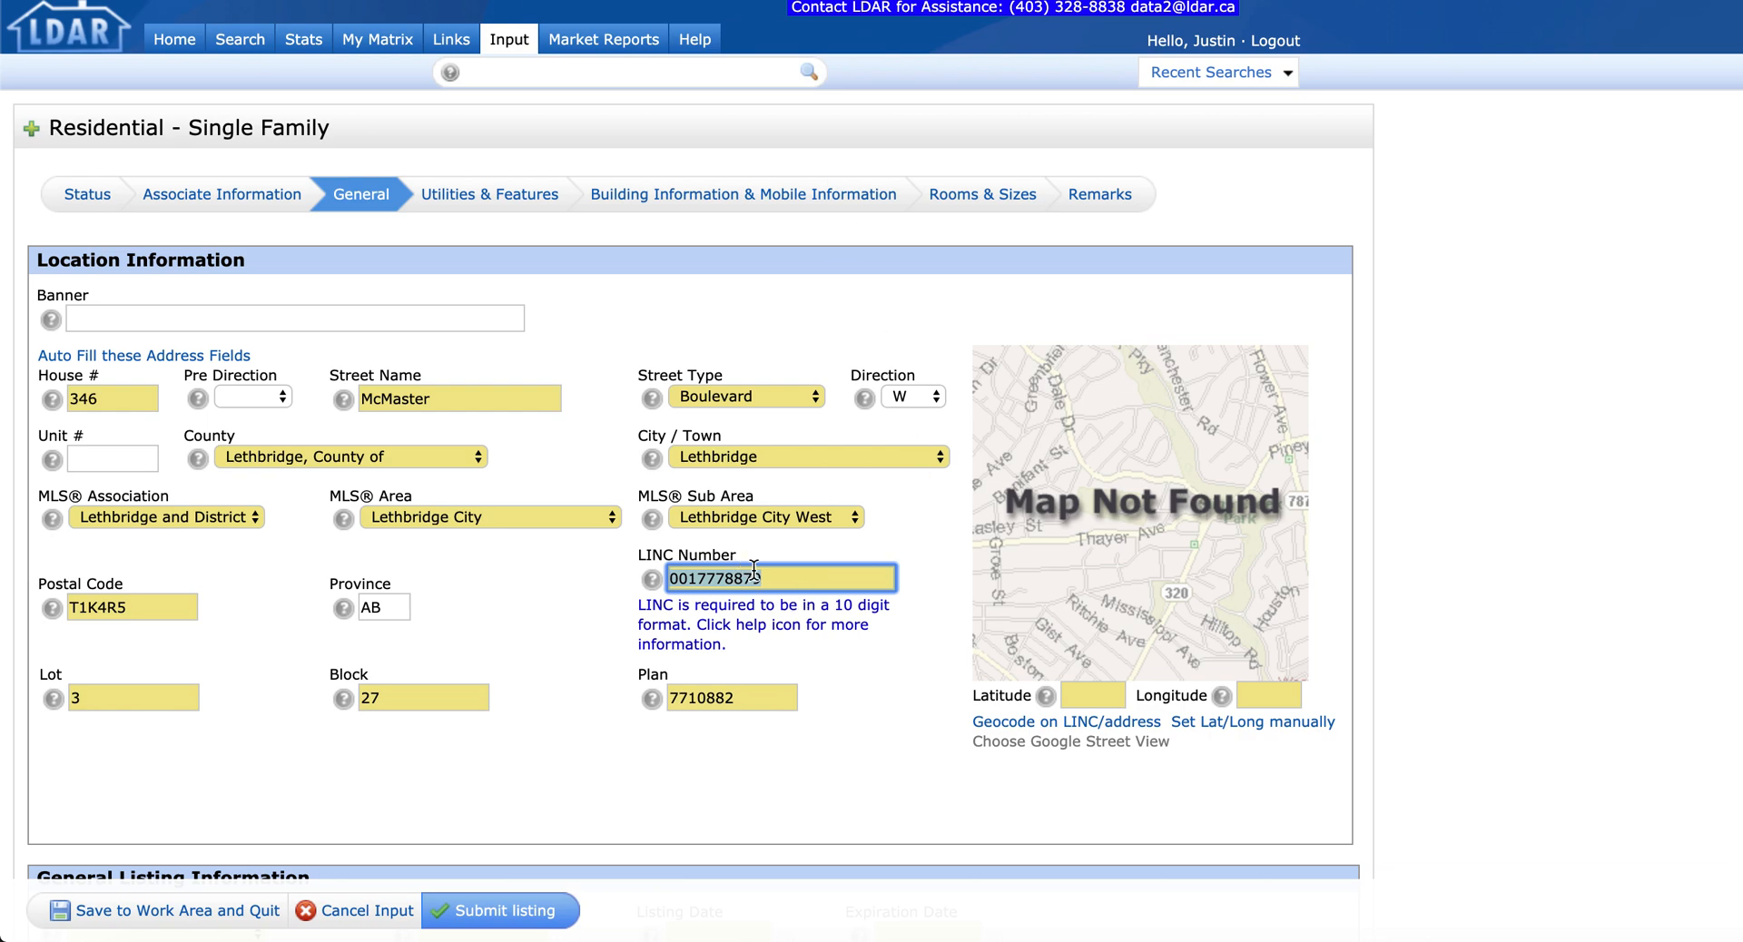
mouse_move(238, 39)
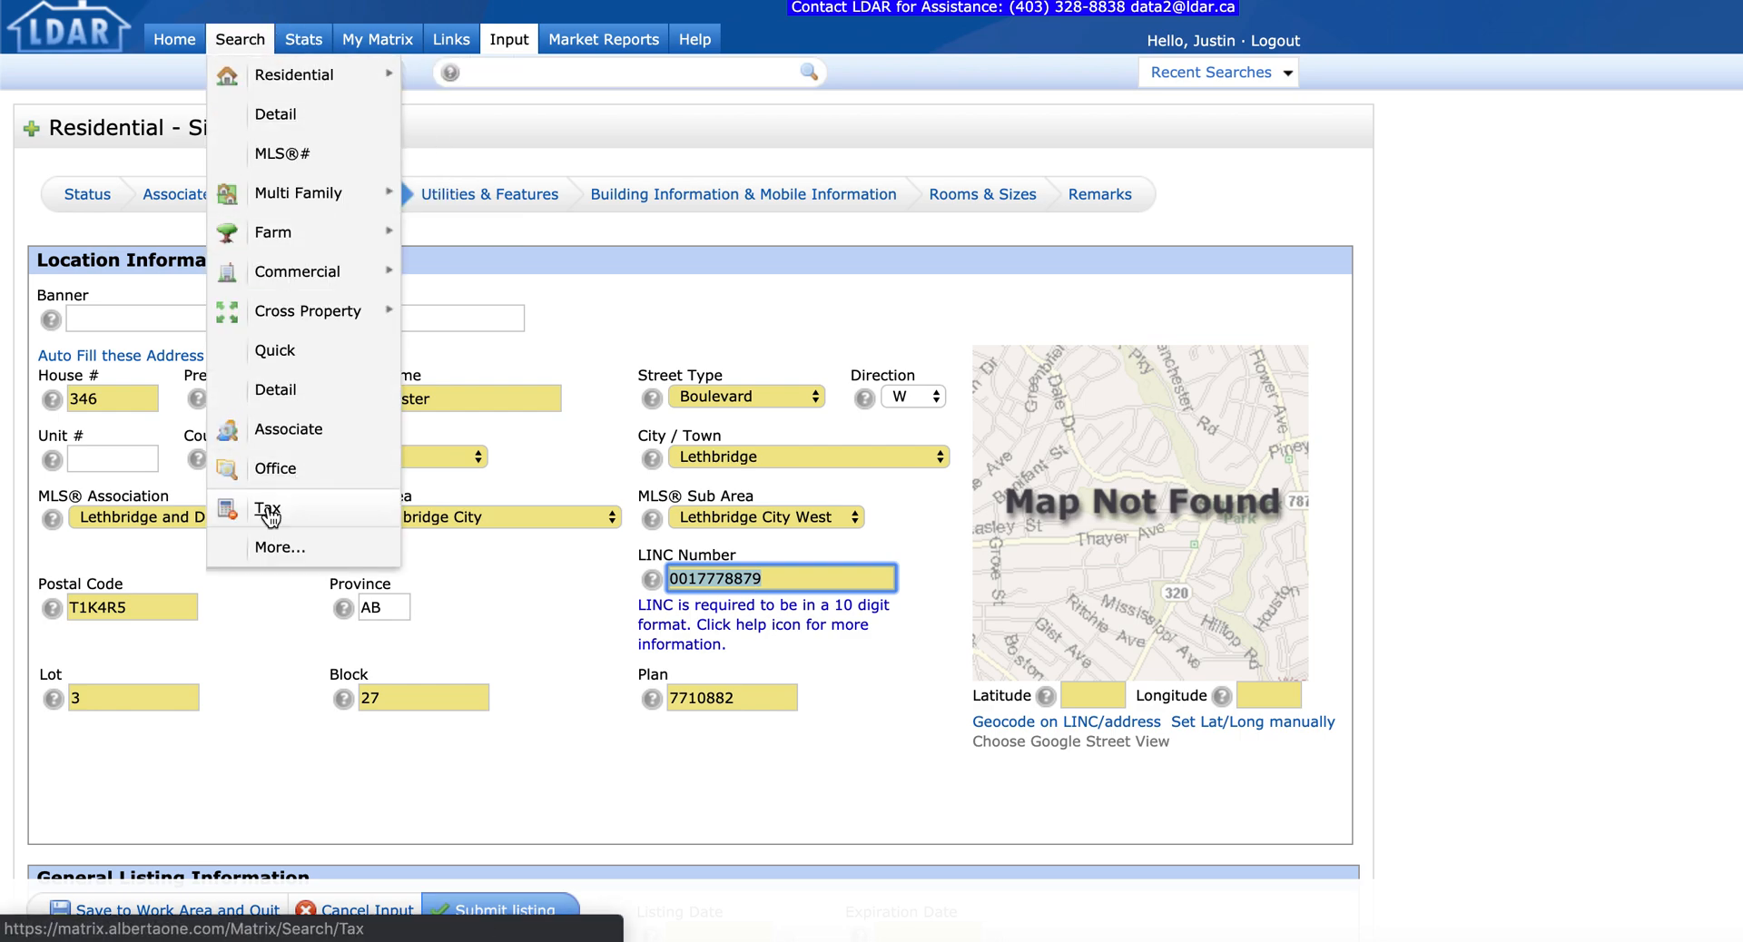
click(529, 593)
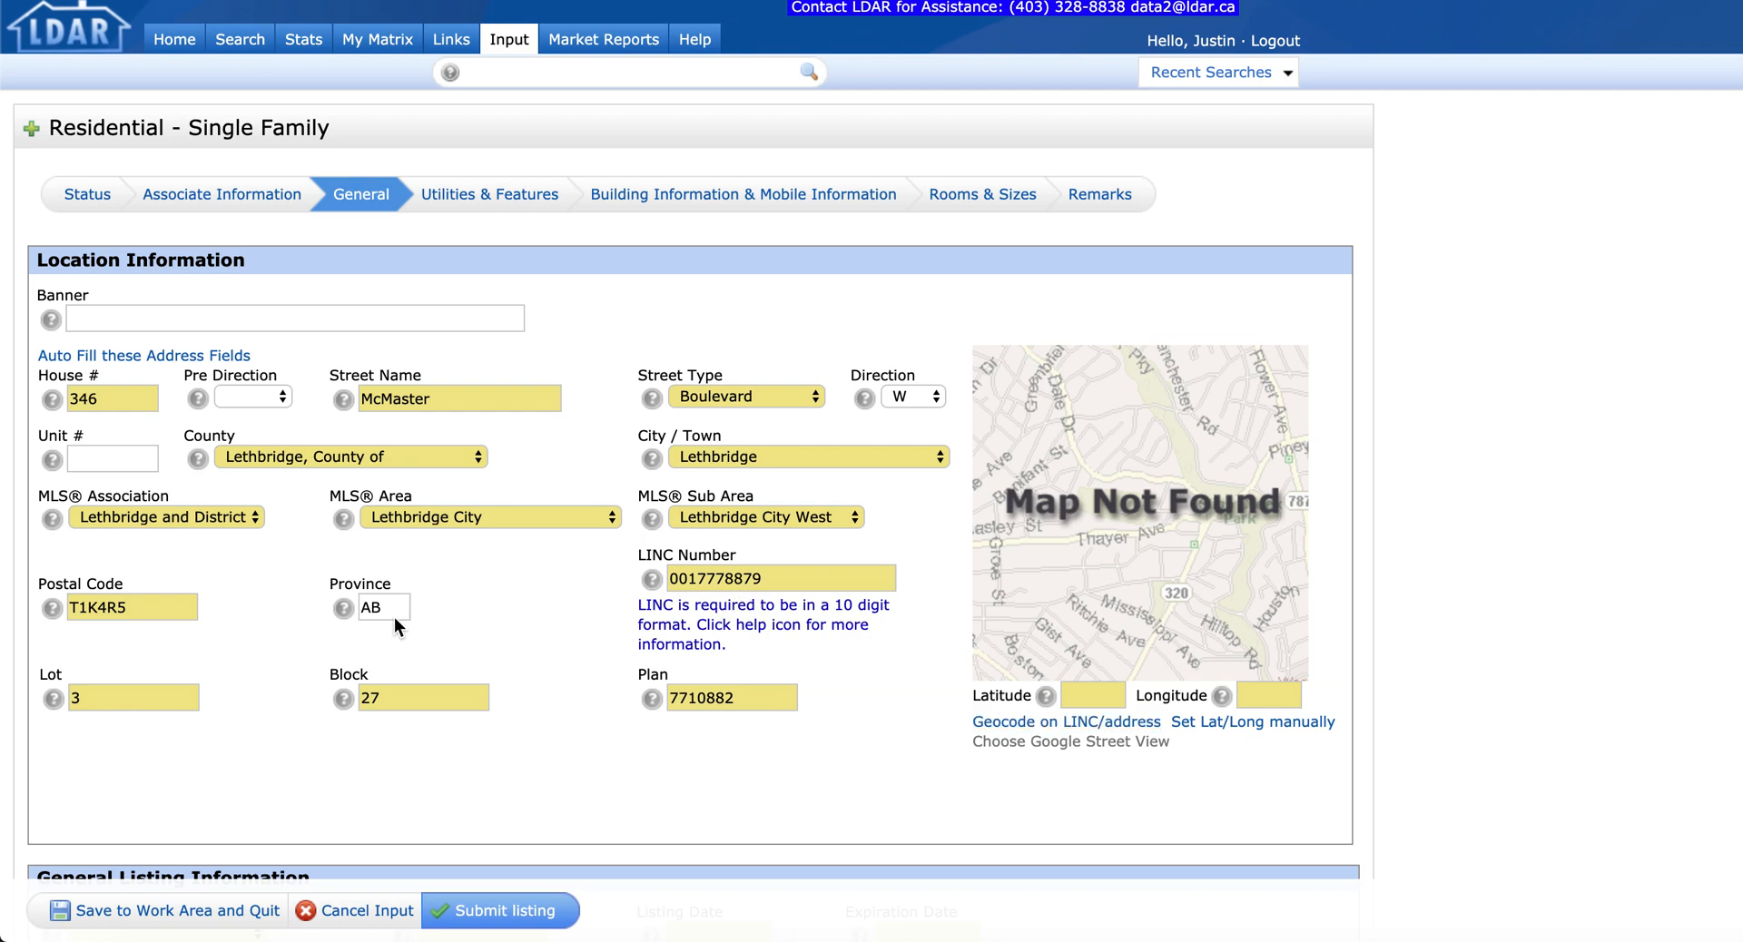
click(1009, 723)
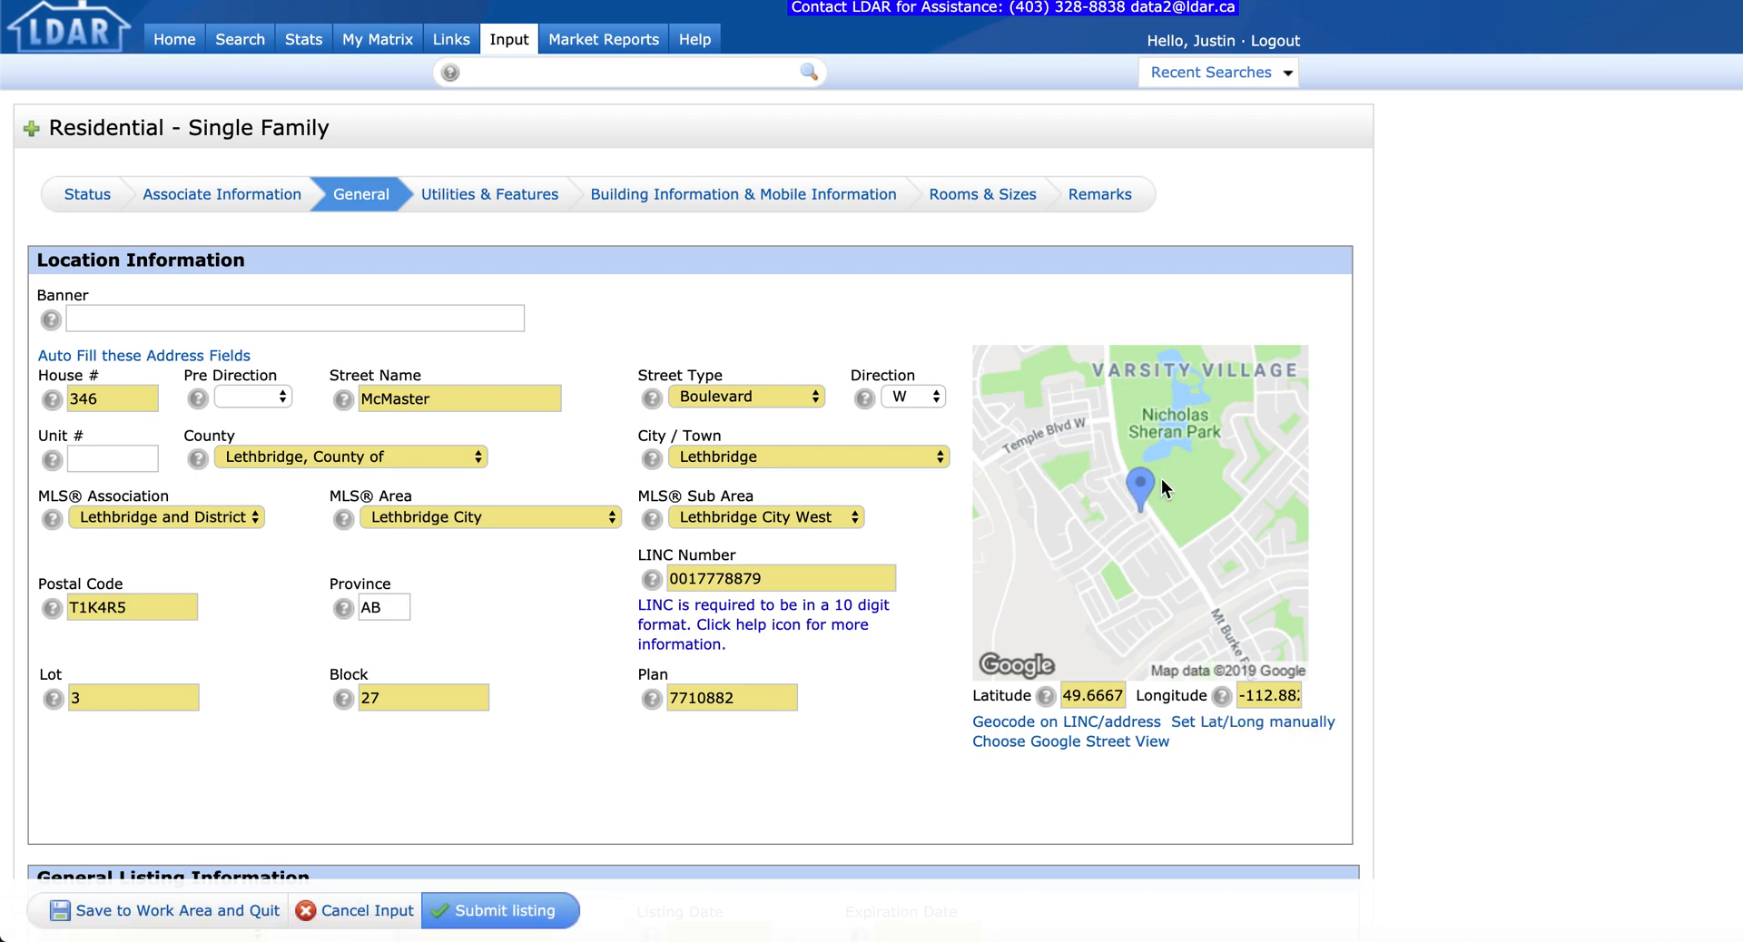
Step: Set Property Sub Type to Single Family Detached and List Price to 850000
scroll(943, 675, down, 5)
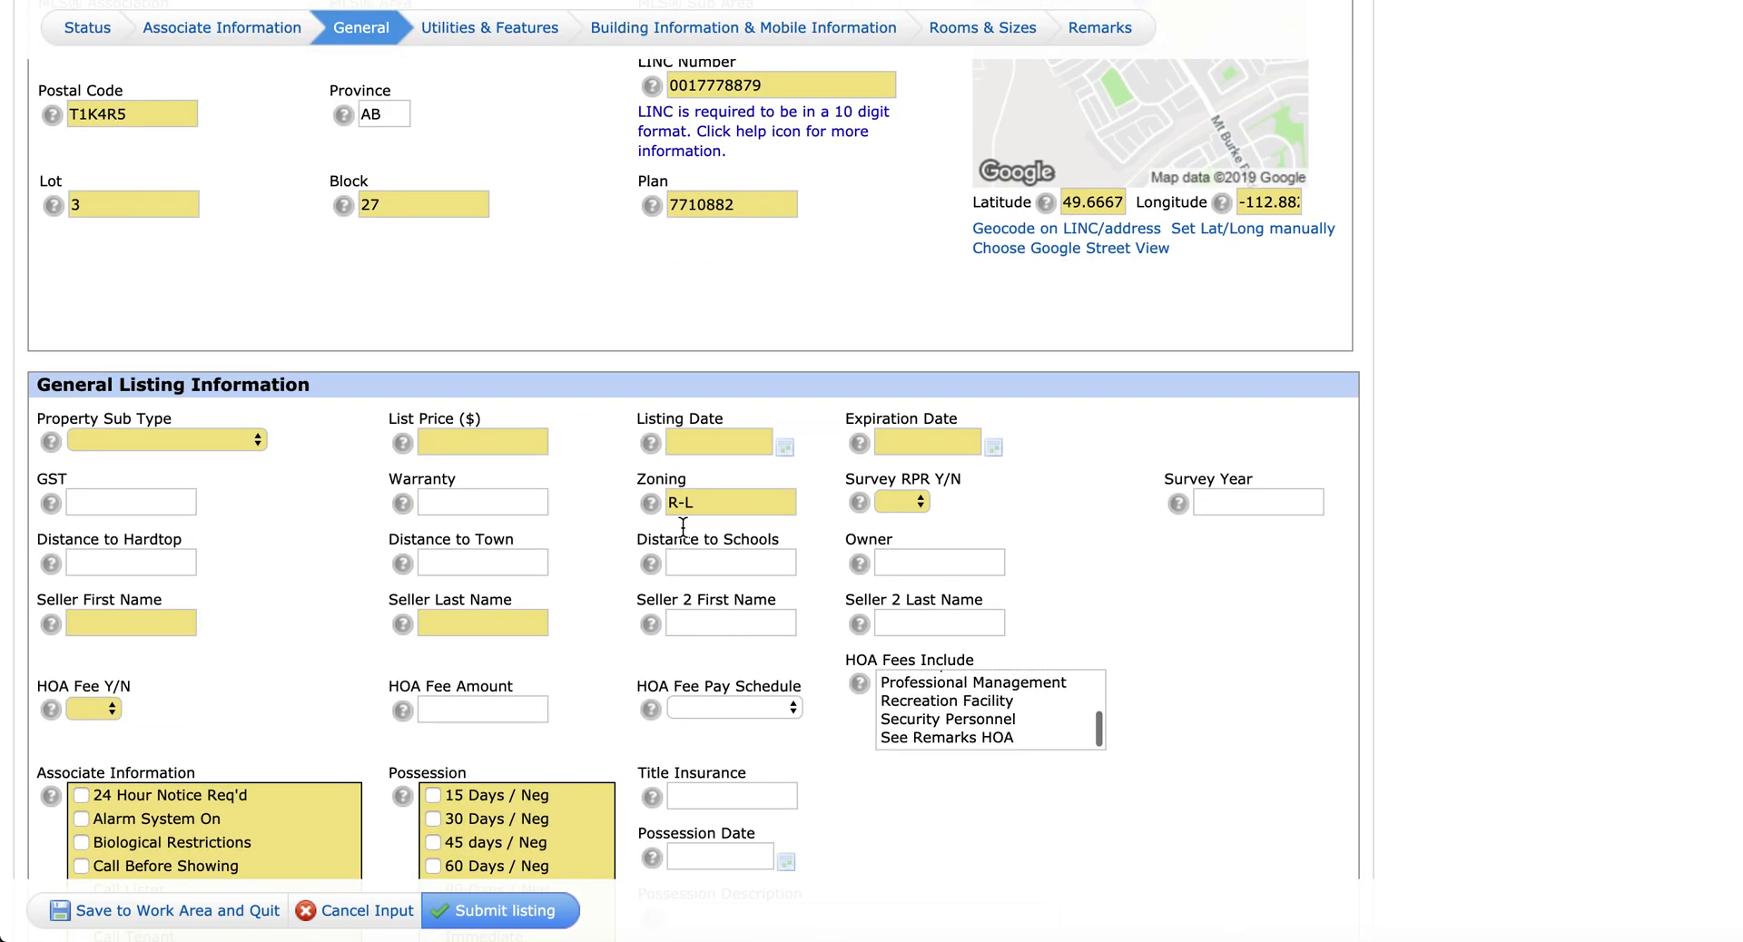
click(205, 439)
click(204, 463)
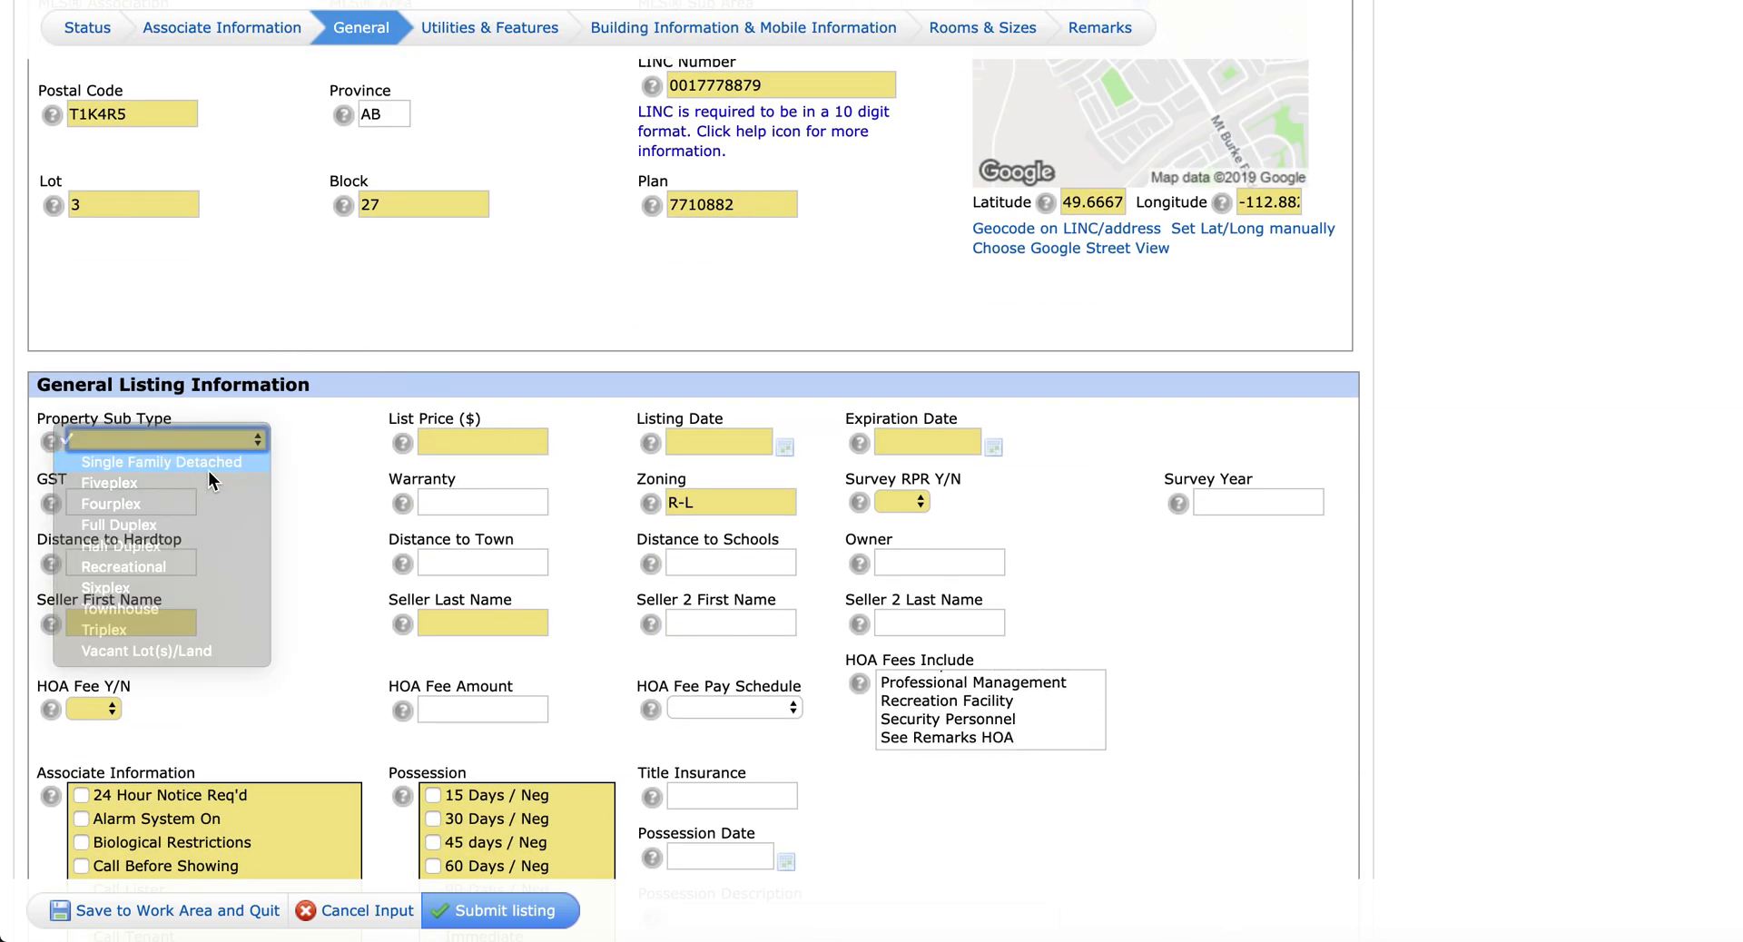
click(508, 441)
text(850000)
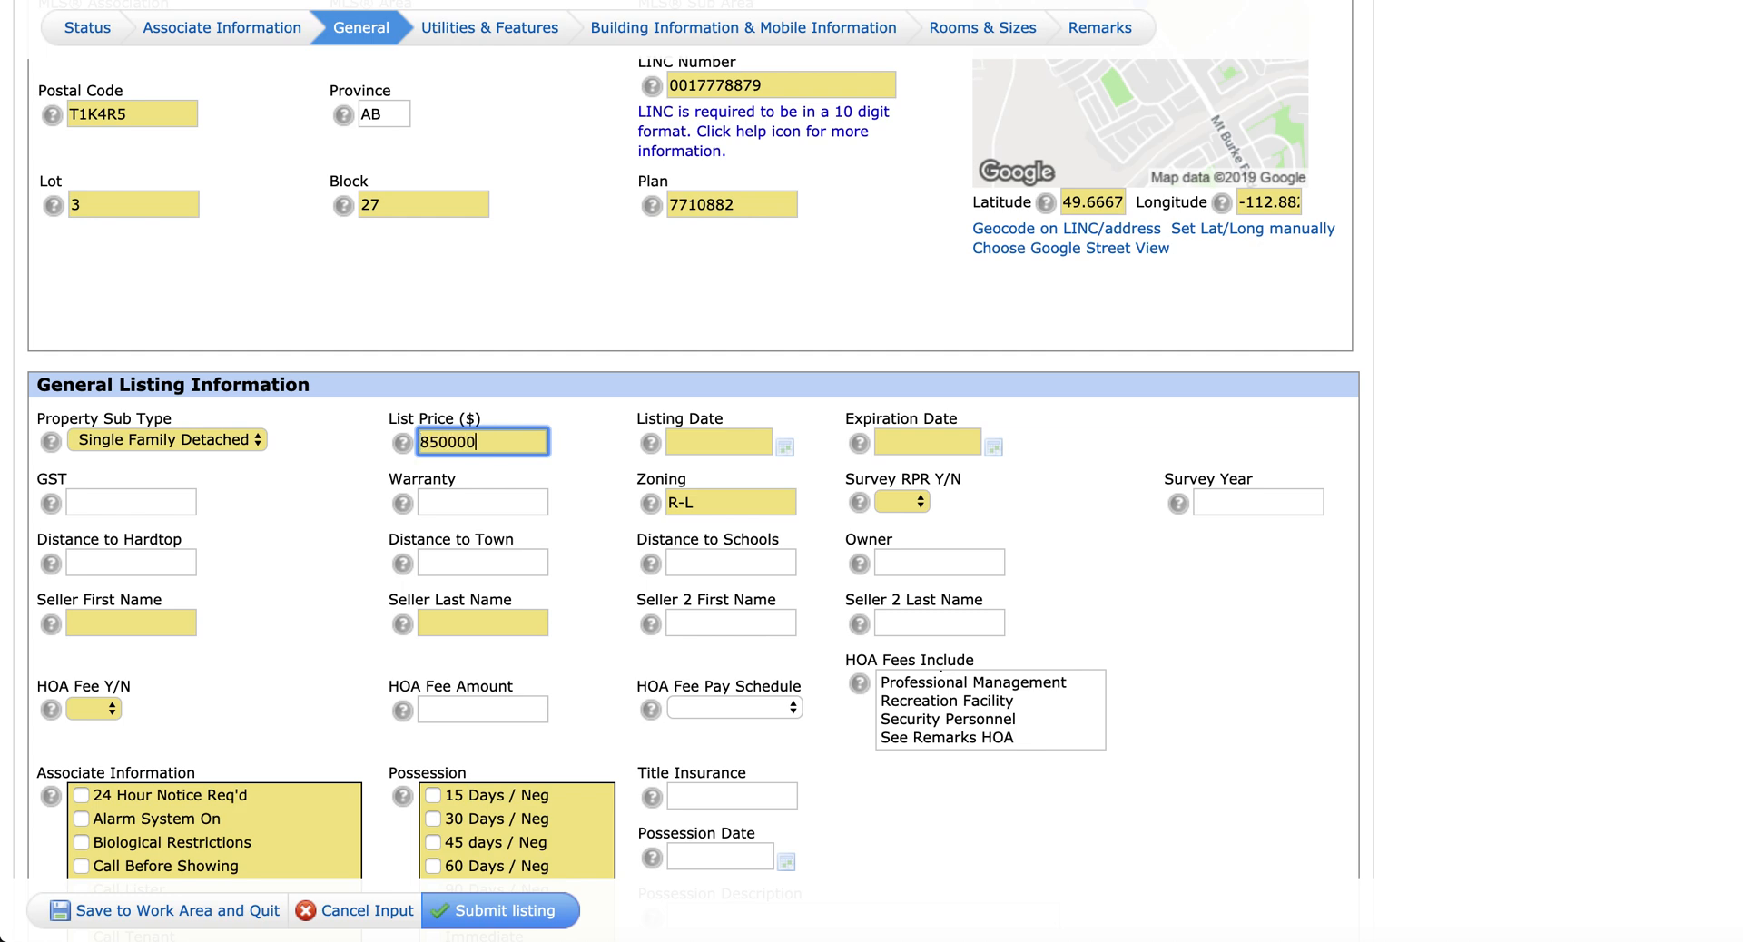
key(Tab)
Step: Pick listing date 05/16/2019 and expiration date 09/16/2019 from the calendars
click(784, 449)
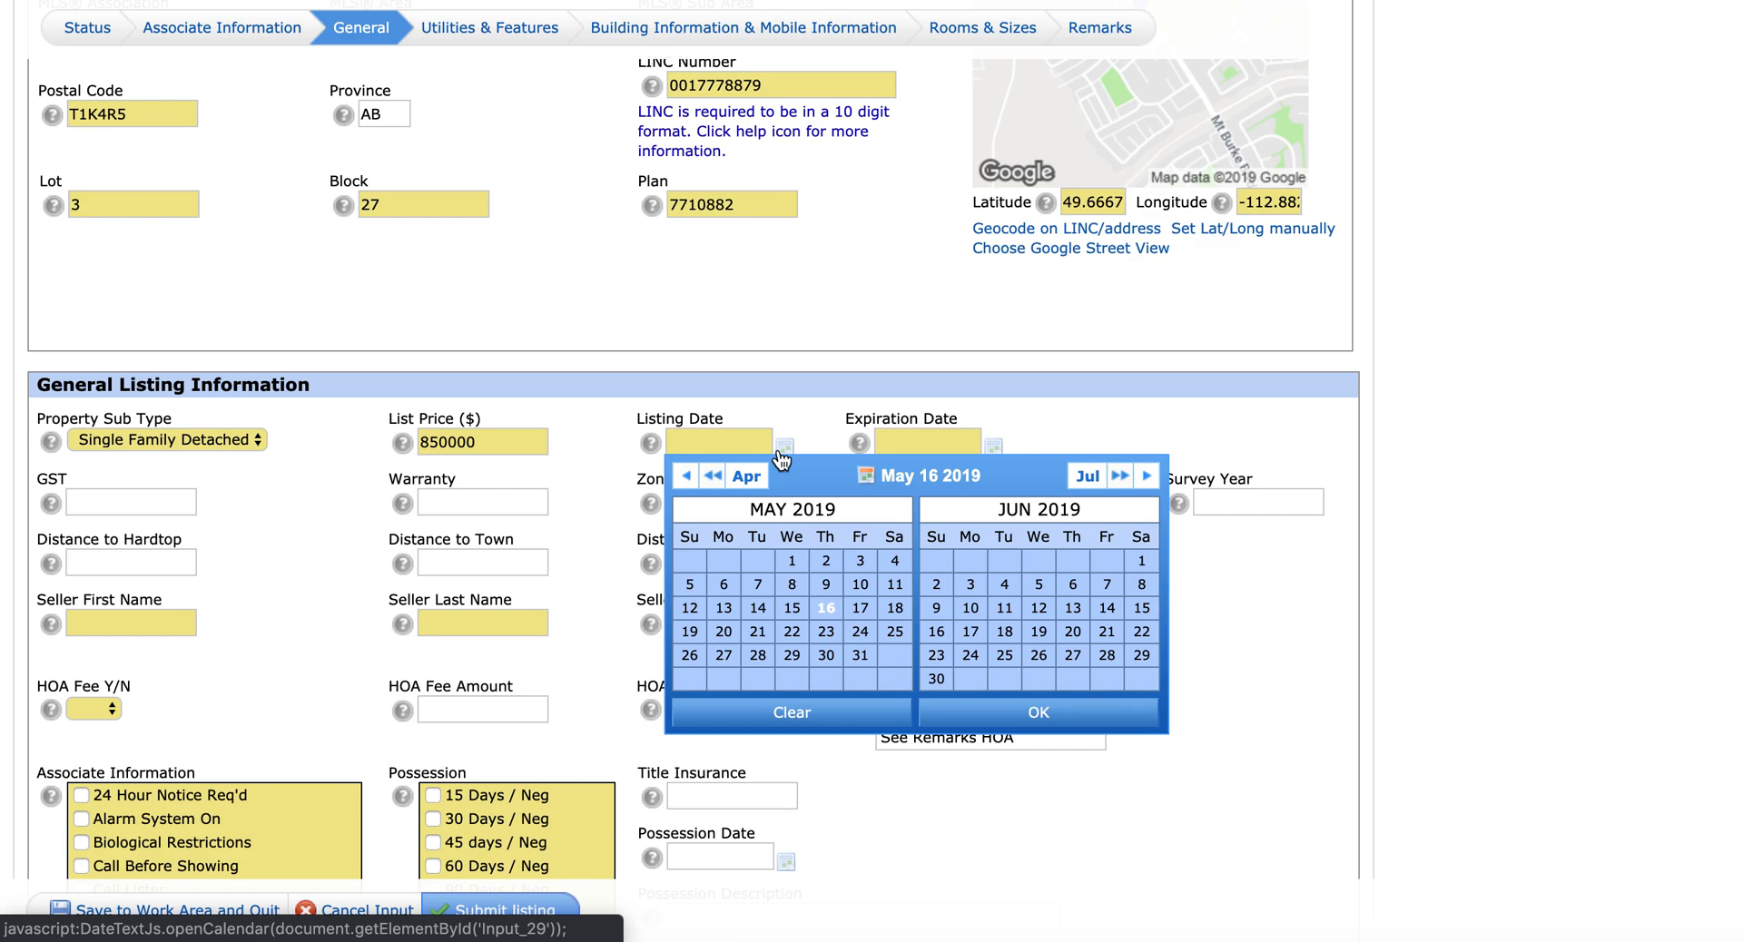
click(828, 610)
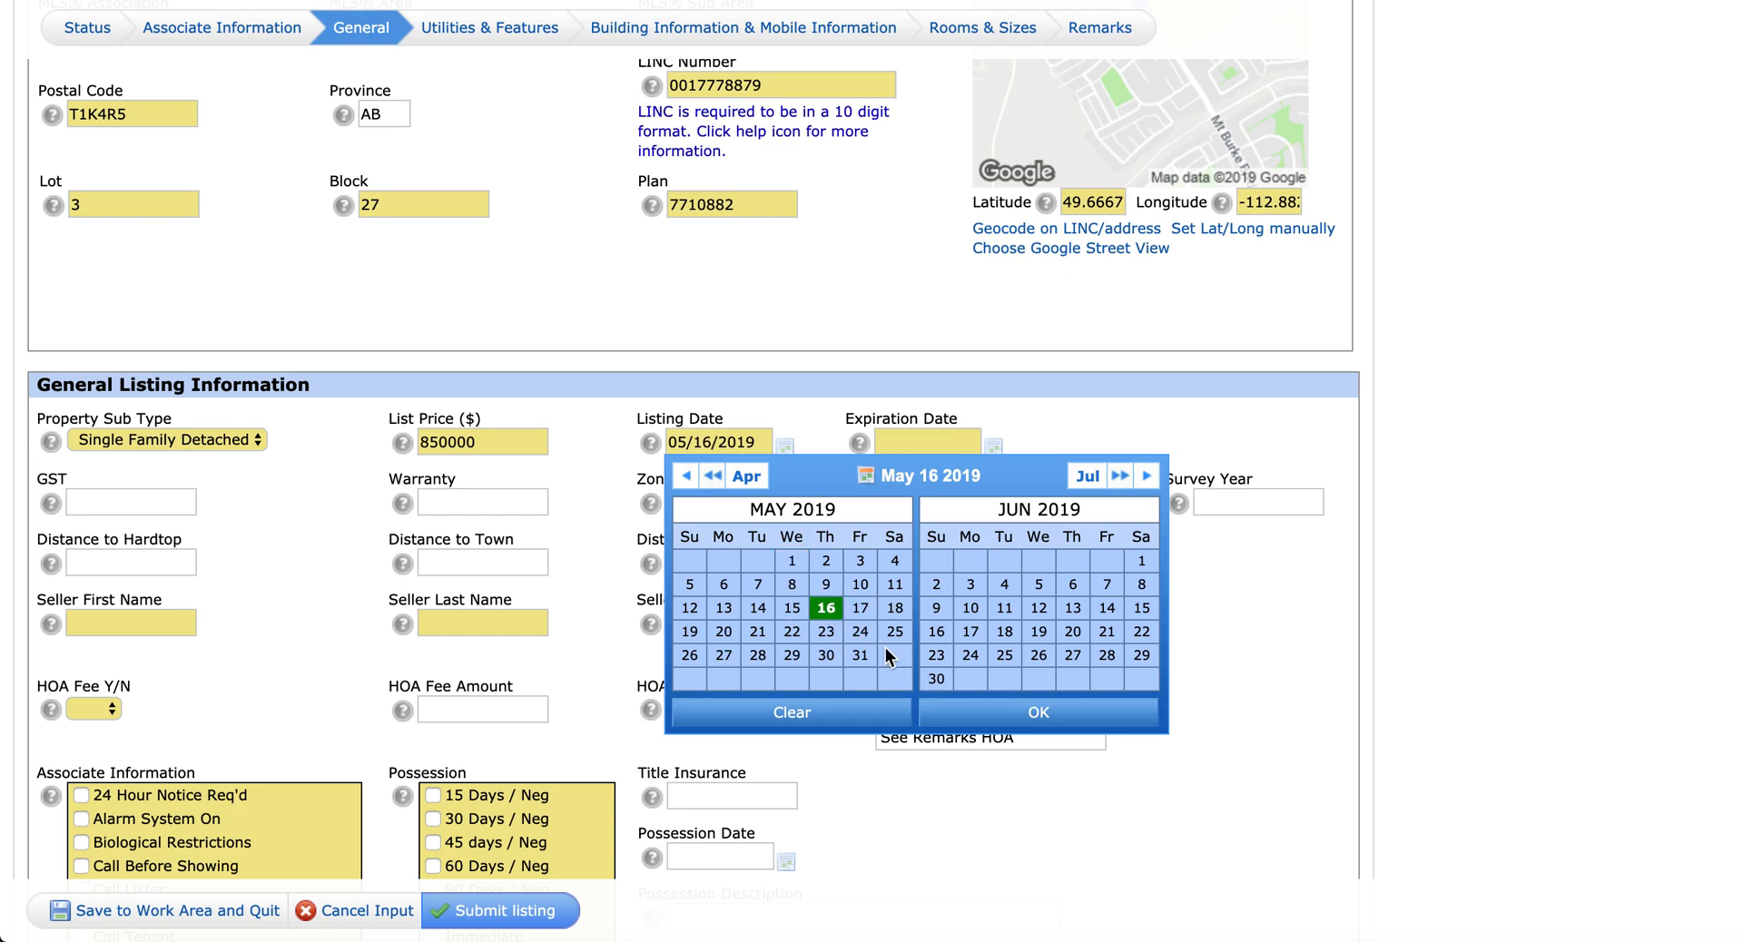
click(1035, 711)
click(994, 447)
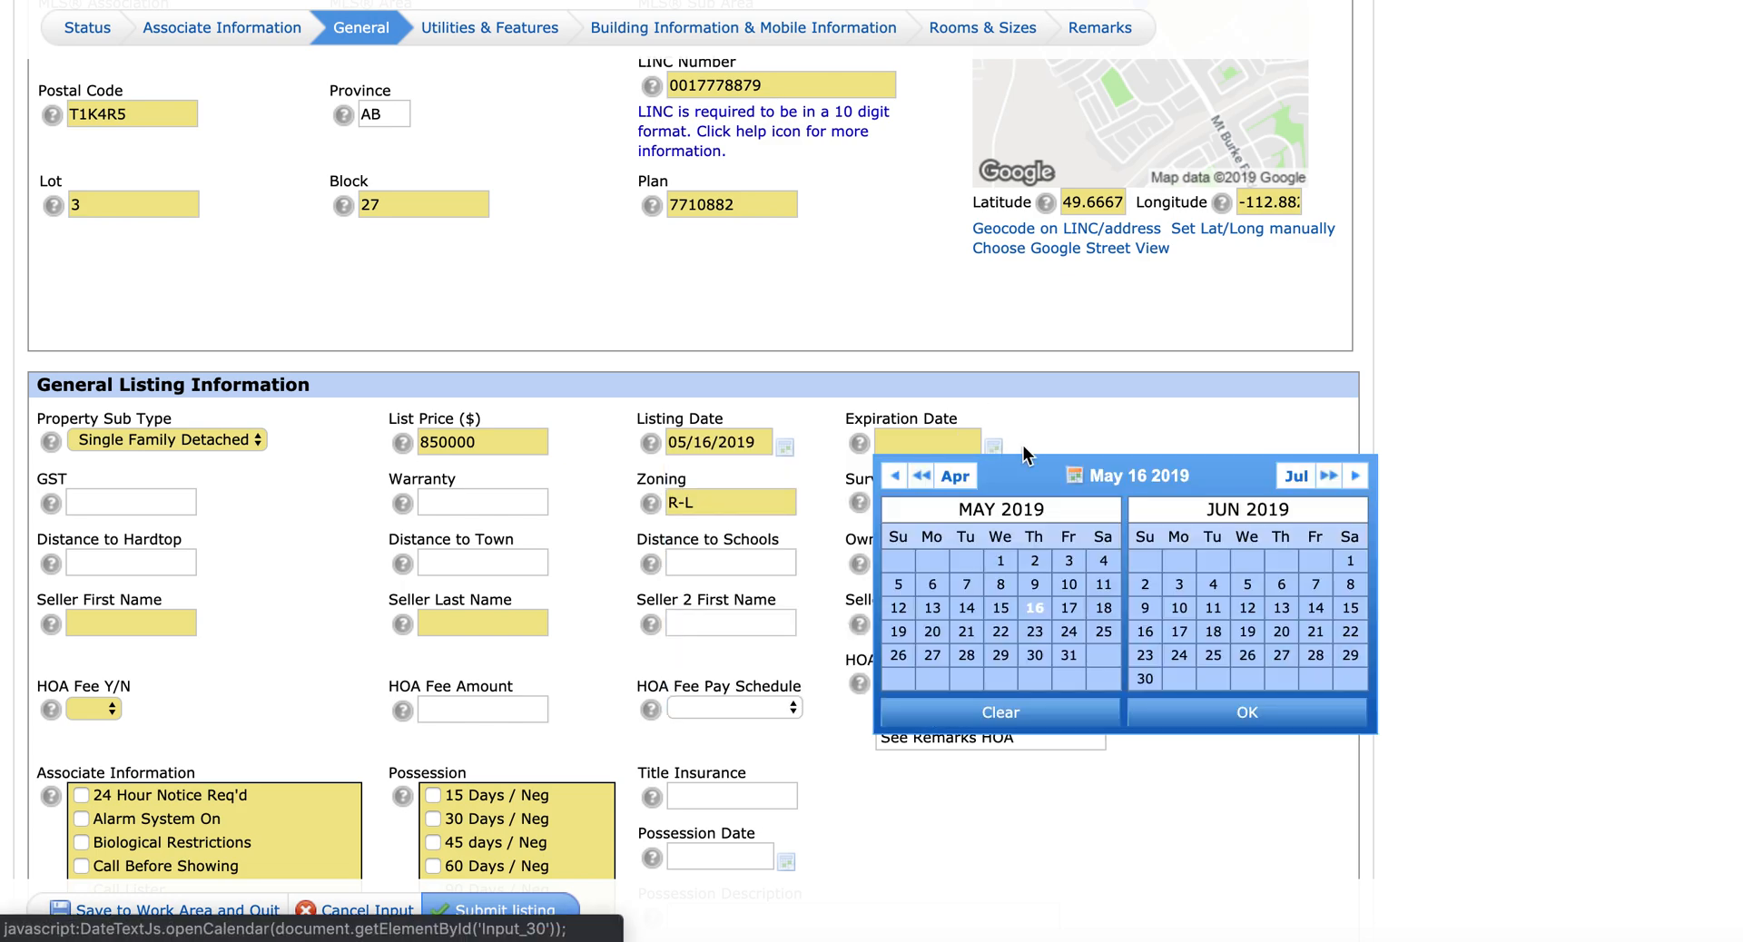
click(1328, 476)
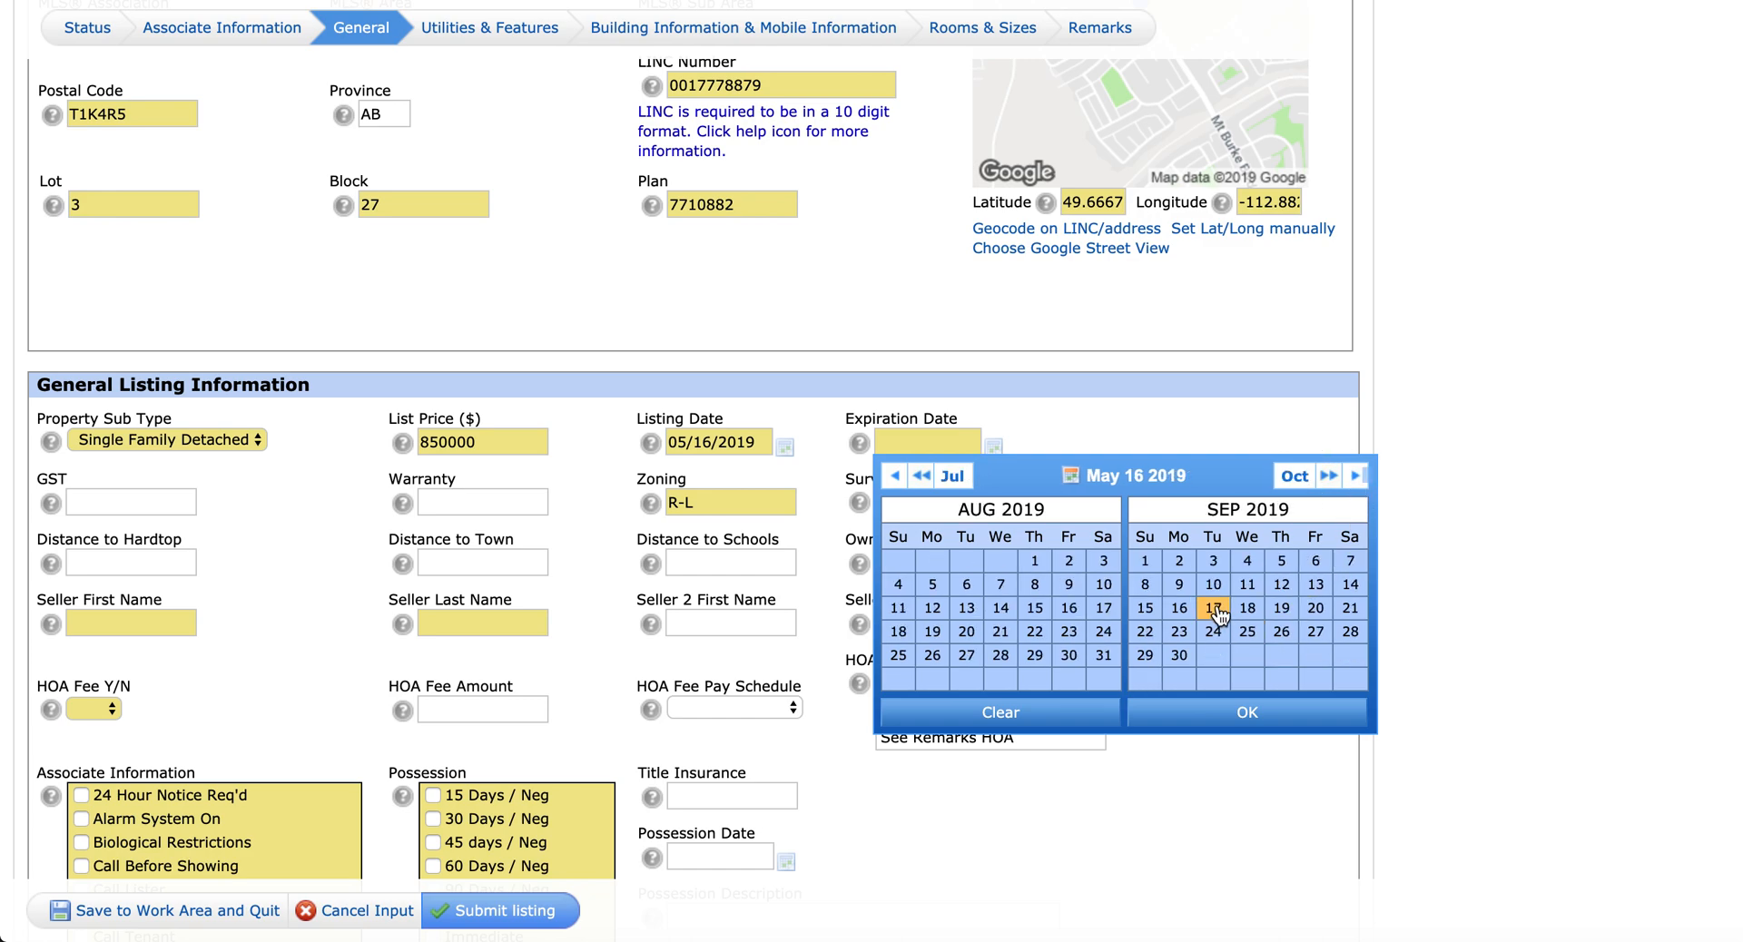
click(1179, 607)
click(1214, 712)
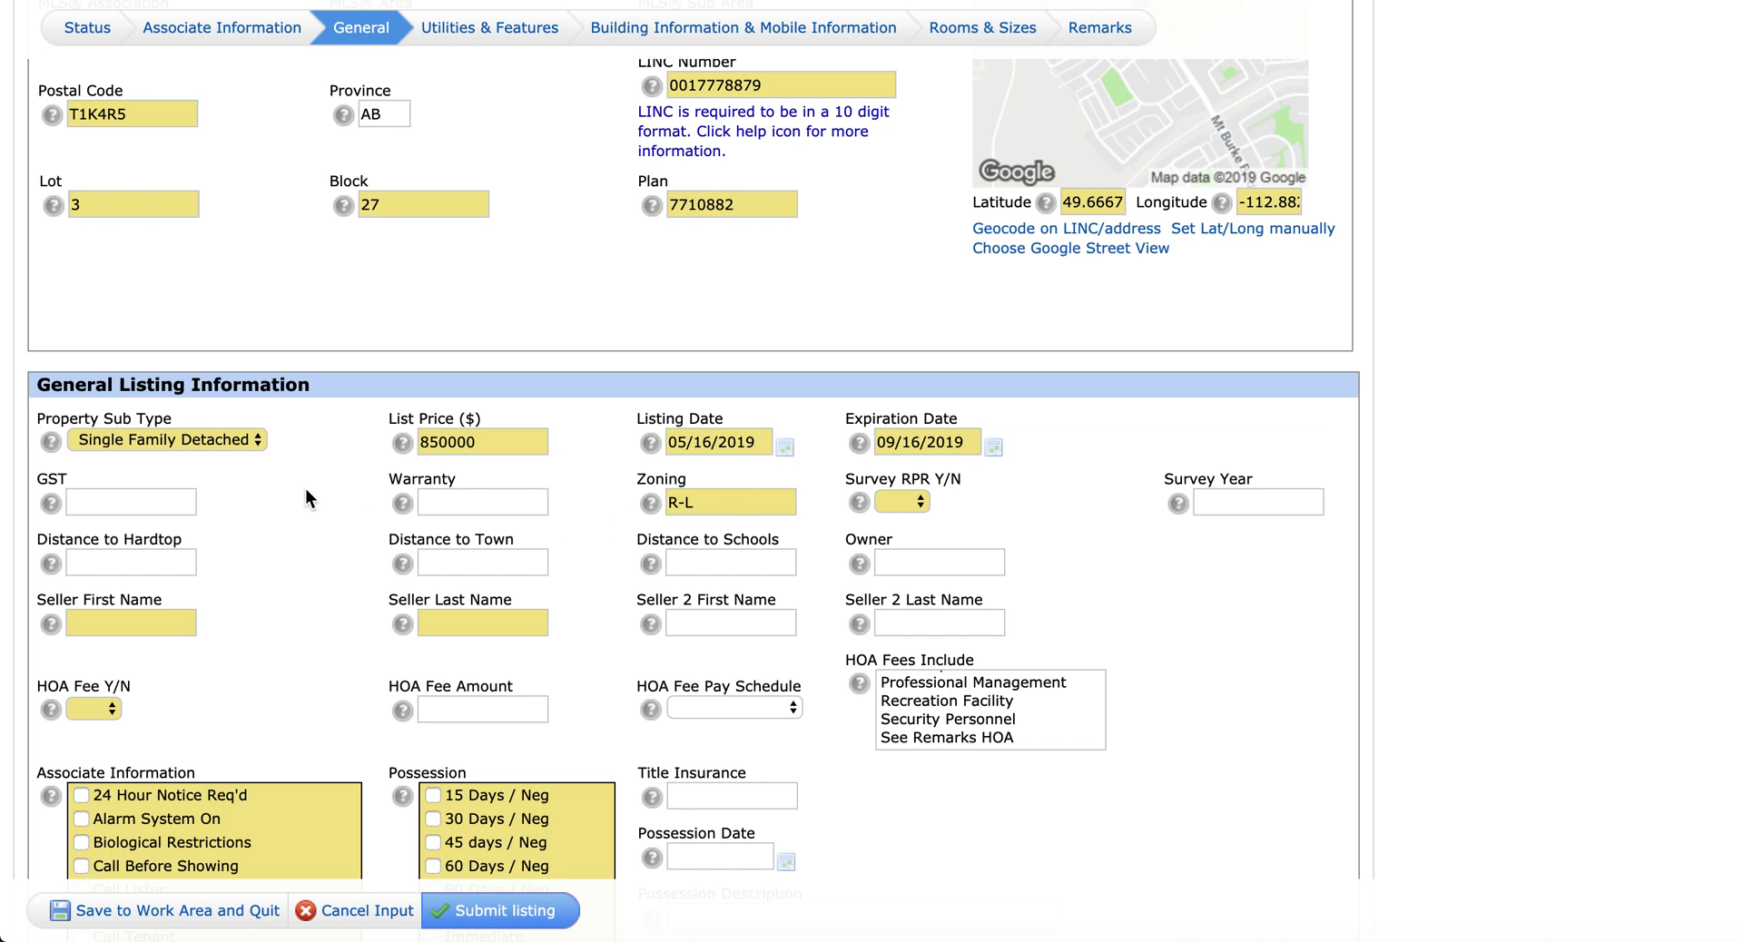
Step: Set Survey RPR to Yes and enter the survey year (typed 20178)
click(922, 501)
click(906, 516)
click(1257, 502)
text(20178)
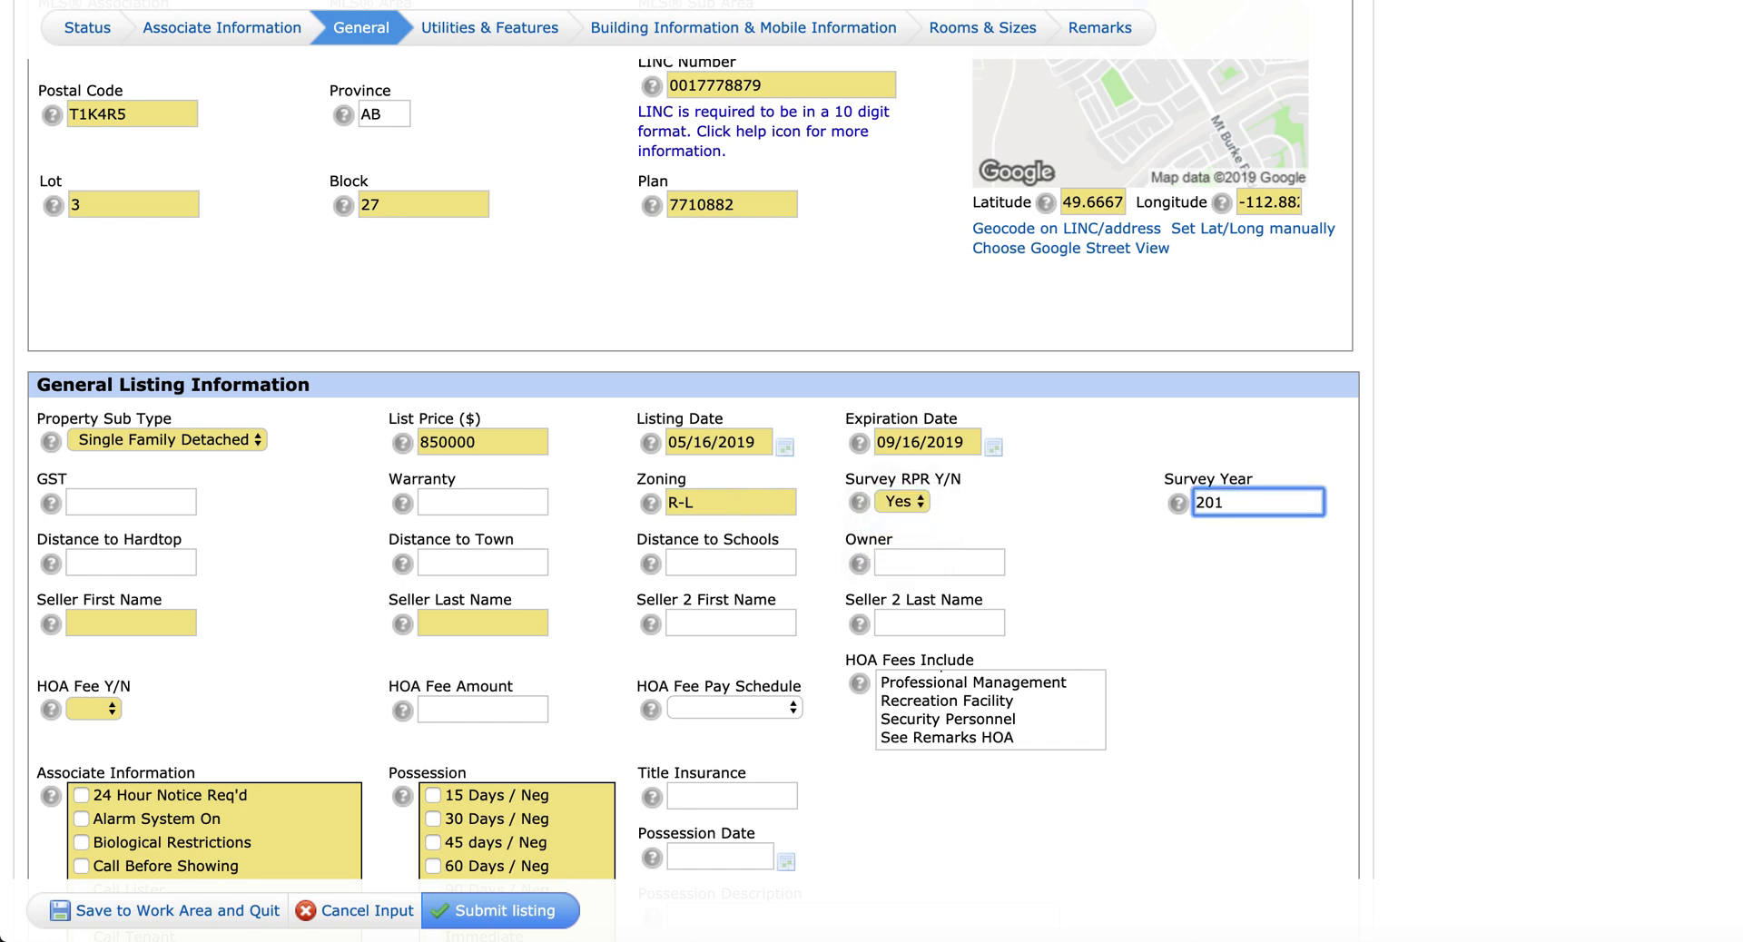
Step: Enter the first and last names of both sellers
click(130, 625)
key(Tab)
key(Tab)
key(Tab)
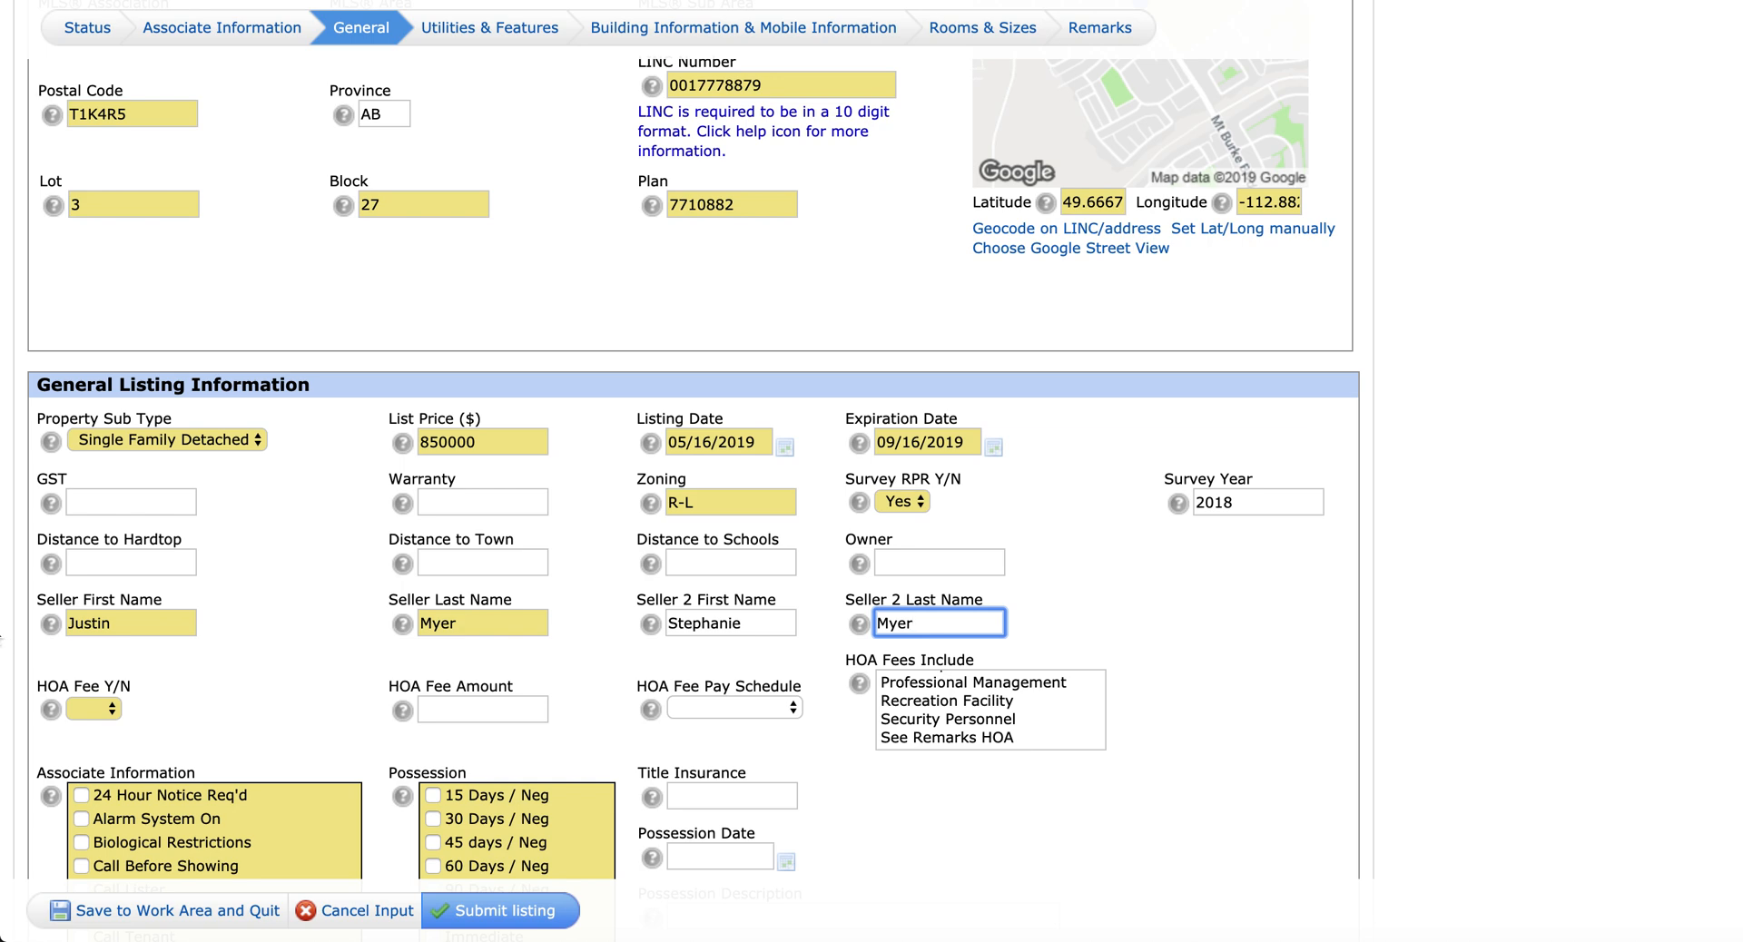
Step: Set HOA fee to No and check Lockbox and Sign on Property
scroll(202, 639, down, 2)
click(95, 622)
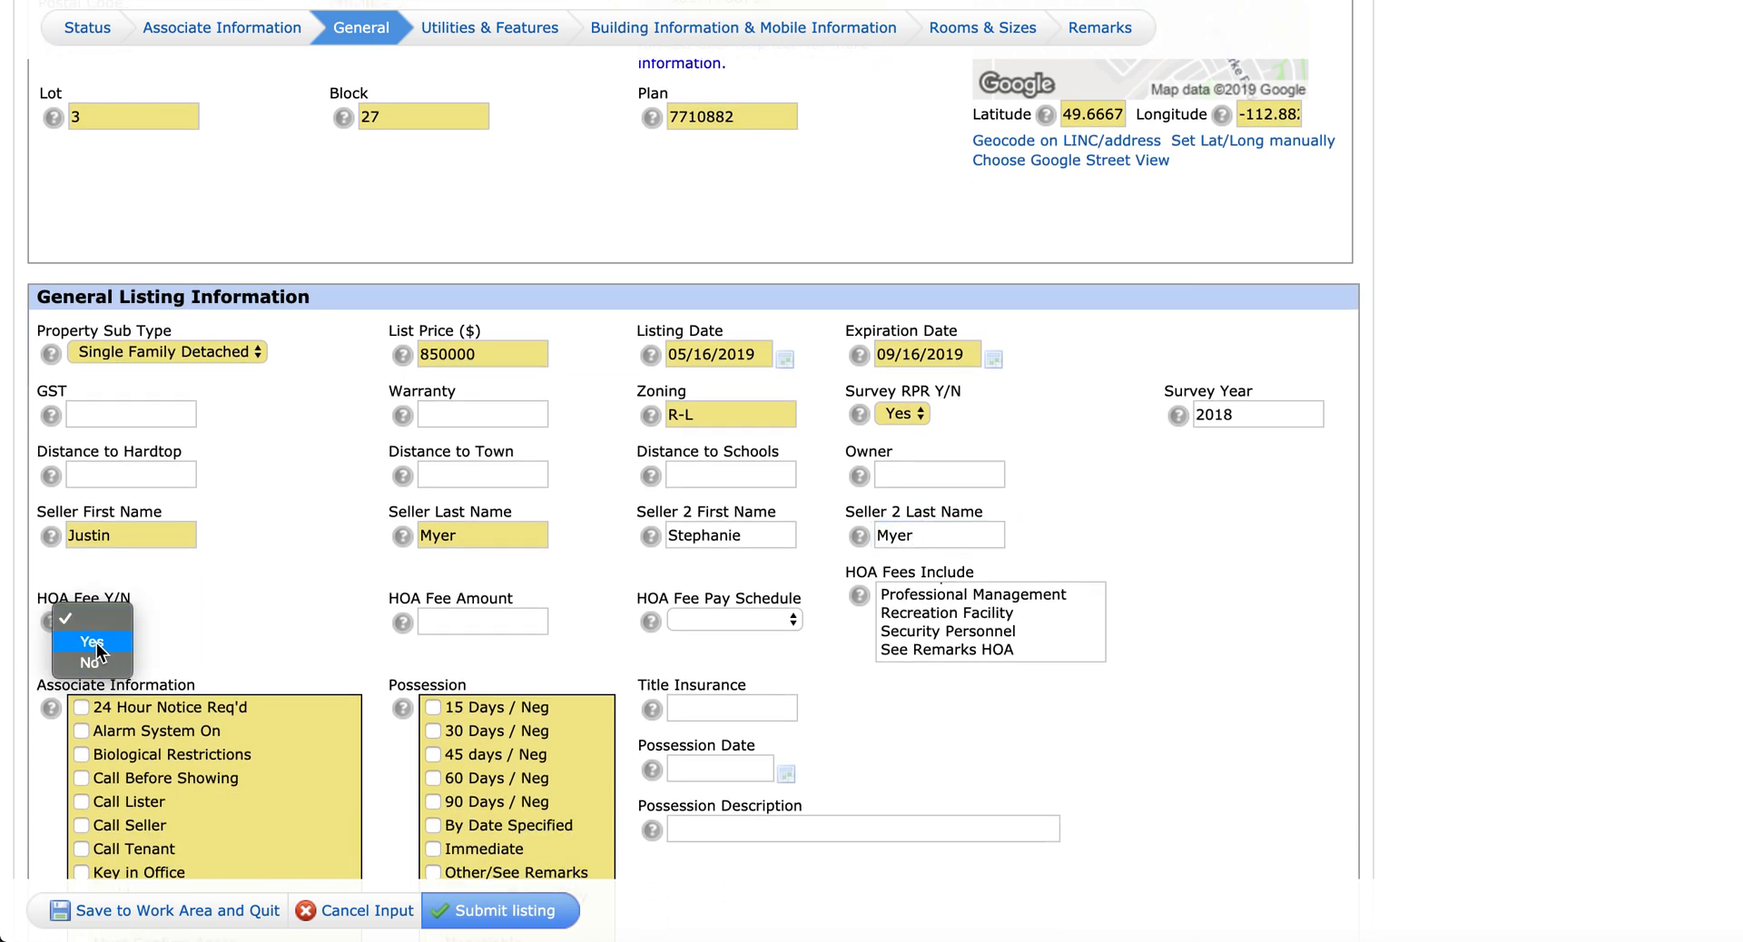
click(96, 661)
scroll(454, 571, down, 3)
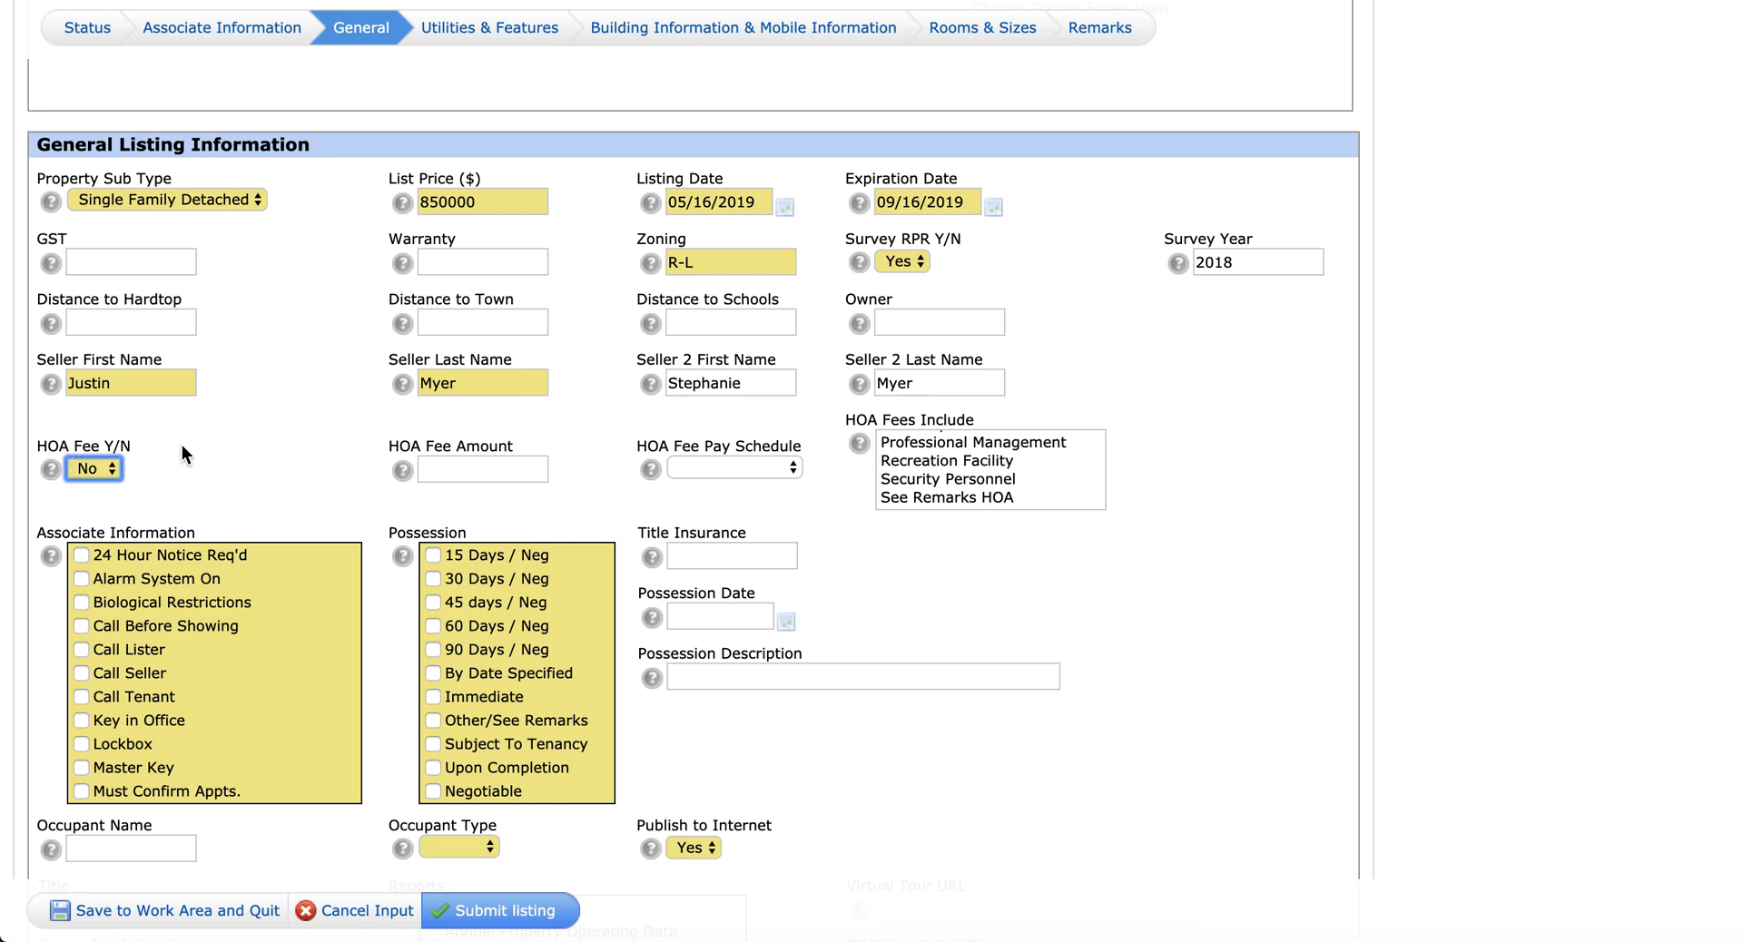
scroll(330, 443, down, 3)
scroll(86, 429, down, 3)
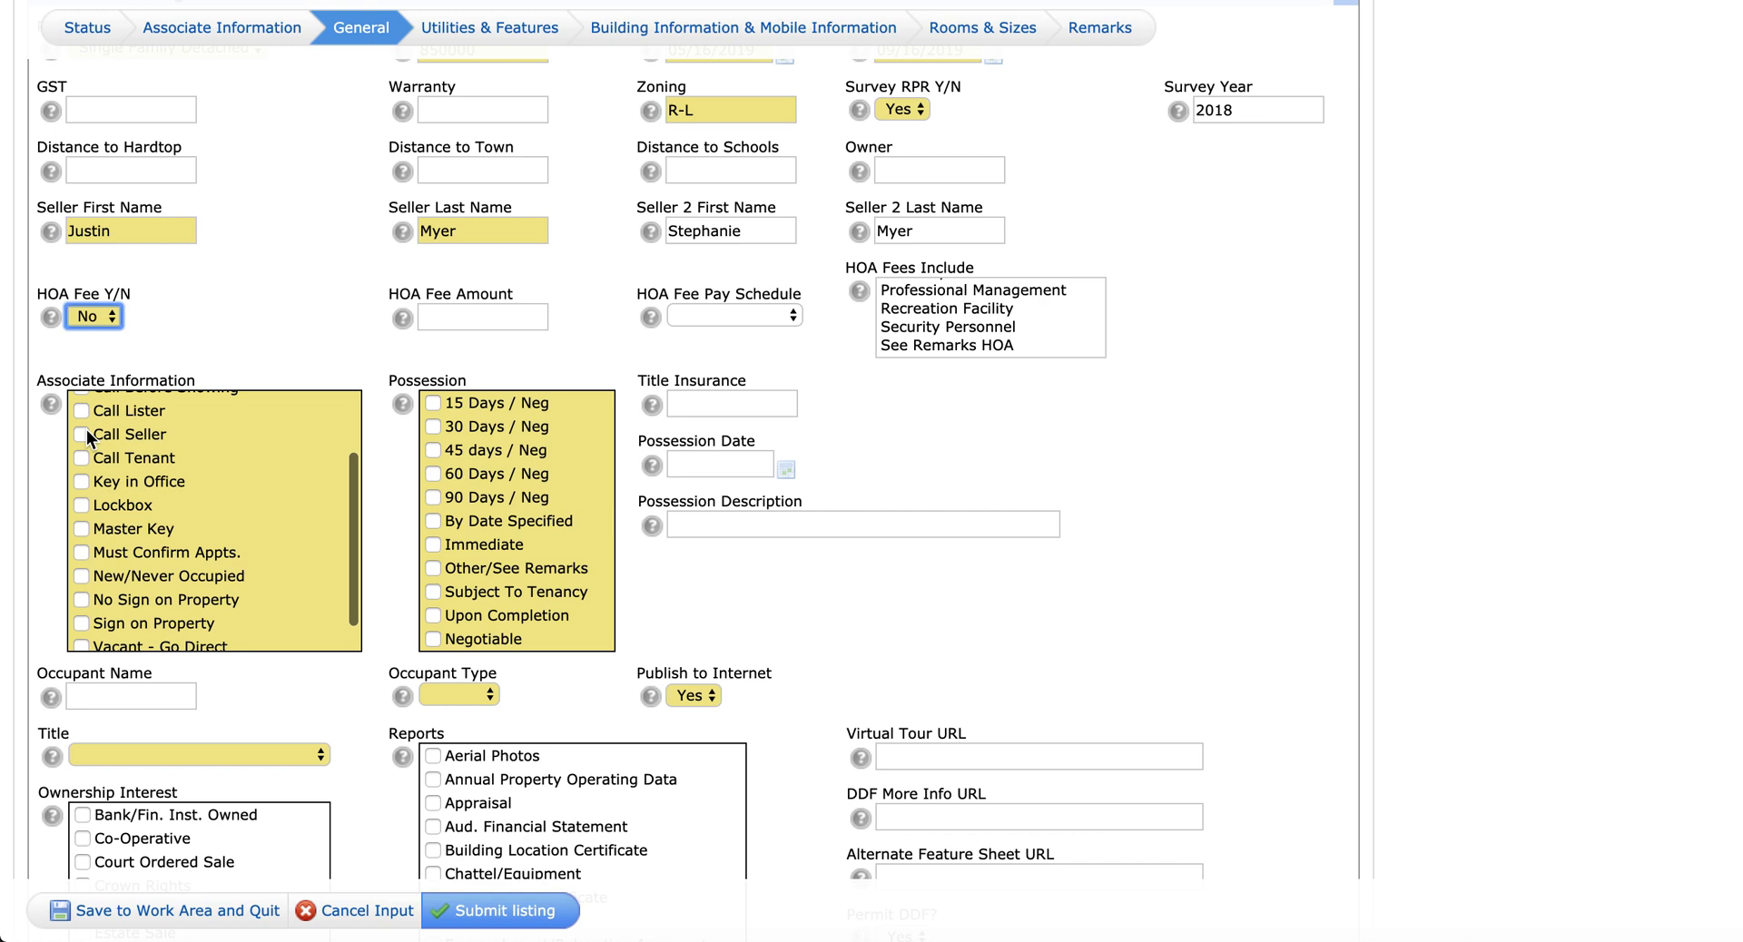
click(84, 503)
scroll(83, 503, down, 1)
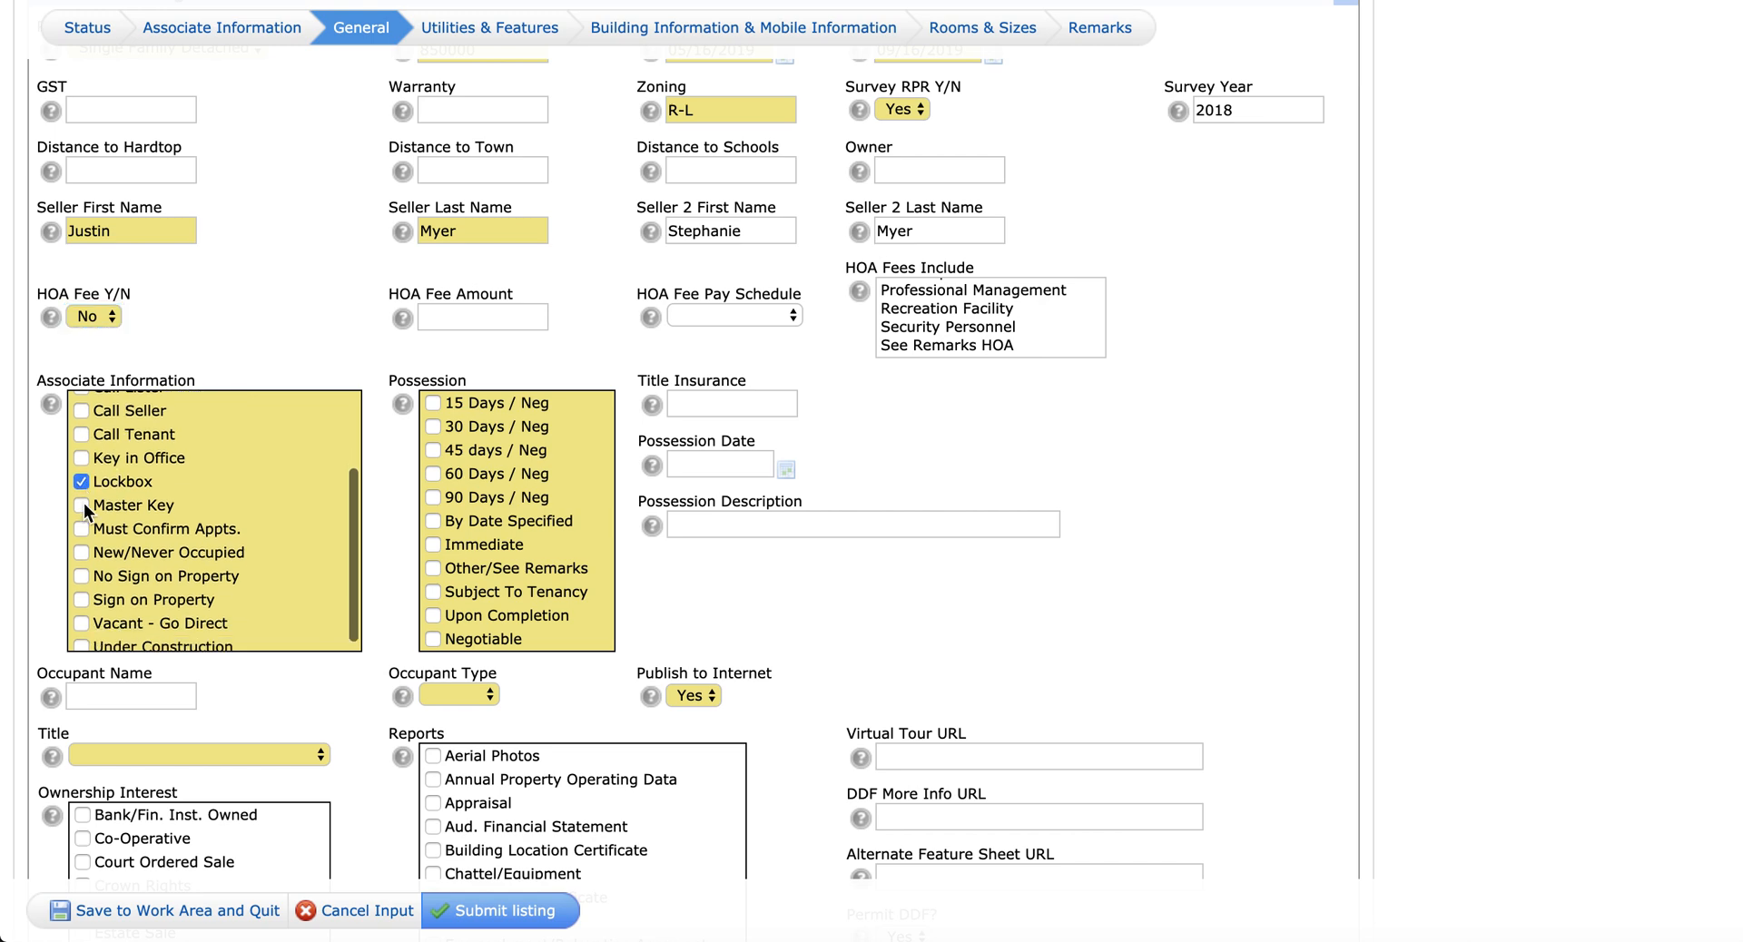
click(80, 592)
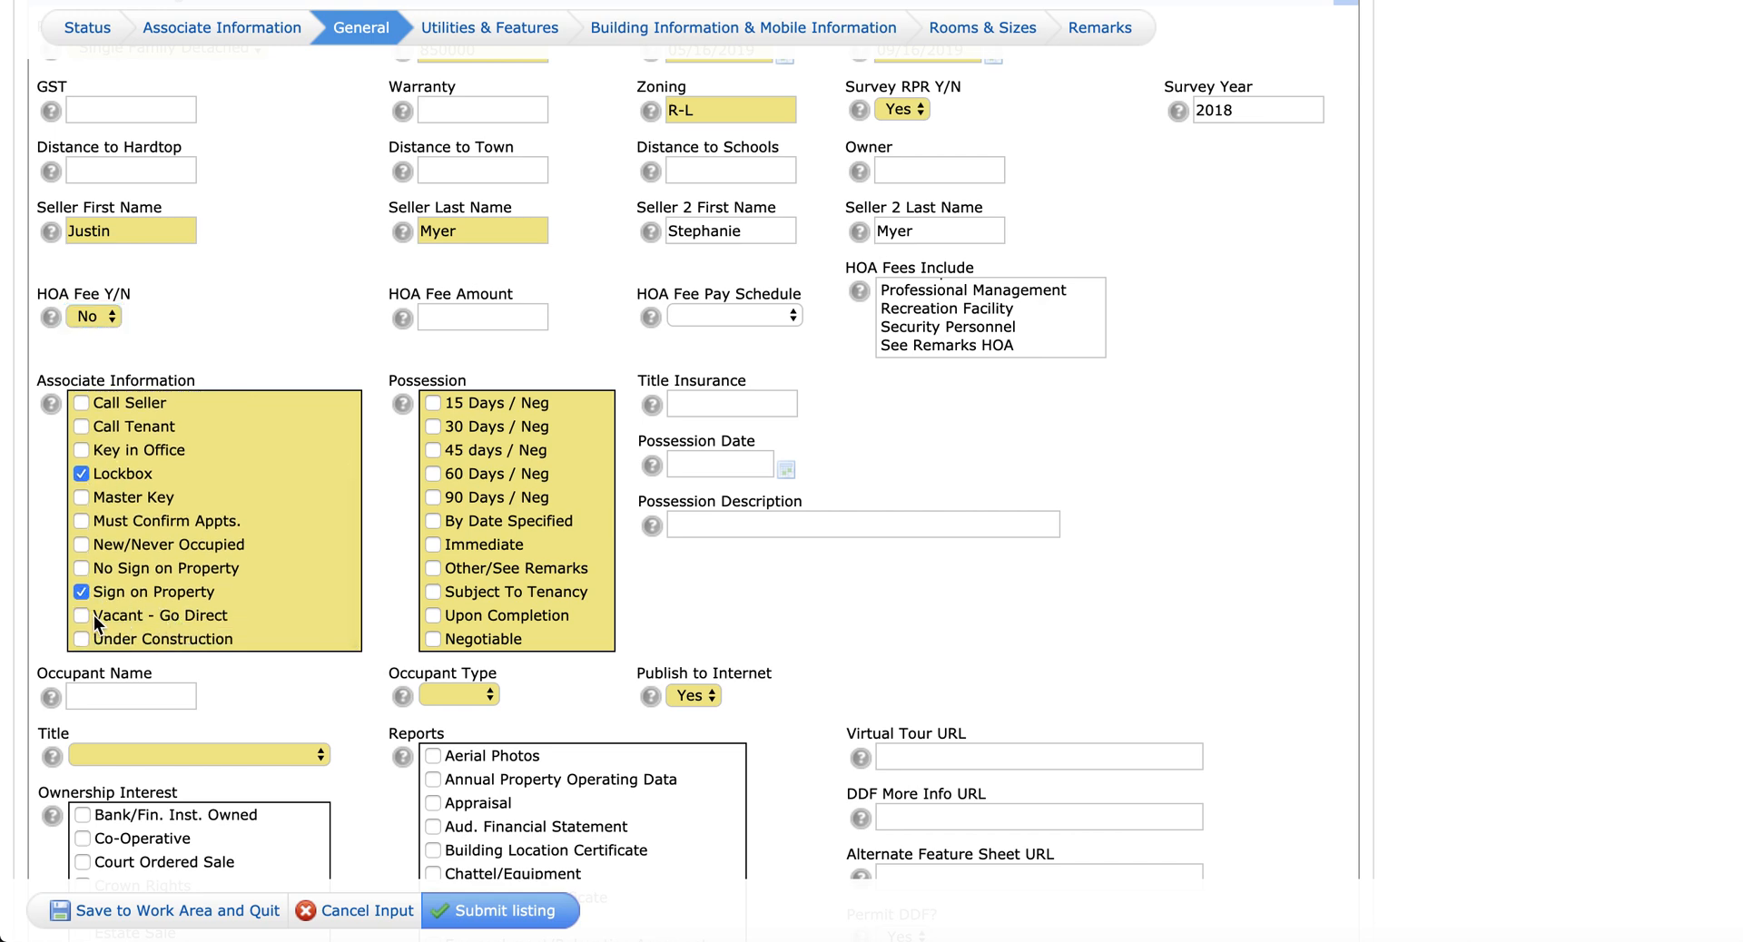
Step: Set possession to 30 days and Negotiable, occupant type Owner, and title Fee Simple
click(433, 429)
click(432, 638)
scroll(405, 521, down, 3)
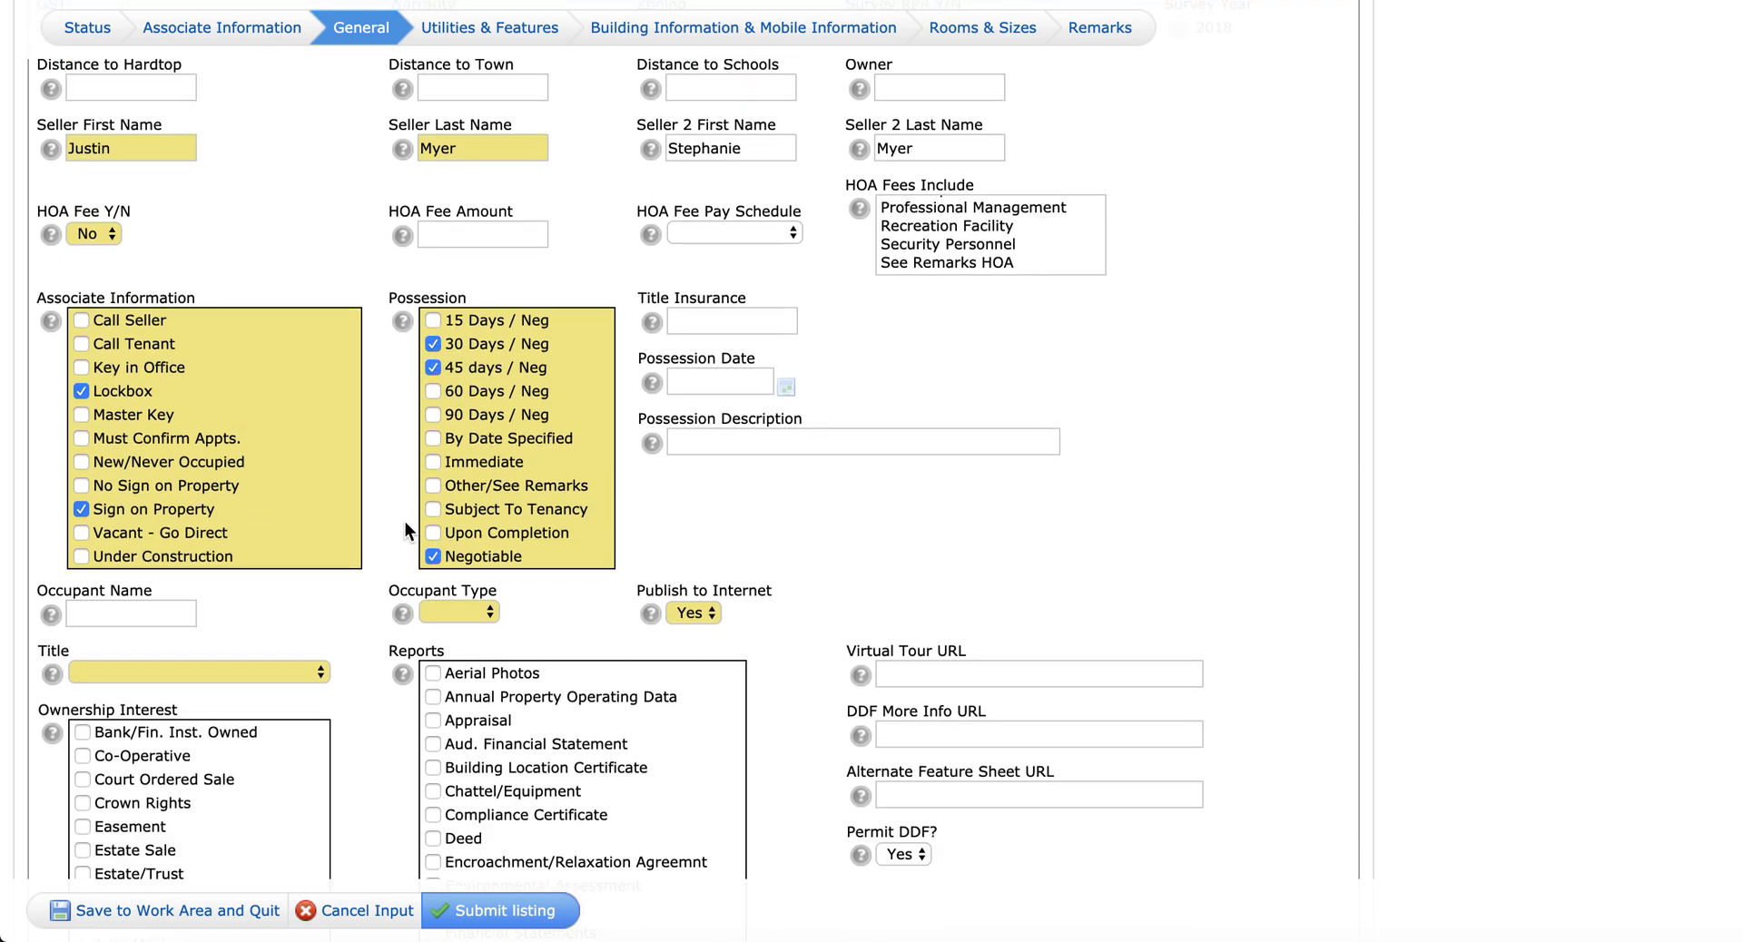
click(458, 545)
click(467, 572)
click(227, 604)
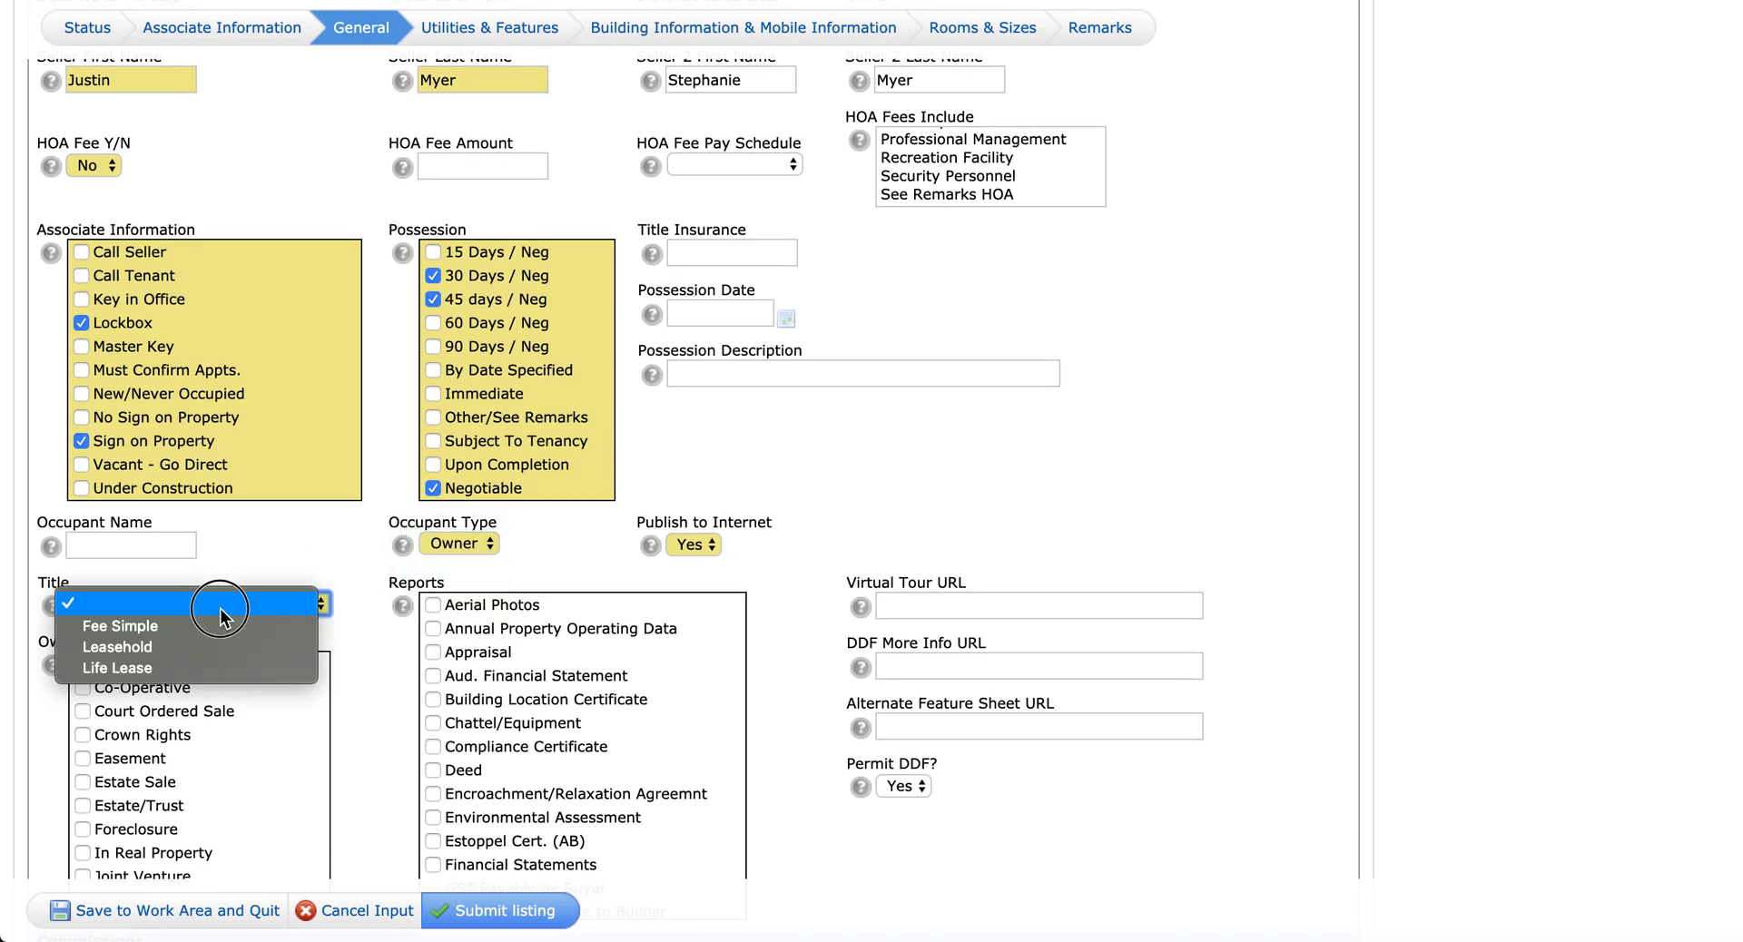
click(227, 610)
scroll(349, 568, down, 2)
scroll(349, 559, down, 5)
click(225, 466)
Step: Type a selling commission, then erase it to leave the field blank
text(2% of the f)
text(inal sales )
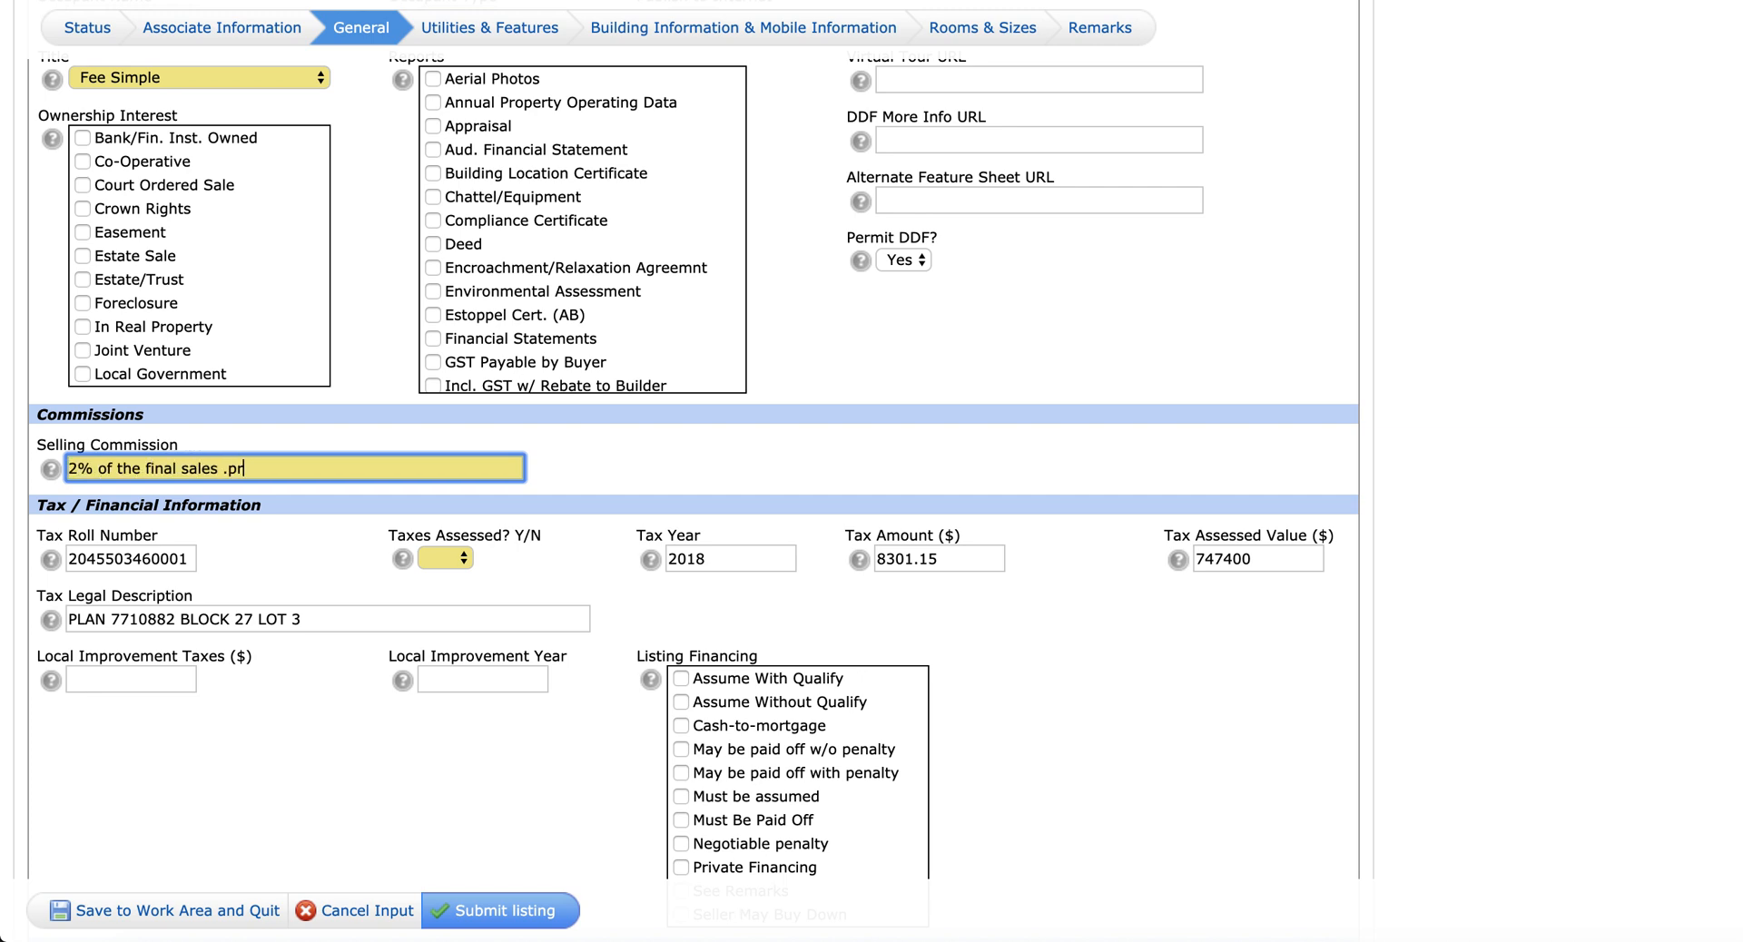
text(price + GST)
key(super+a)
text(2)
key(Tab)
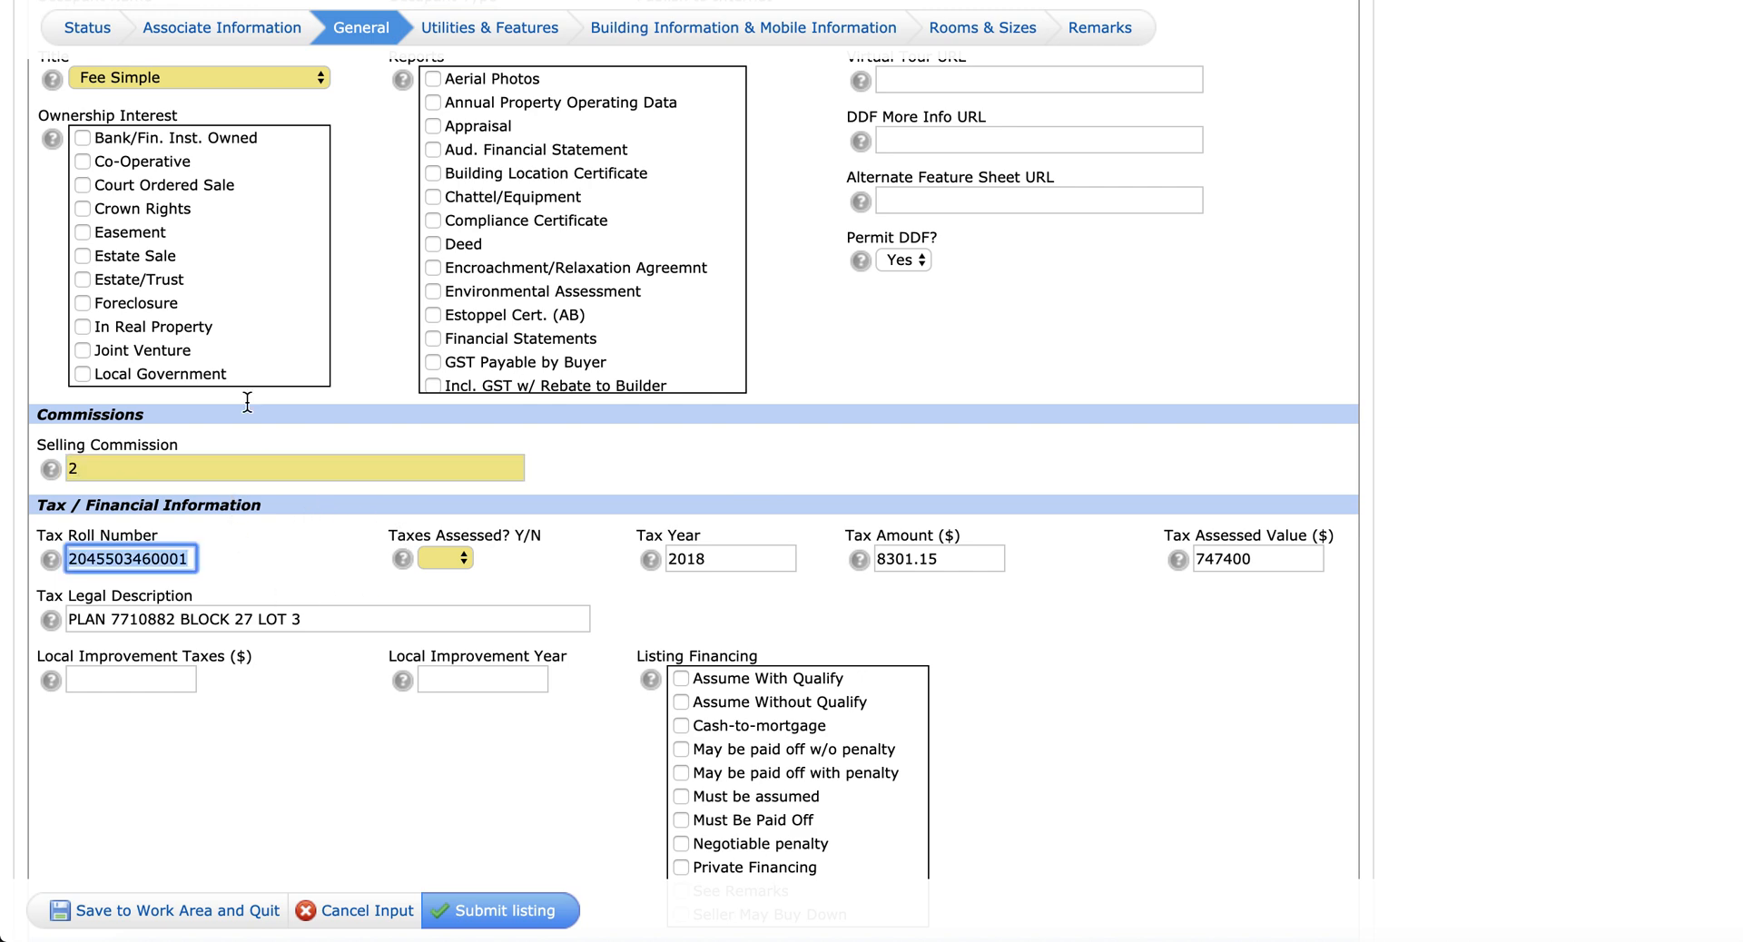
click(118, 466)
key(BackSpace)
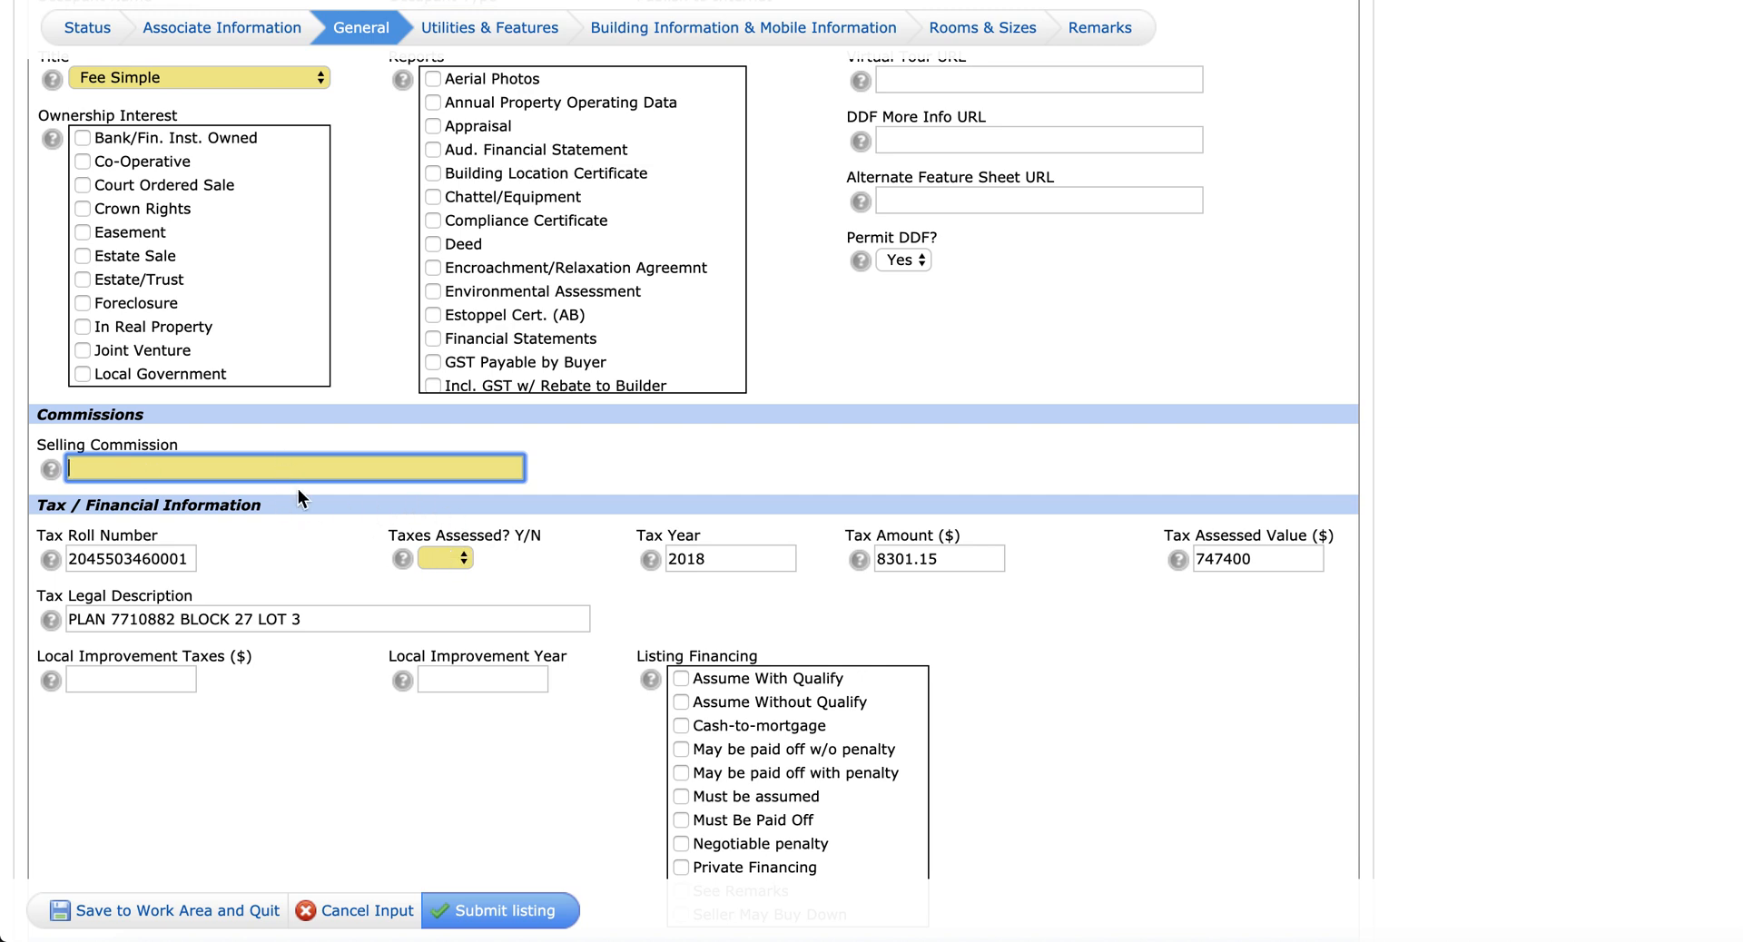
Step: Set Taxes Assessed to Yes and check tax amount 8301.15, assessed value 747400 and tax year
click(447, 557)
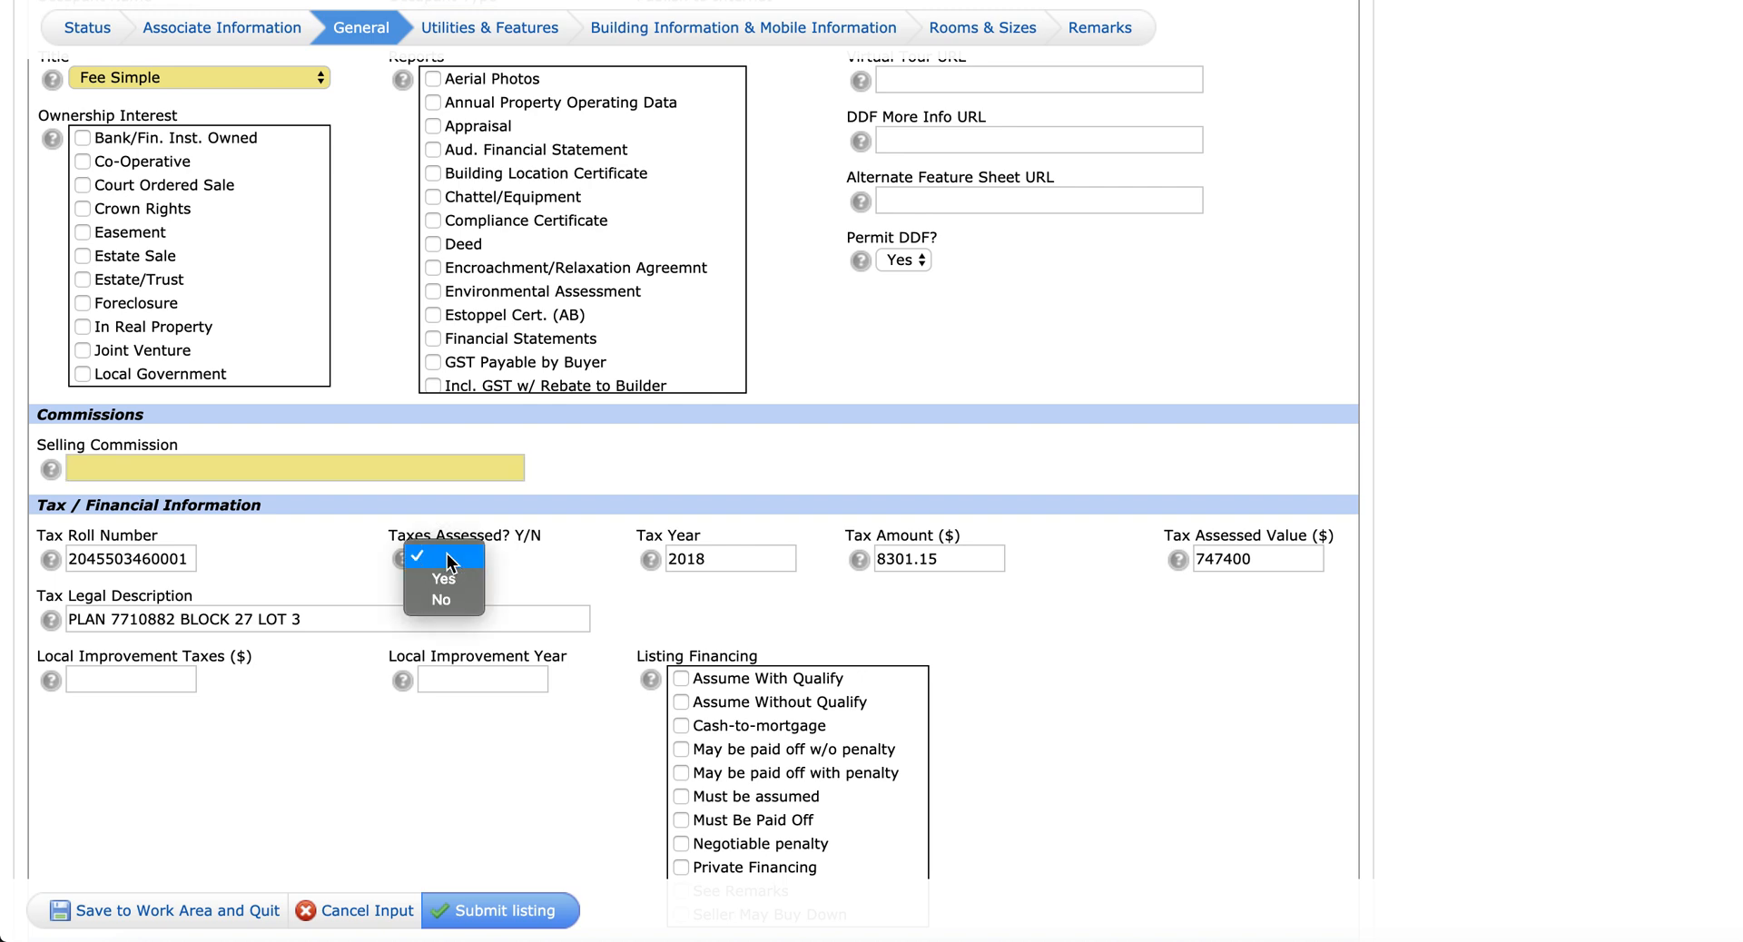
click(451, 575)
double_click(912, 559)
double_click(1221, 559)
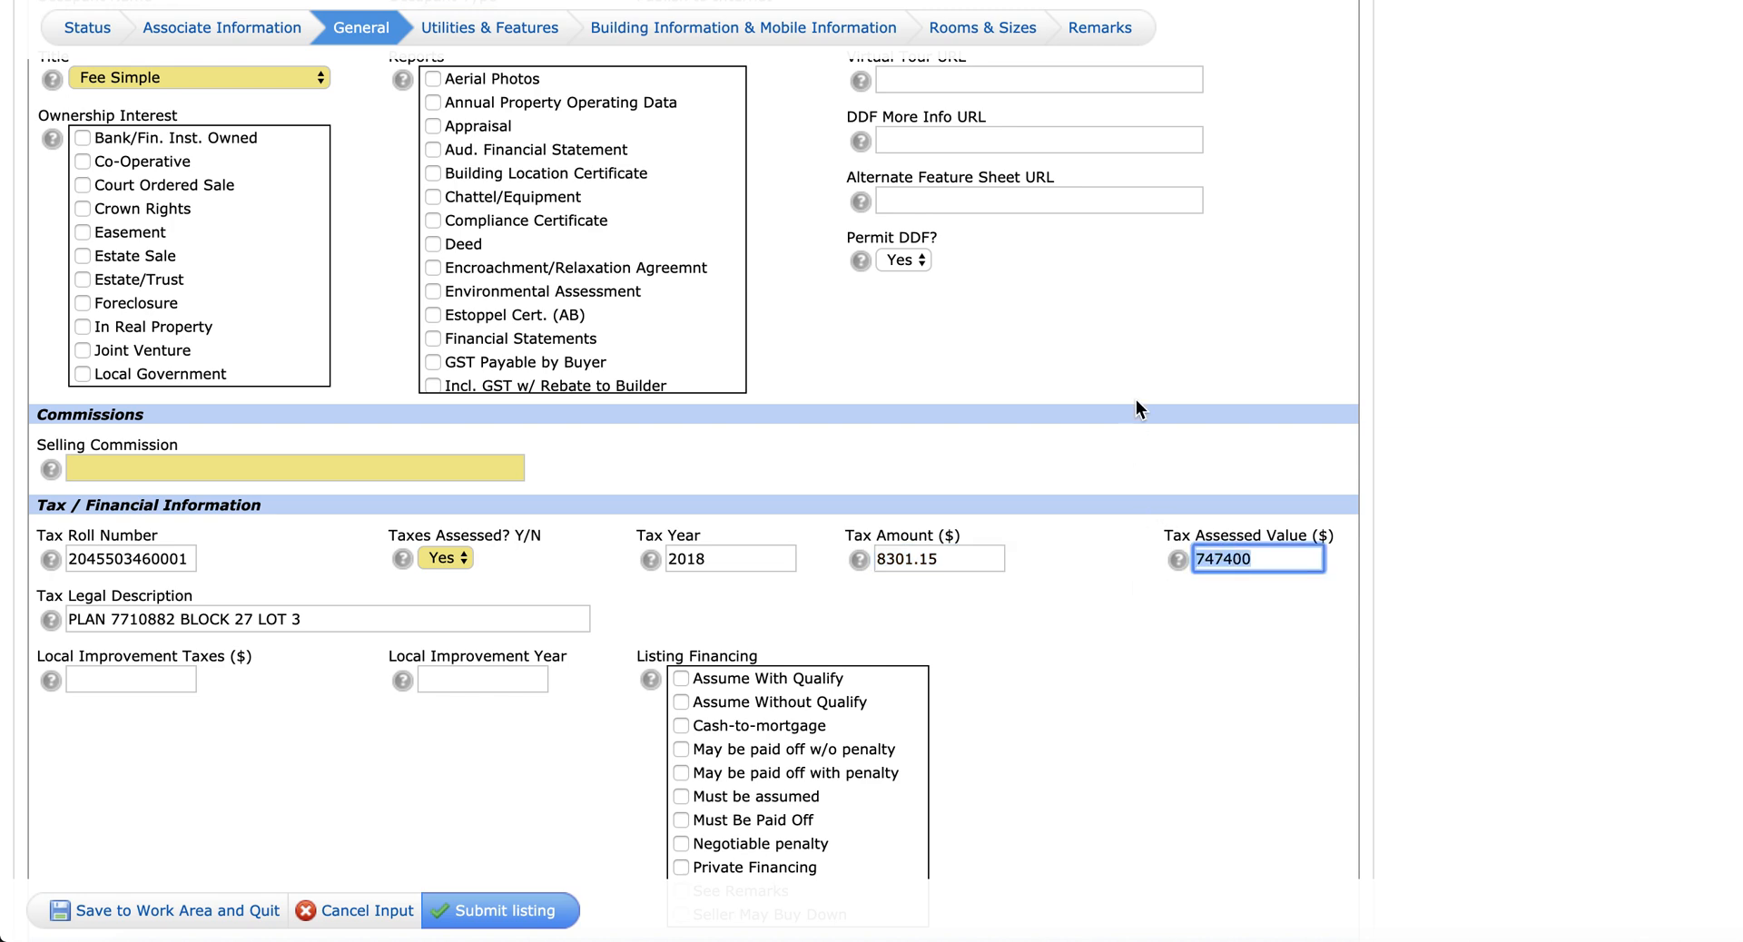
scroll(1136, 399, down, 5)
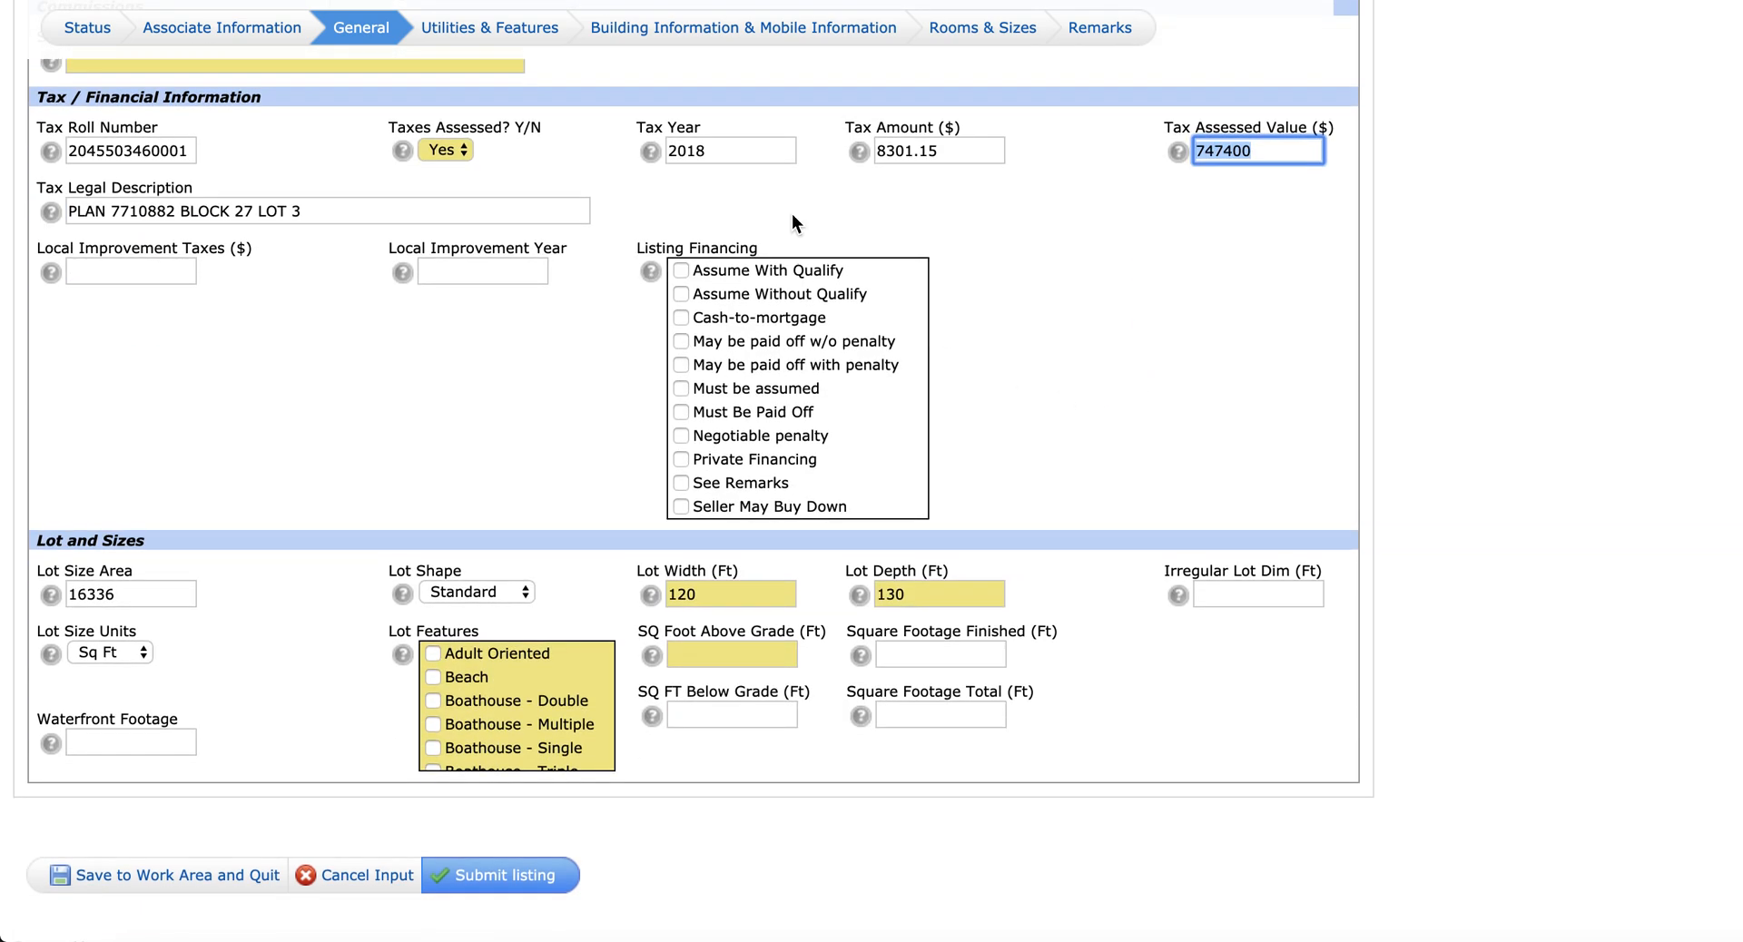
double_click(693, 152)
double_click(1269, 150)
Step: Enter 5033 in SQ Foot Above Grade and scroll through the Lot Features list
click(736, 653)
text(5033)
key(Tab)
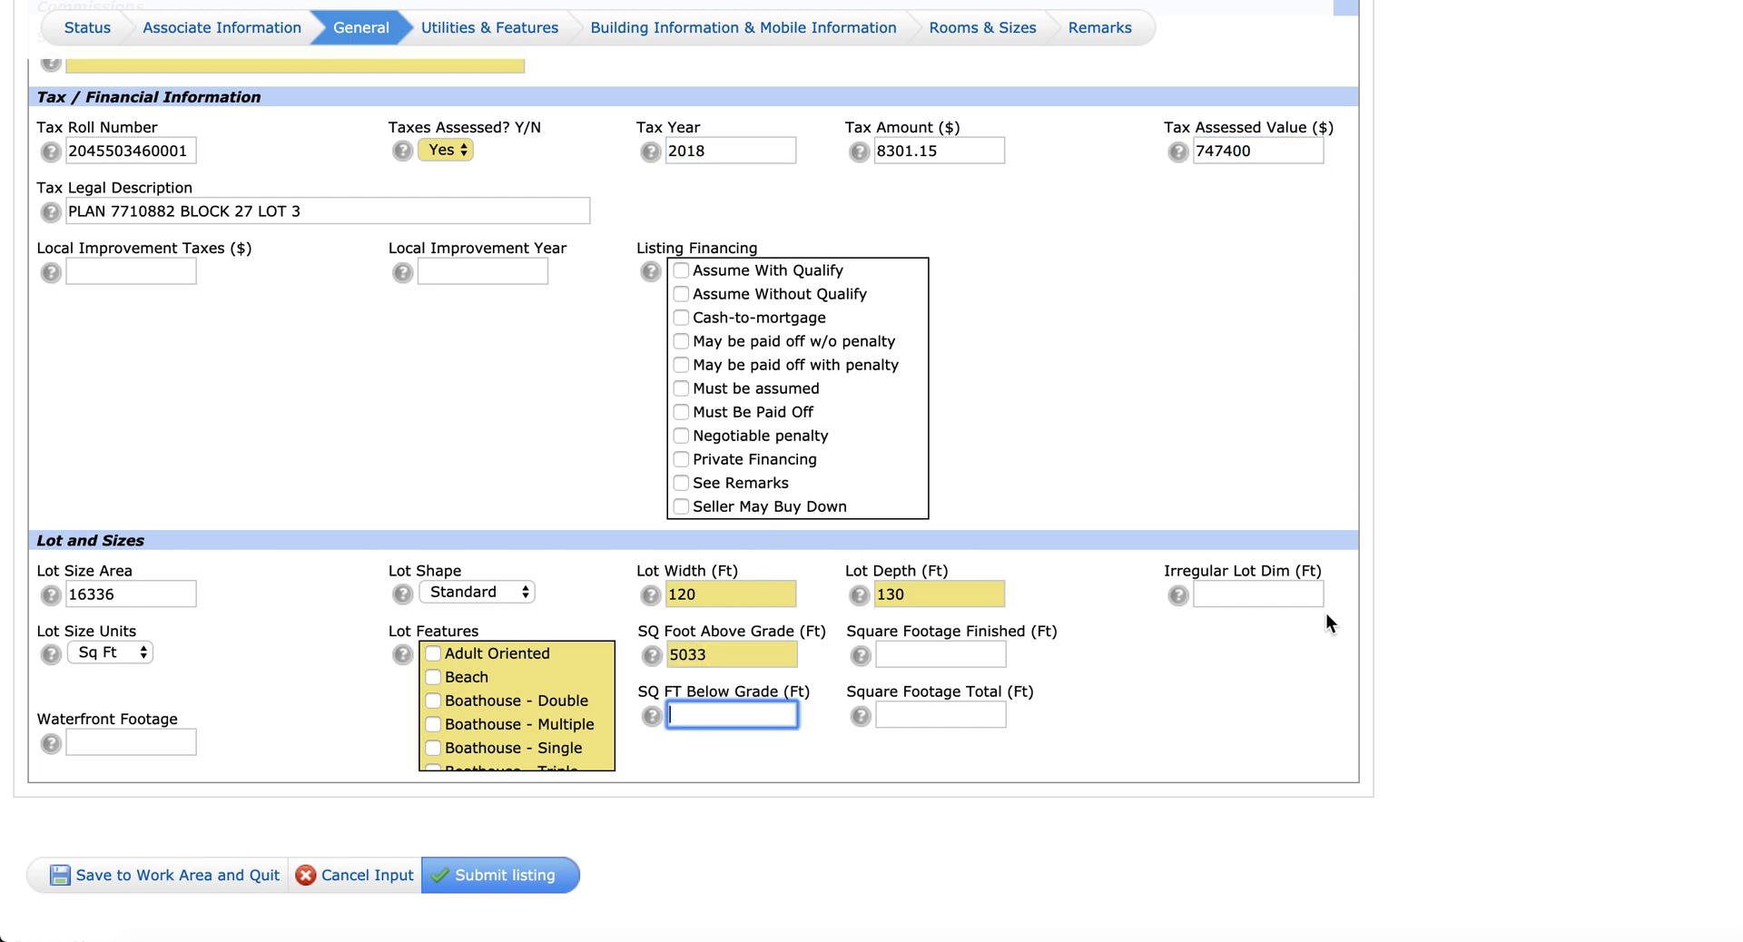
scroll(503, 661, down, 10)
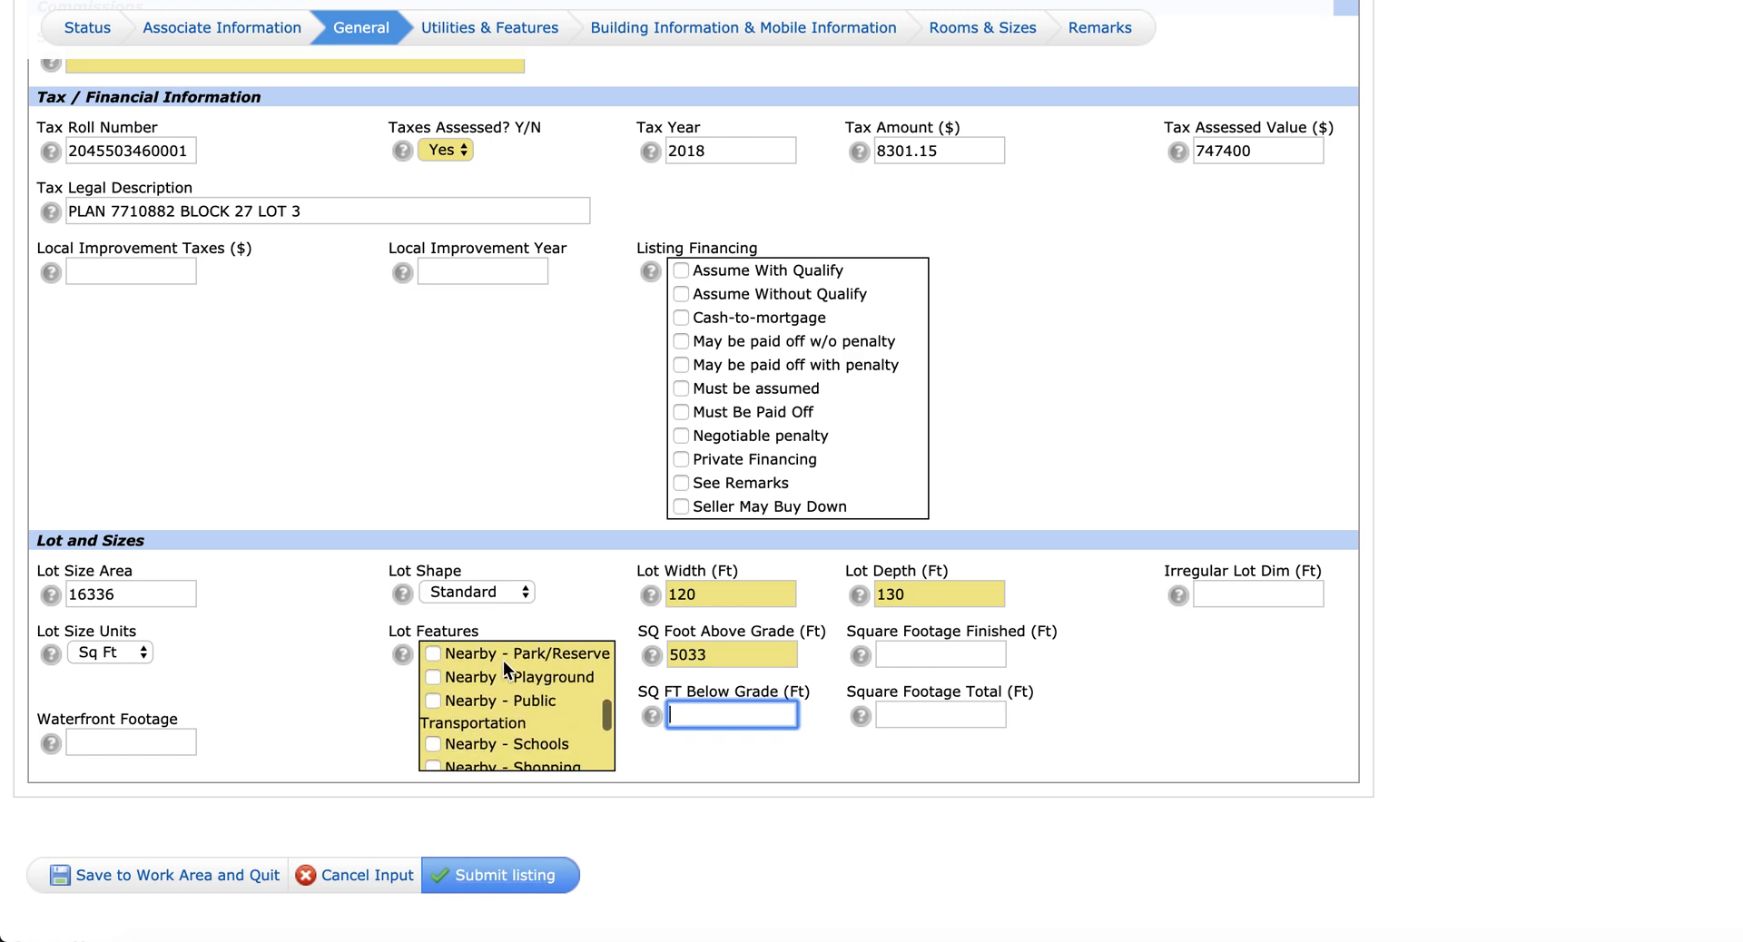
scroll(503, 661, up, 5)
scroll(500, 209, up, 4)
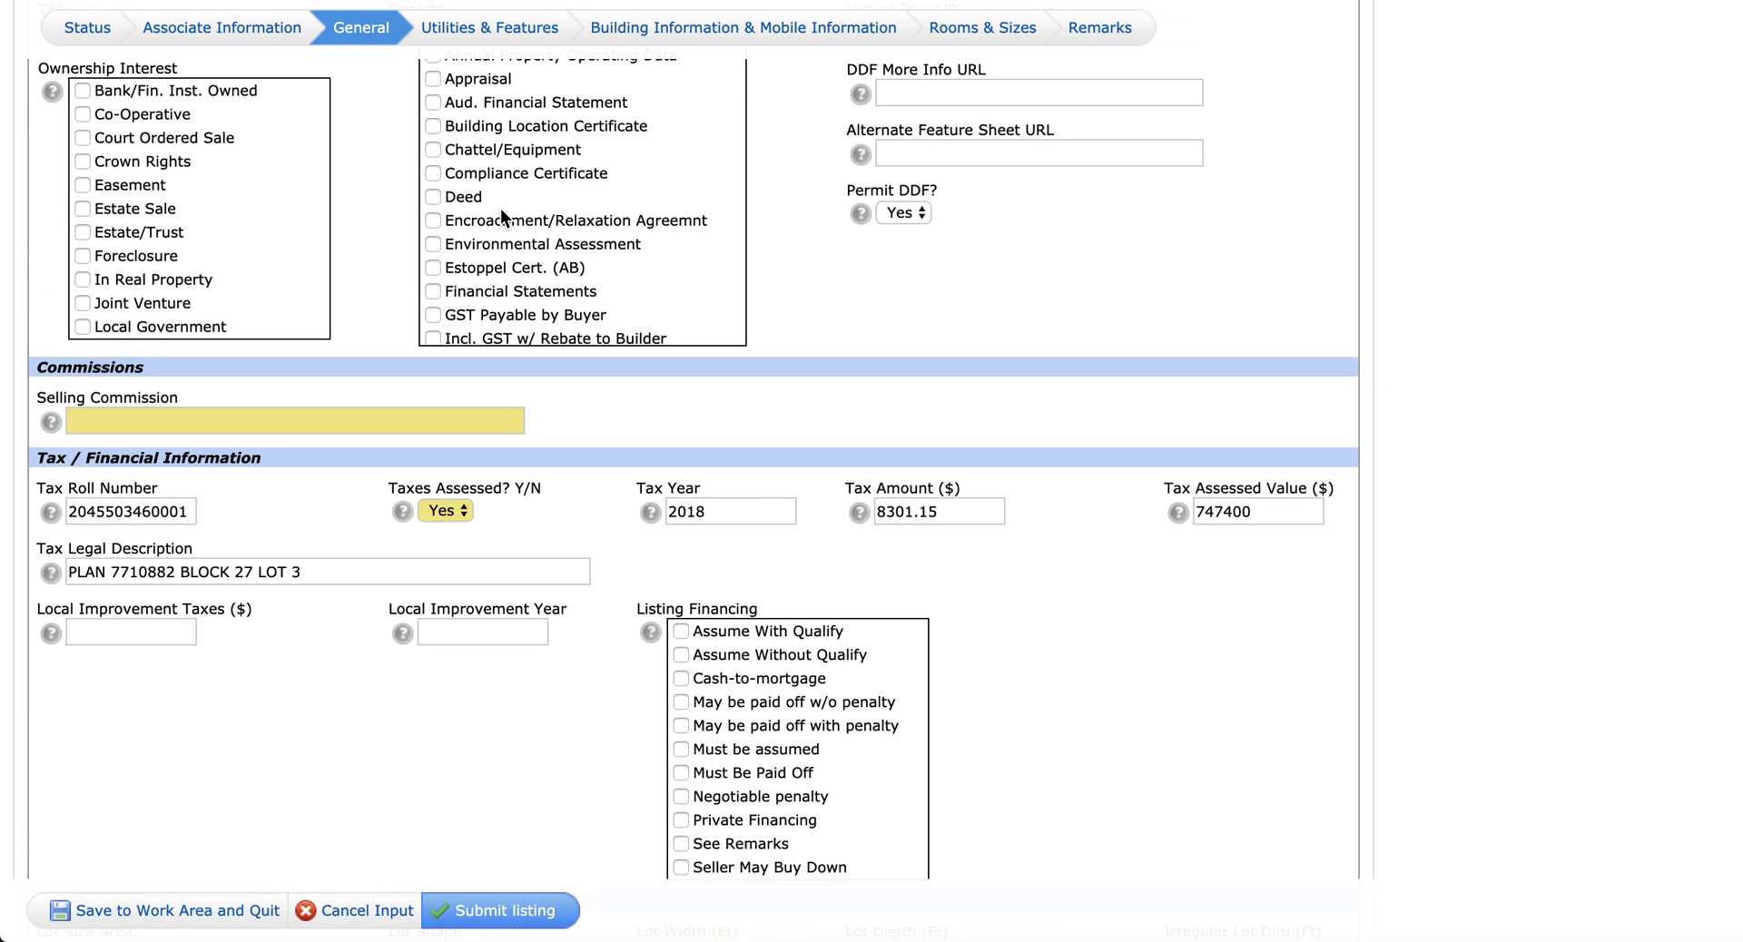
Step: In Utilities & Features, set Garage to Yes with dimensions 24x24
click(465, 32)
scroll(622, 377, down, 10)
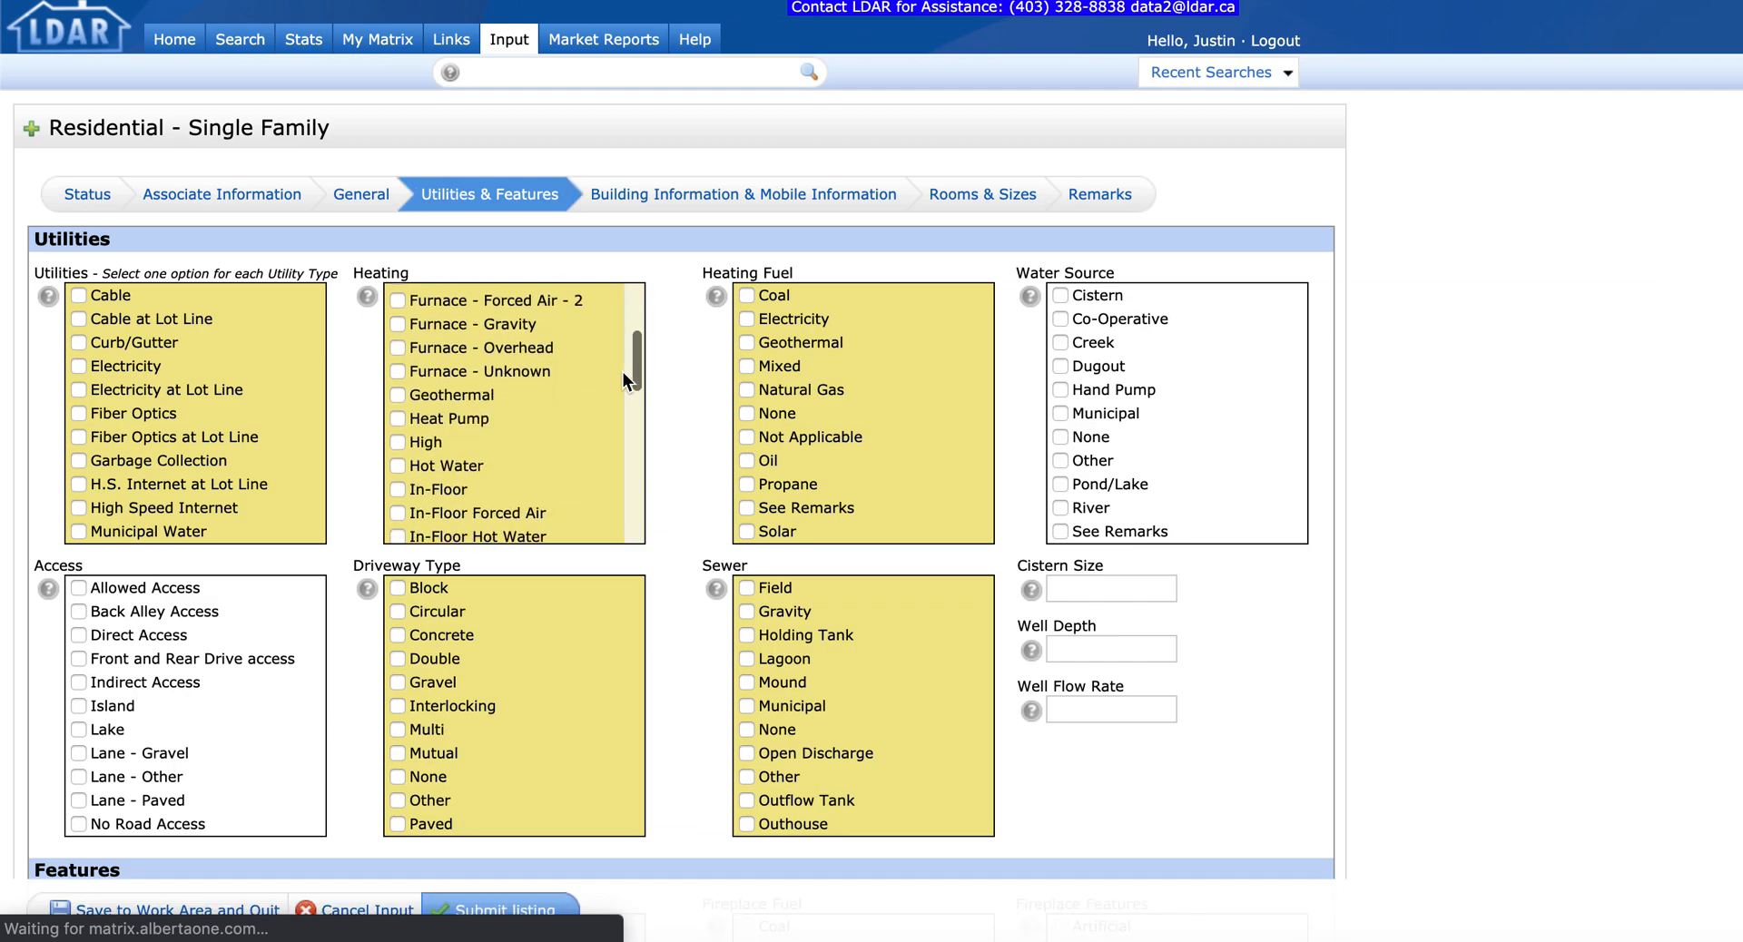
scroll(710, 449, down, 10)
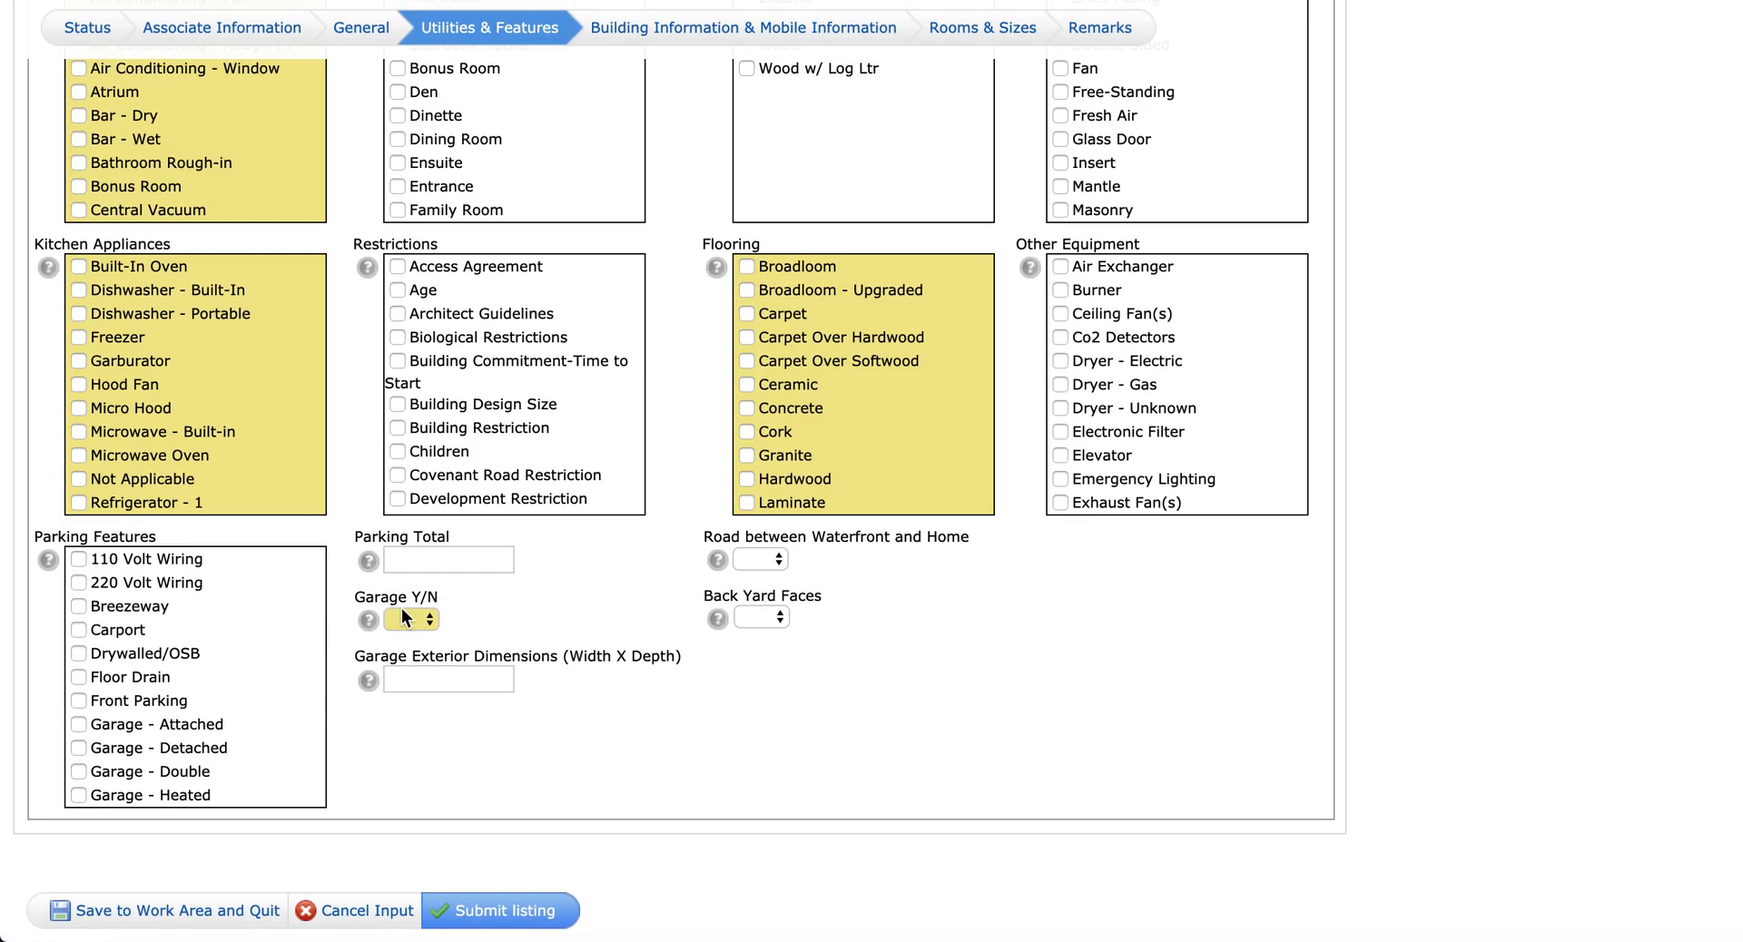
click(411, 620)
click(431, 638)
click(426, 680)
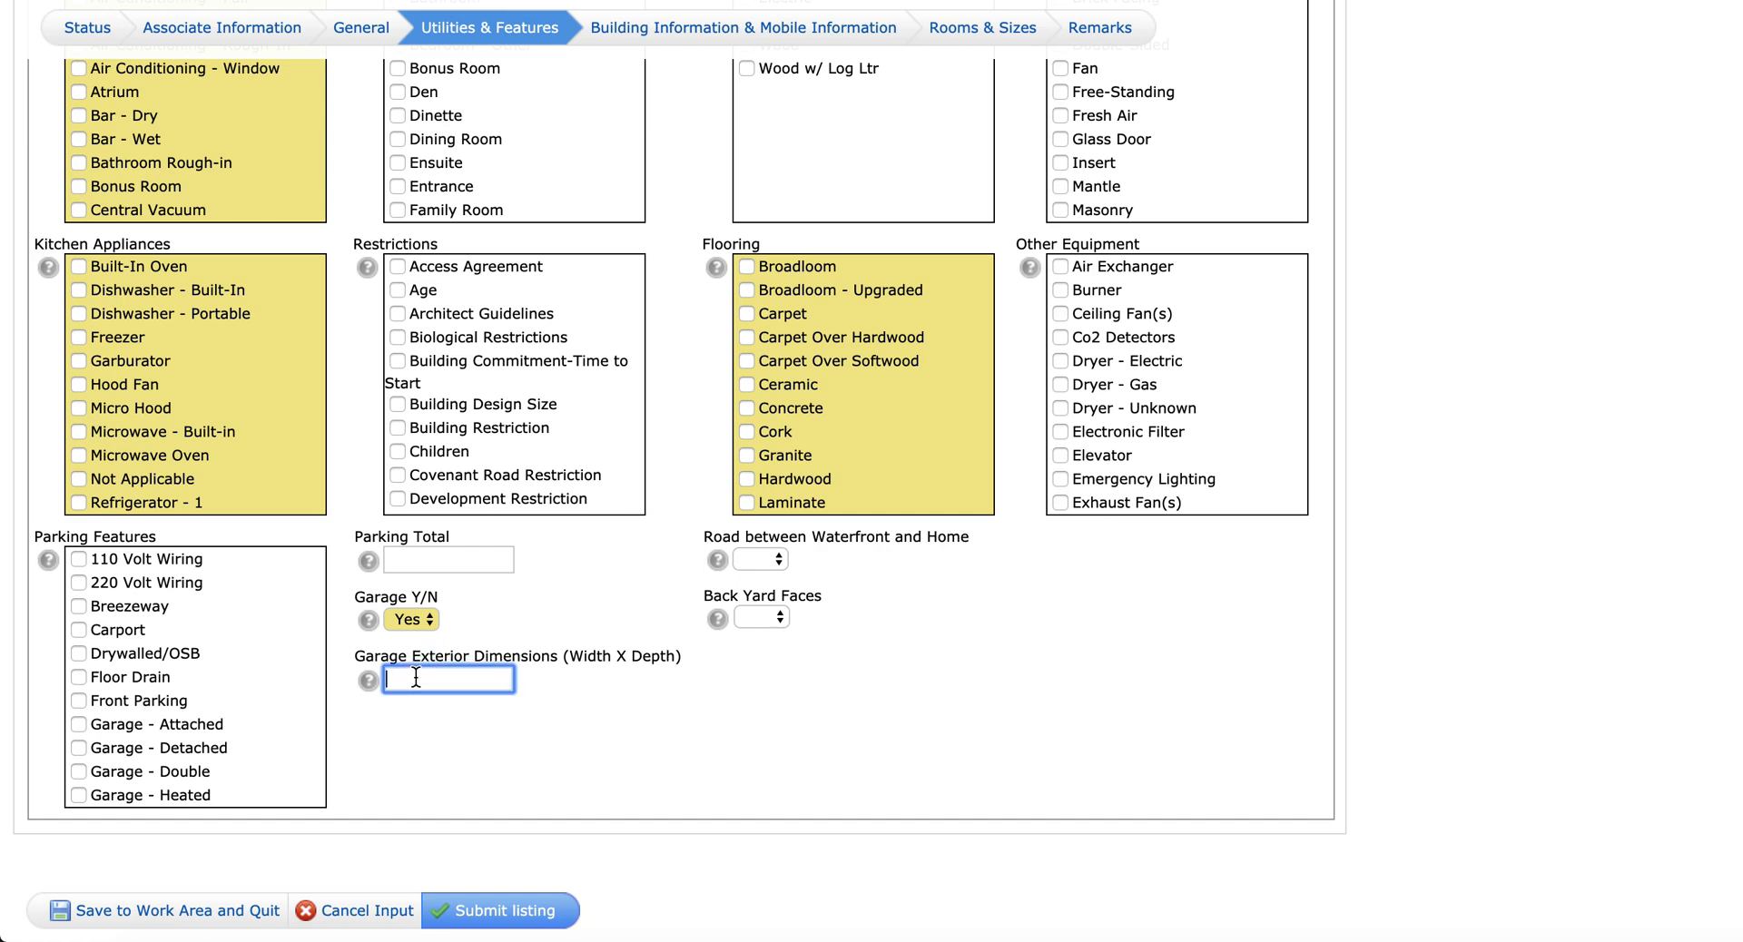
text(24x24)
Step: Check Garage - Attached, Double and Heated, then open Building Information
scroll(109, 635, down, 2)
click(127, 636)
click(134, 679)
click(133, 702)
scroll(134, 705, down, 2)
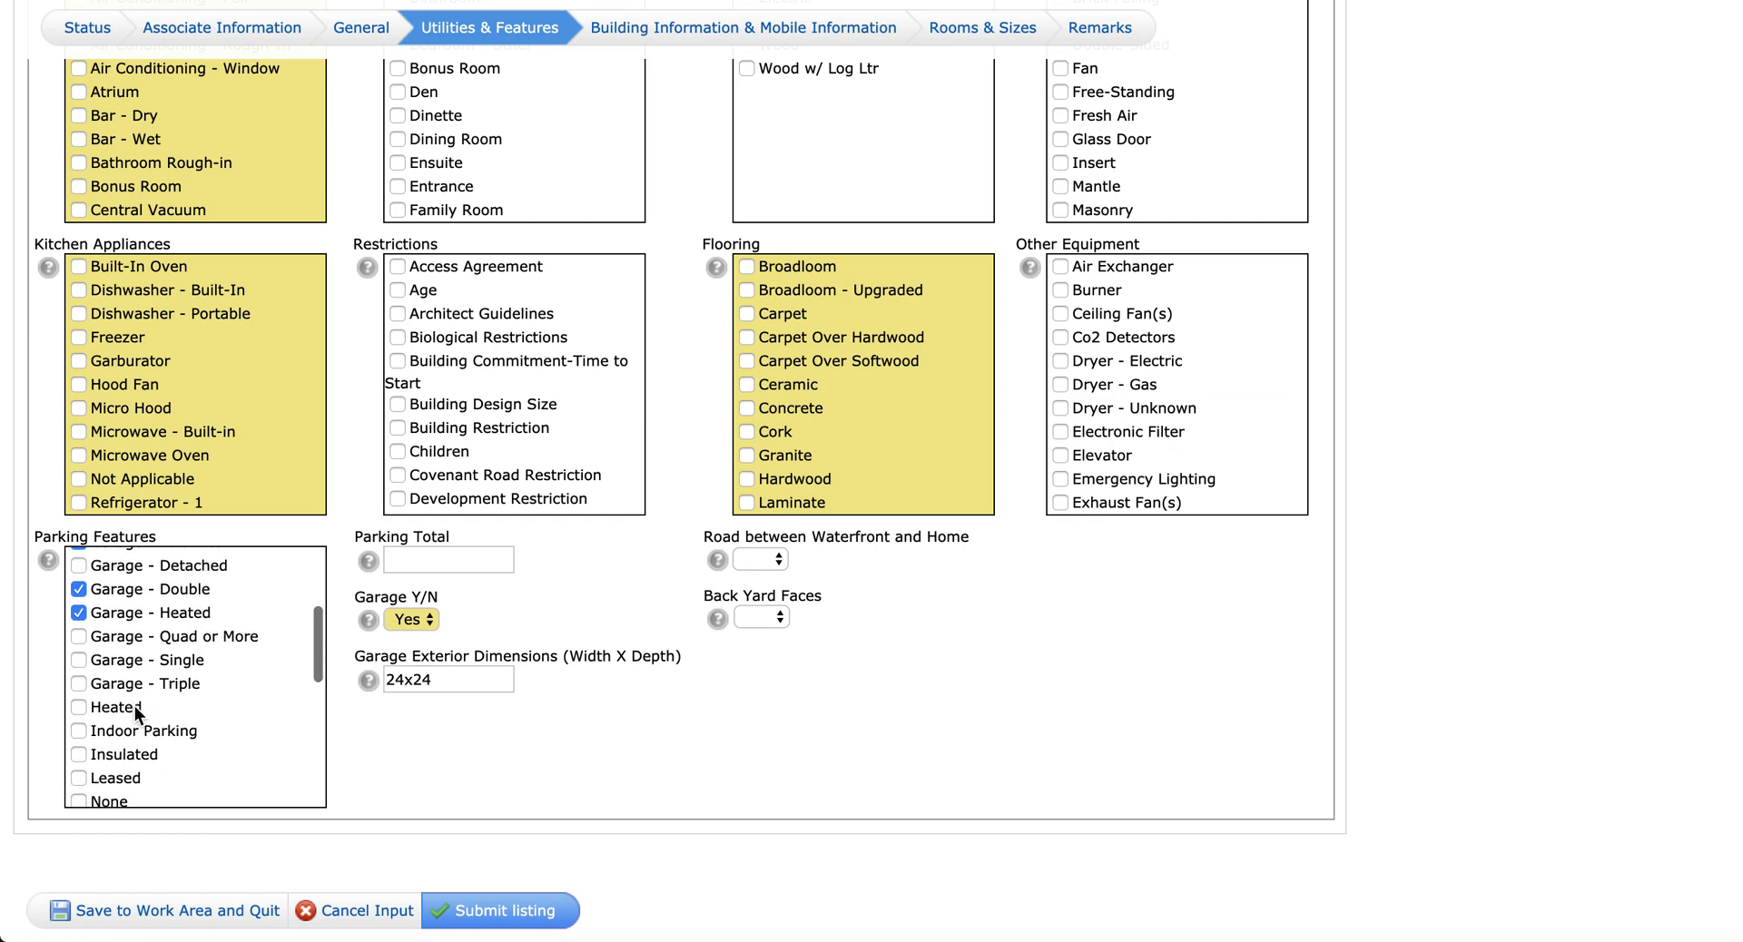
scroll(667, 153, up, 2)
click(798, 27)
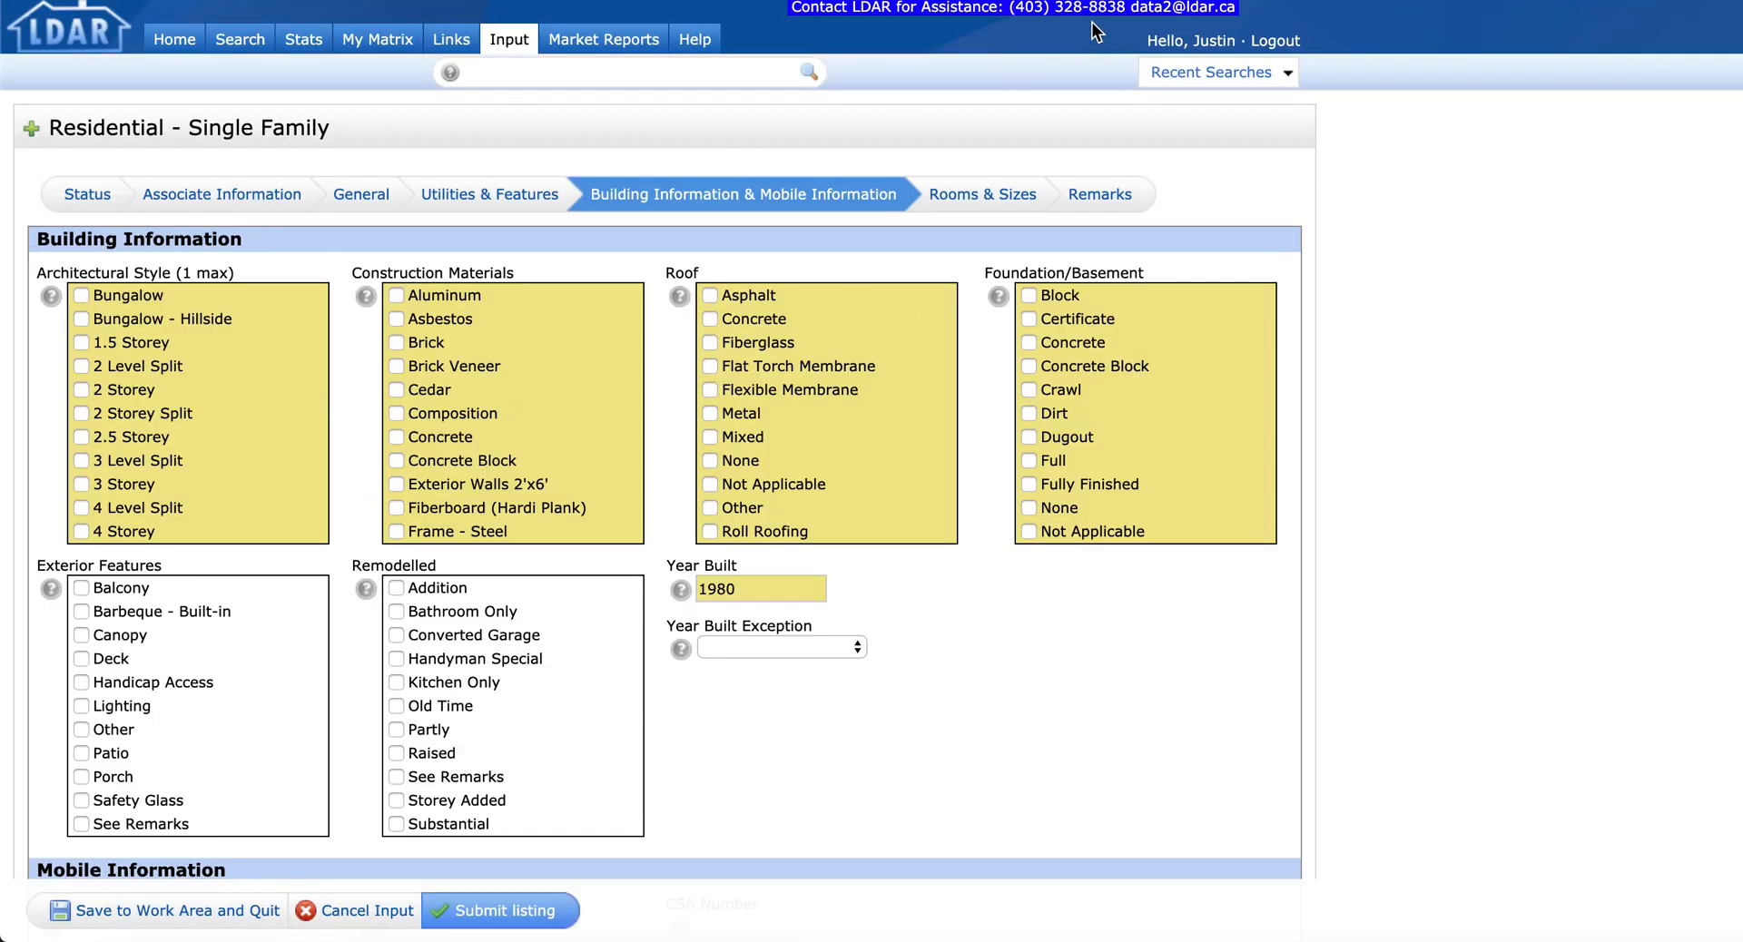
Step: Add two extra blank room rows in Rooms & Sizes
click(991, 191)
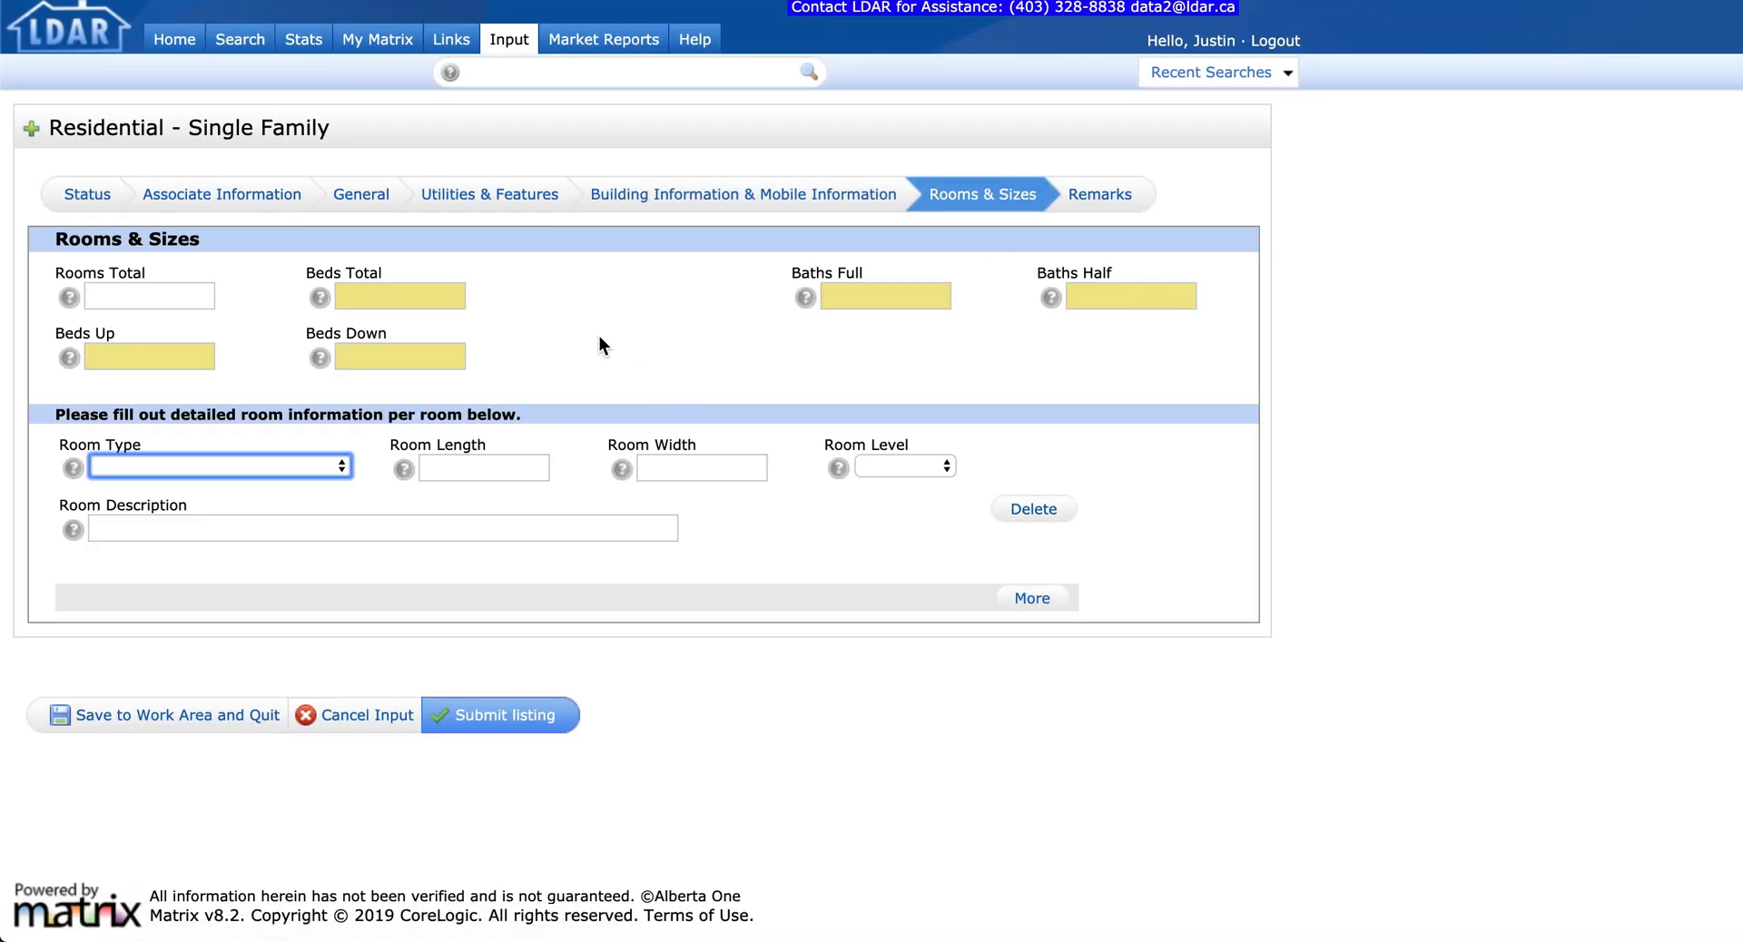
click(1032, 597)
click(1032, 701)
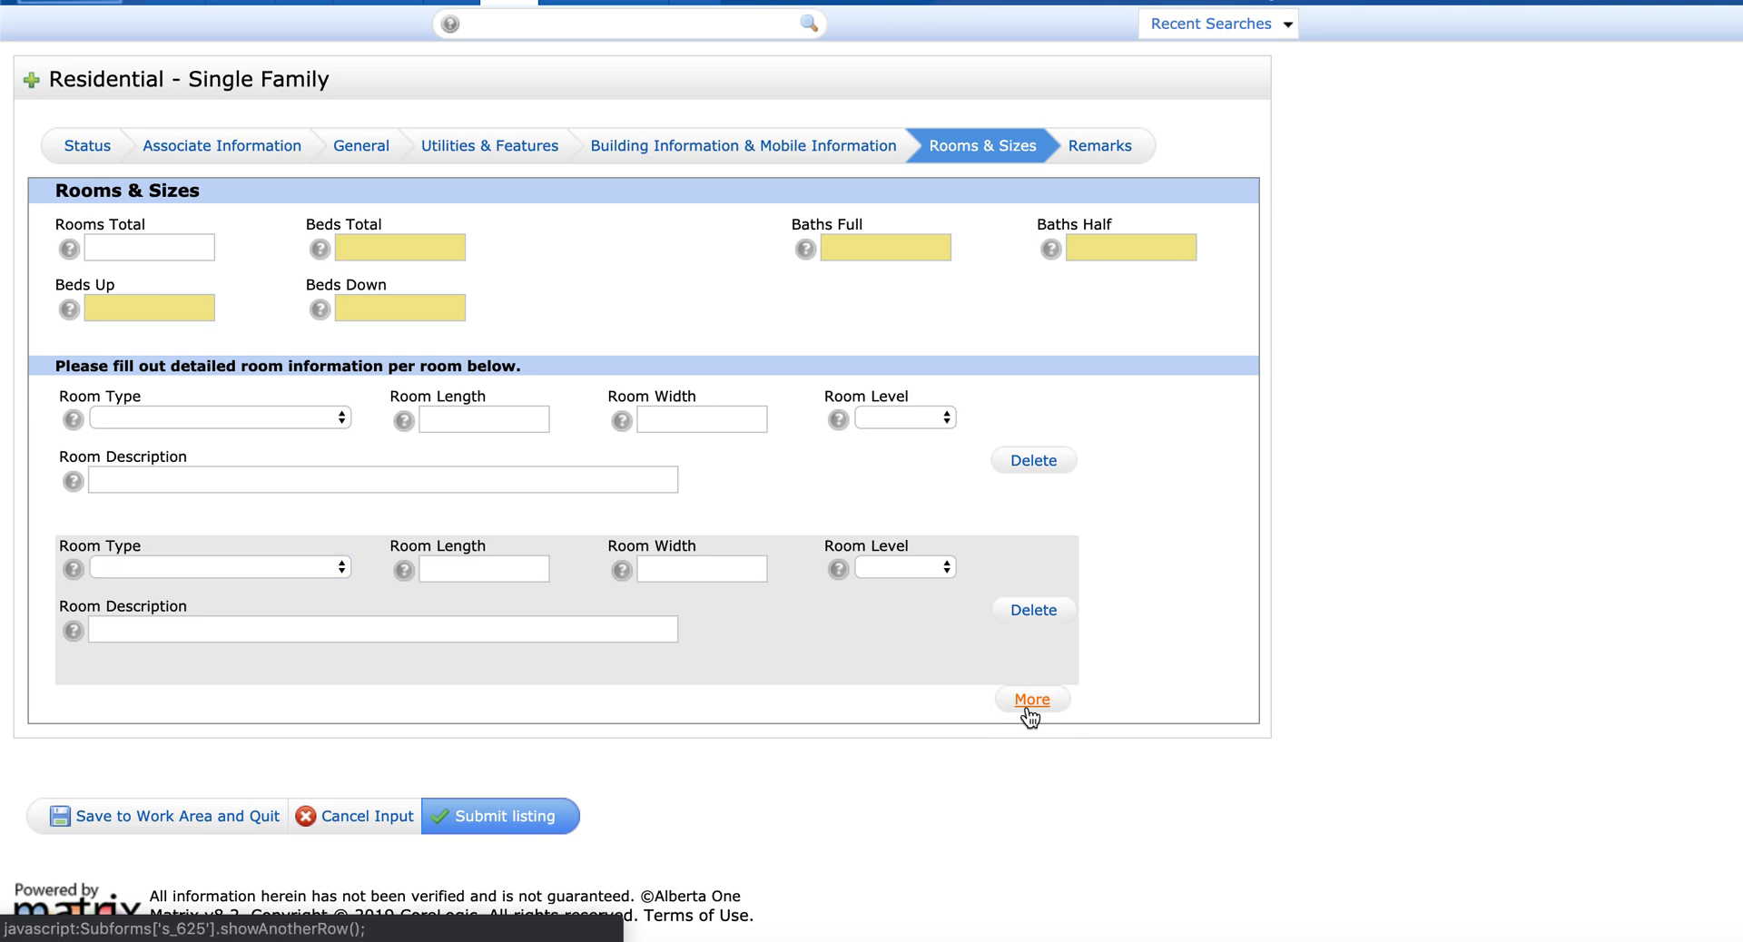
Step: Leave the Inclusions, Exclusions, Directions, Public Remarks and Showing Instructions boxes empty and return to Status
click(1101, 156)
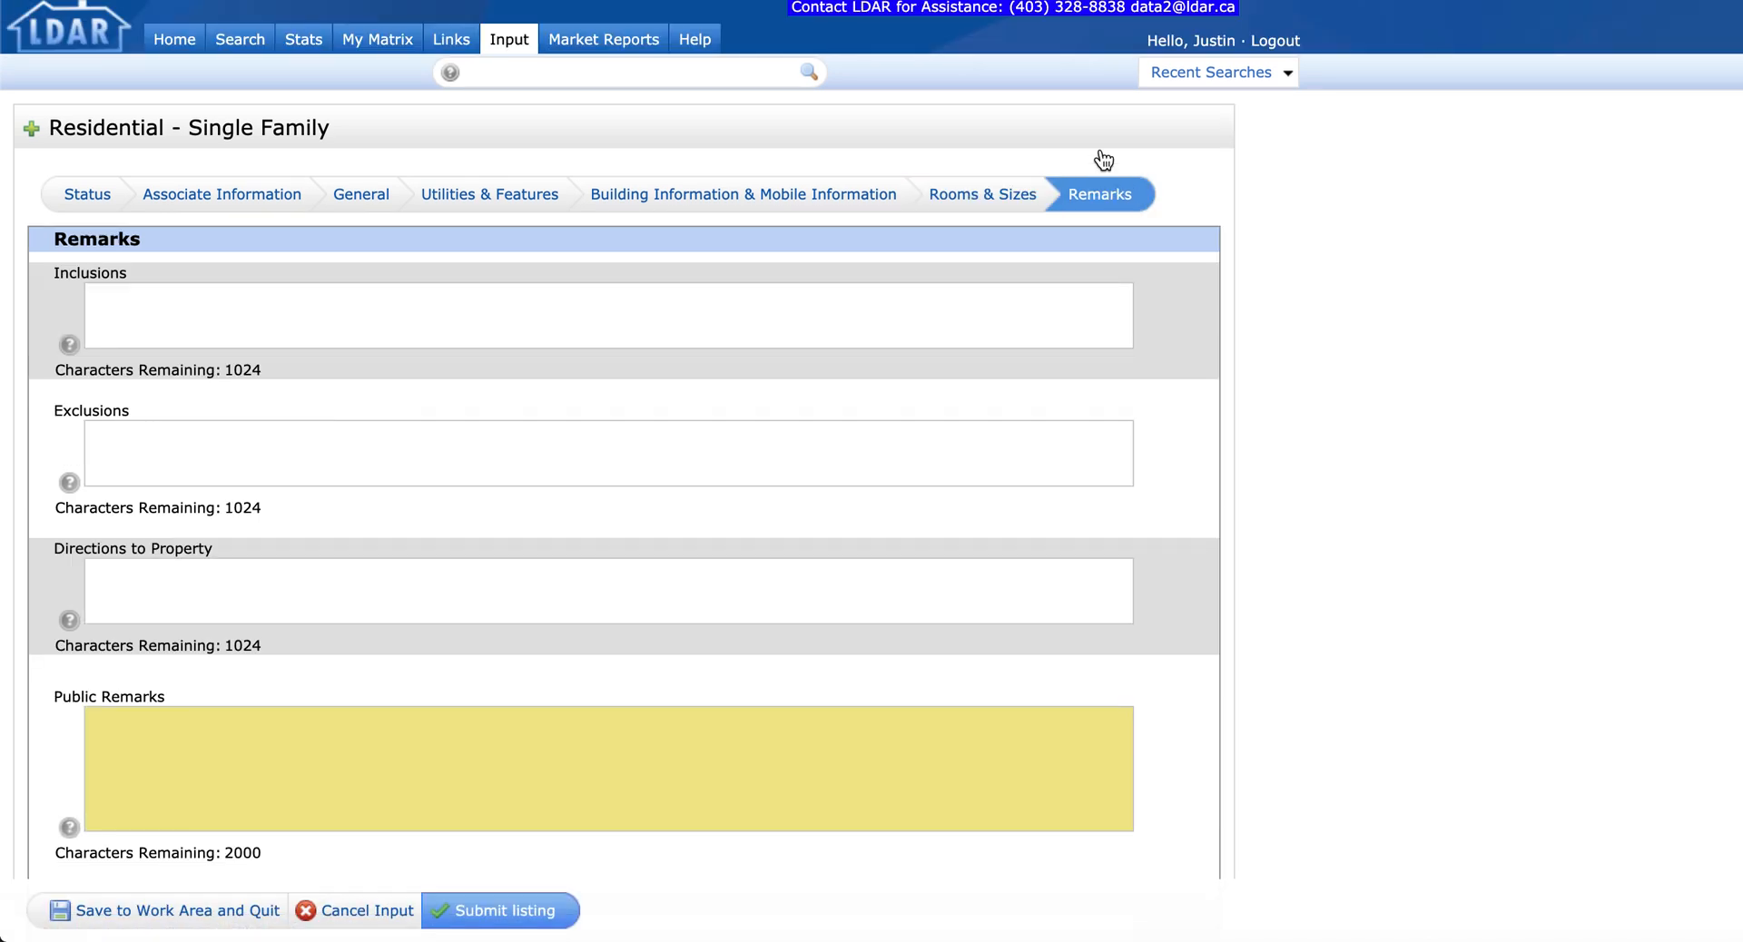
click(201, 297)
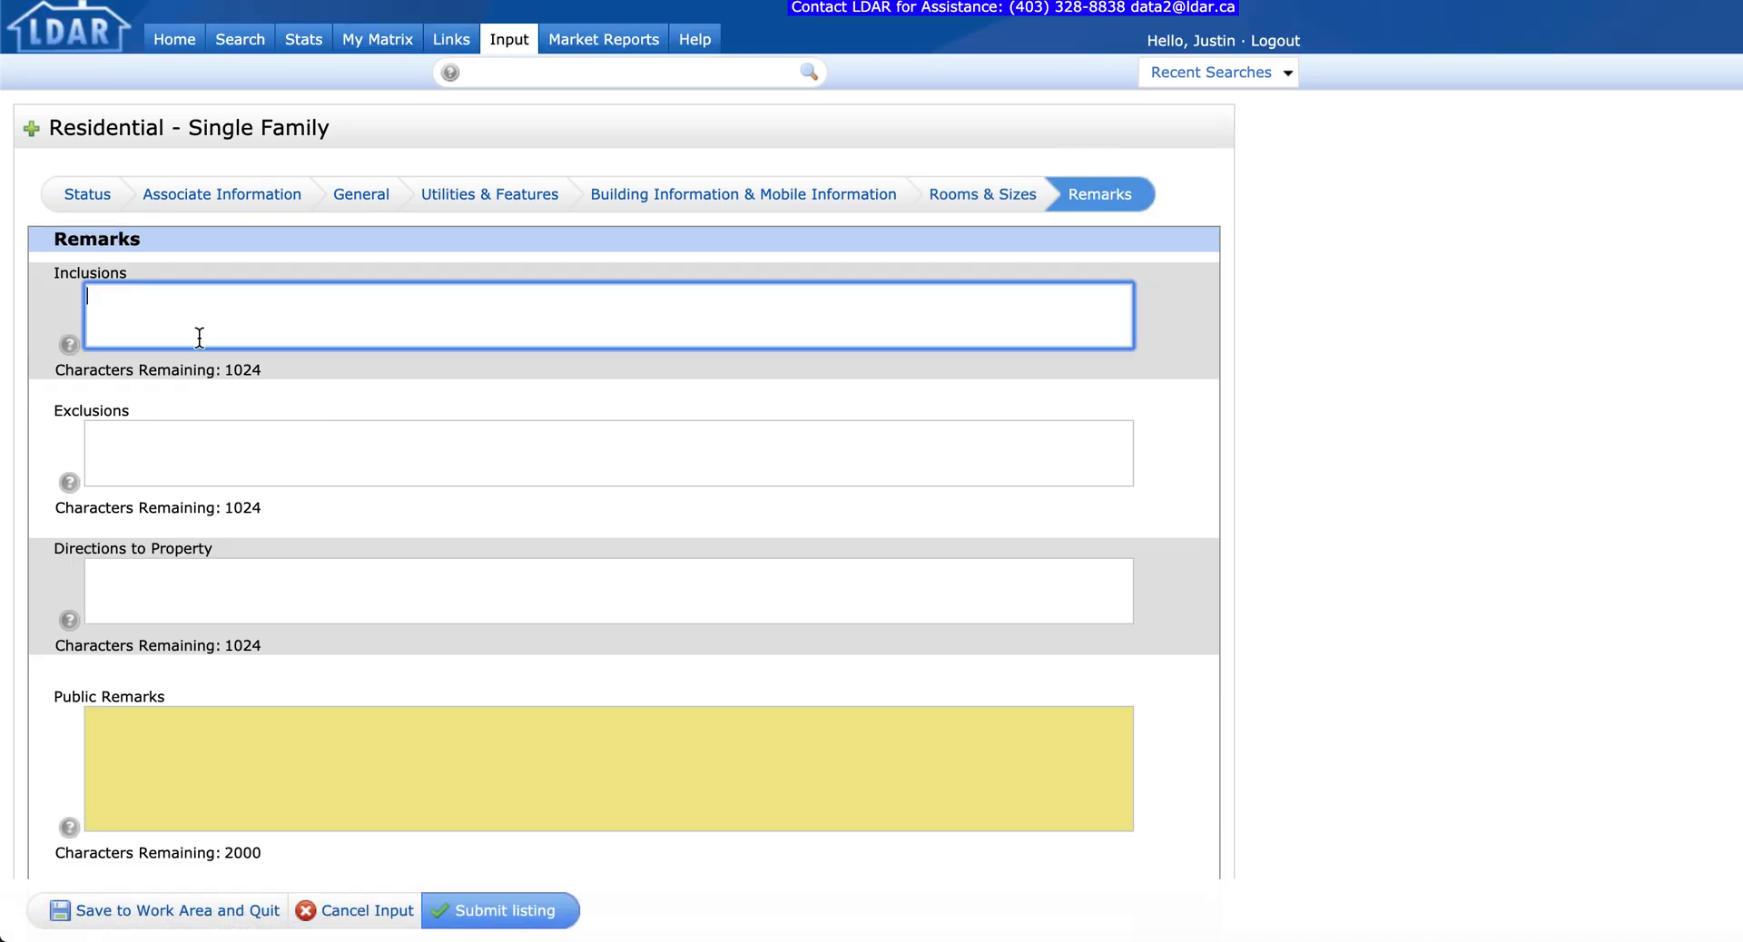
click(205, 448)
click(191, 620)
scroll(206, 728, down, 5)
click(192, 449)
click(192, 541)
scroll(199, 715, down, 3)
click(183, 623)
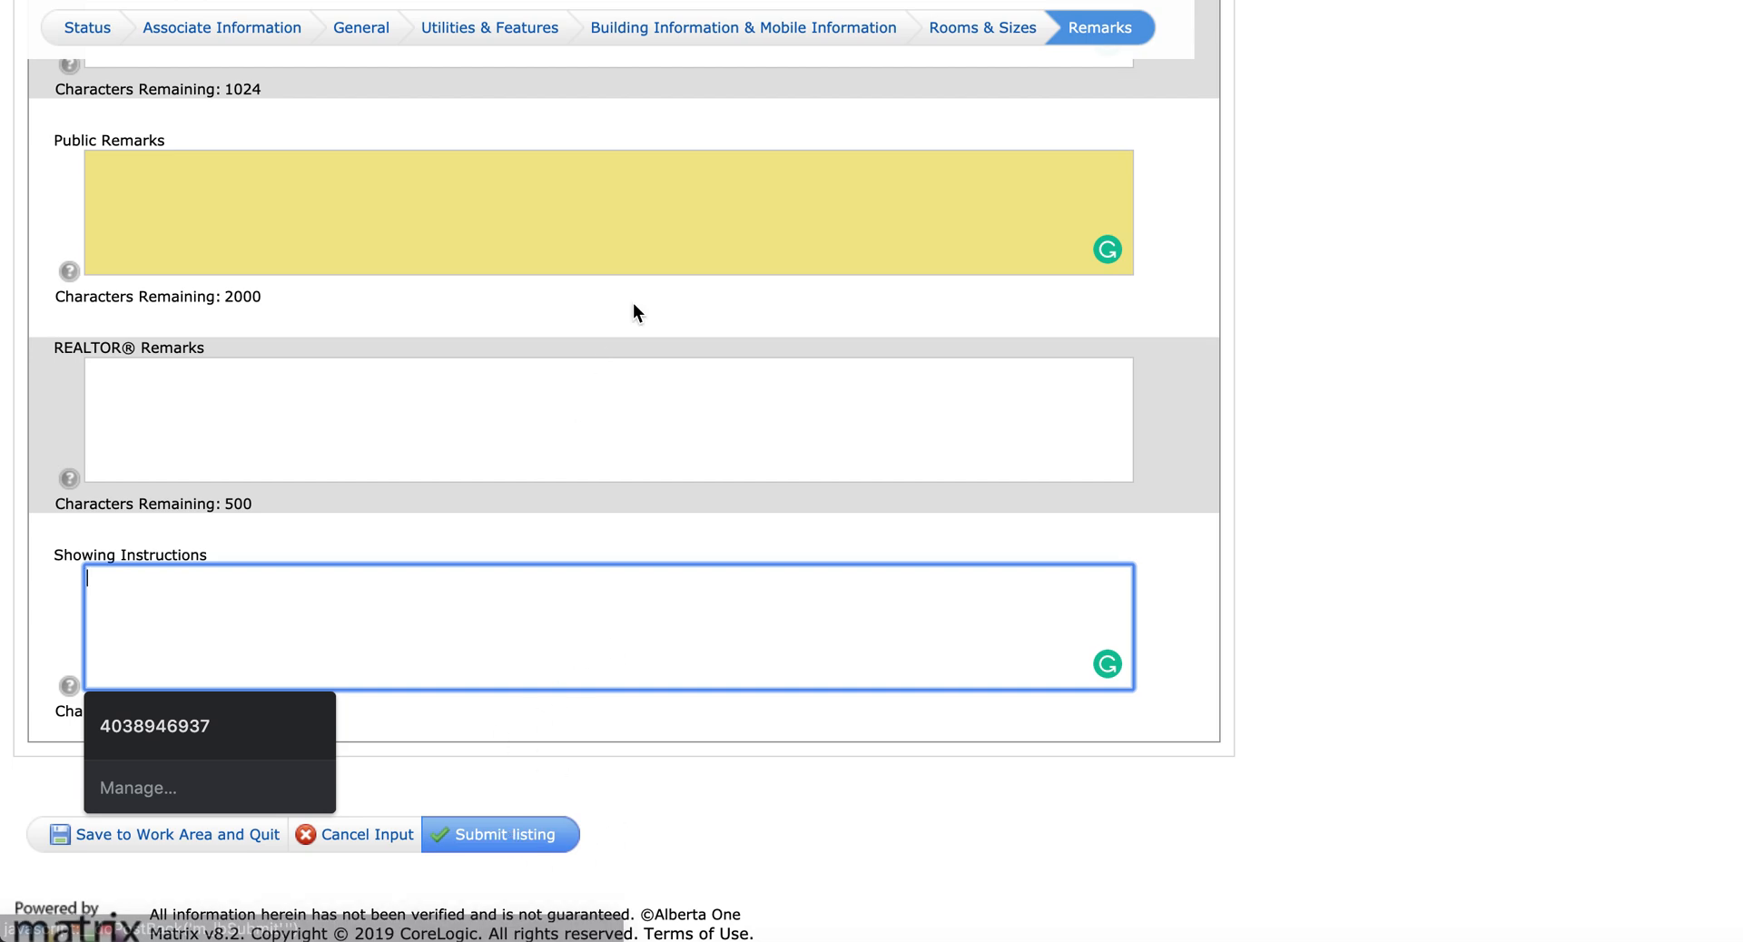
scroll(588, 540, up, 6)
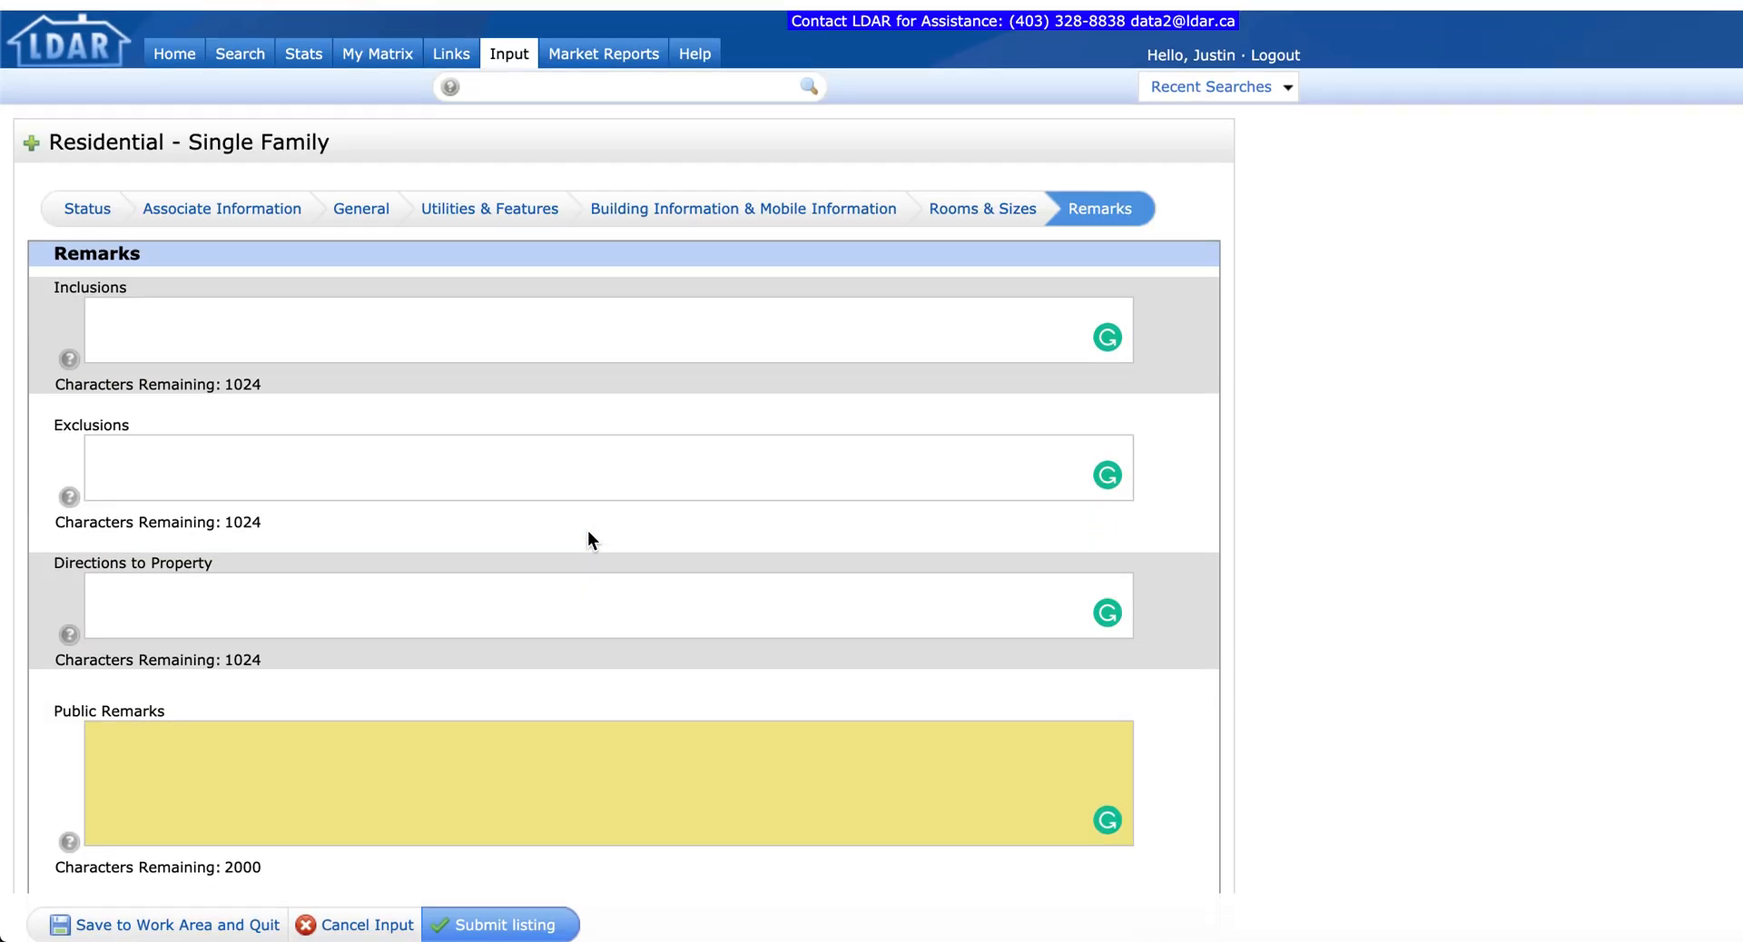
click(82, 196)
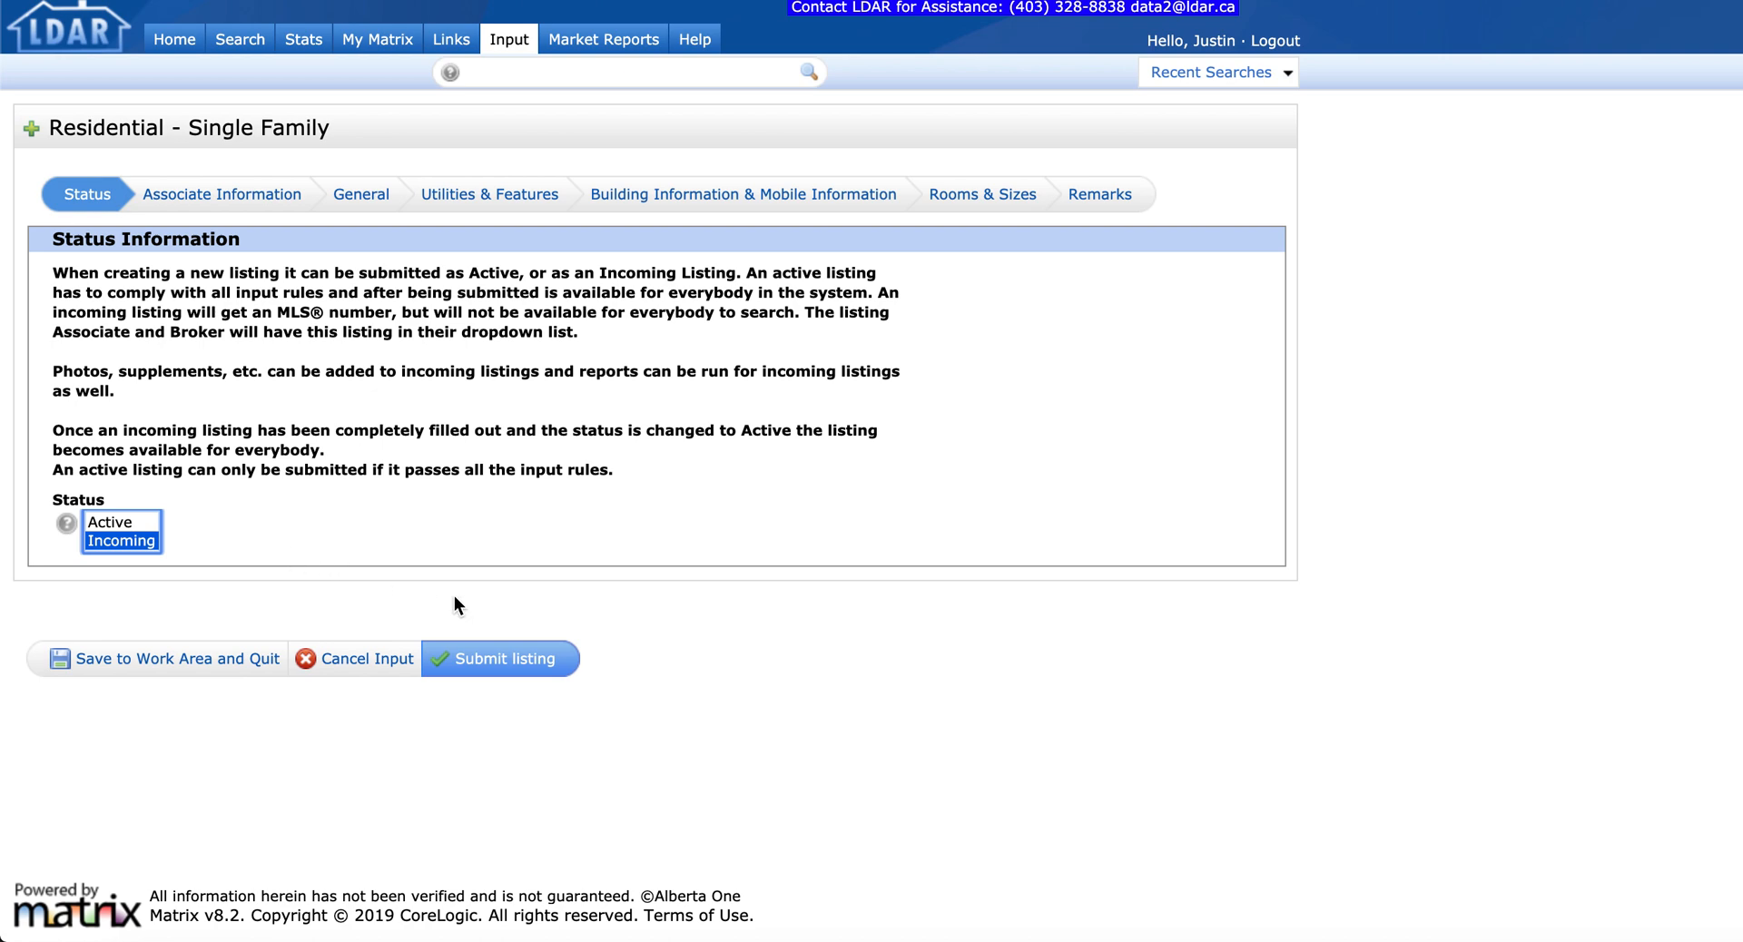
Step: Add the missing space to the flagged Postal Code on the General tab and resubmit the listing
click(500, 665)
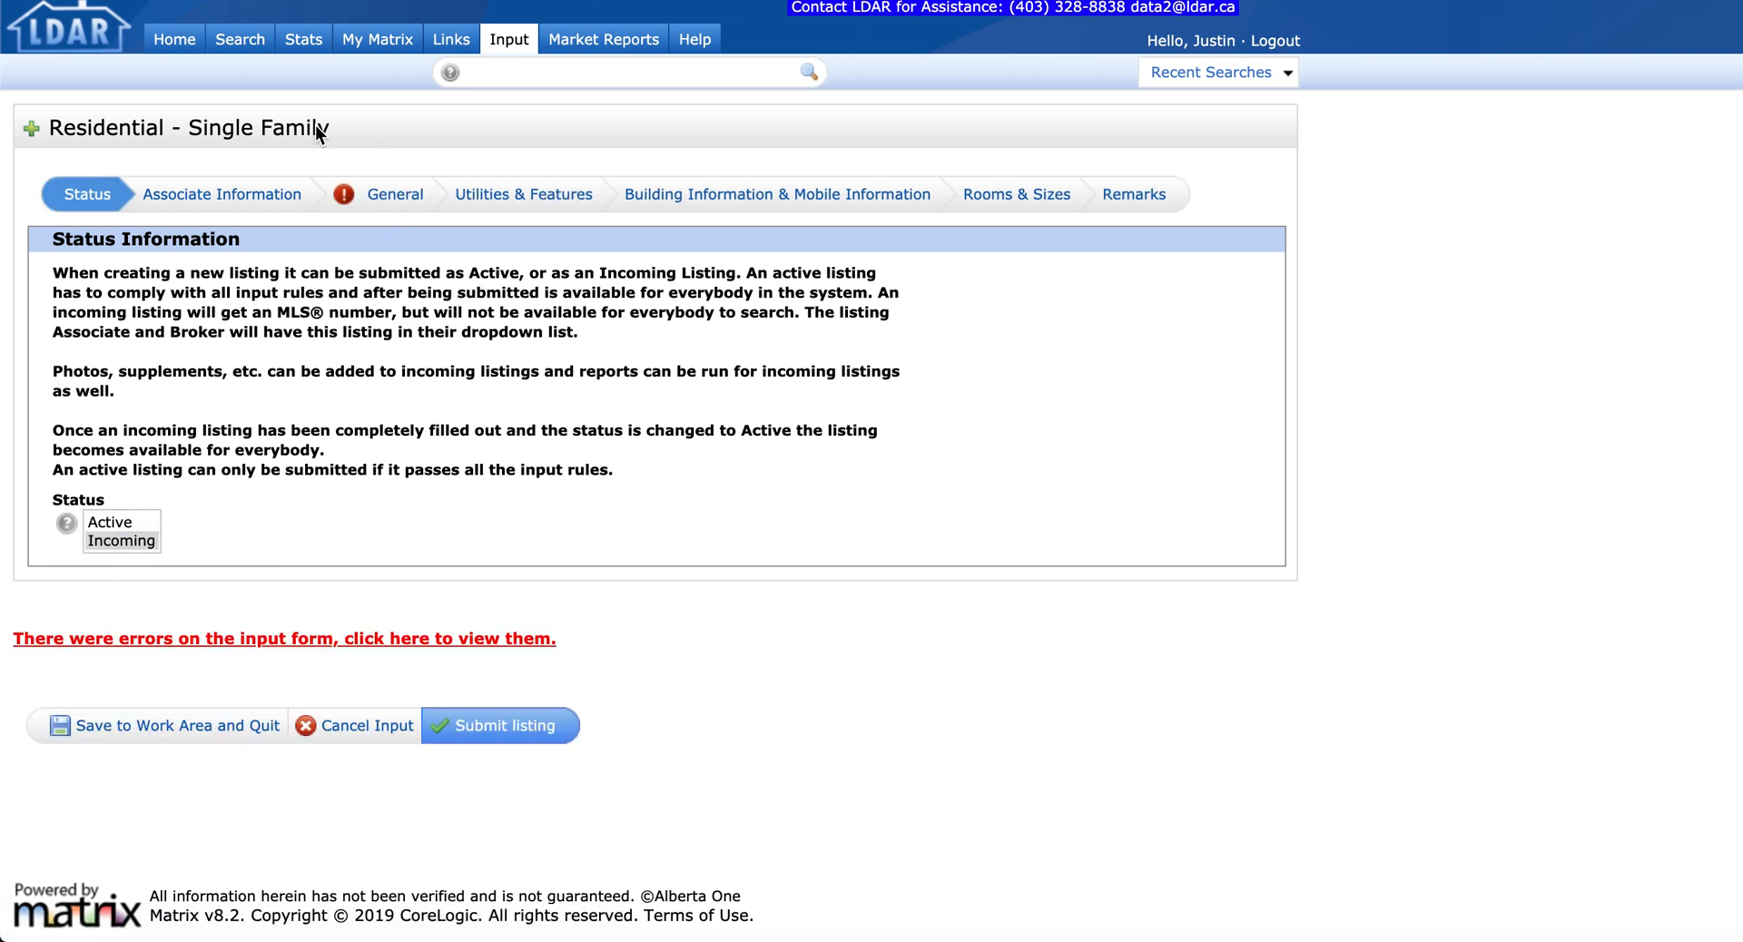
click(393, 201)
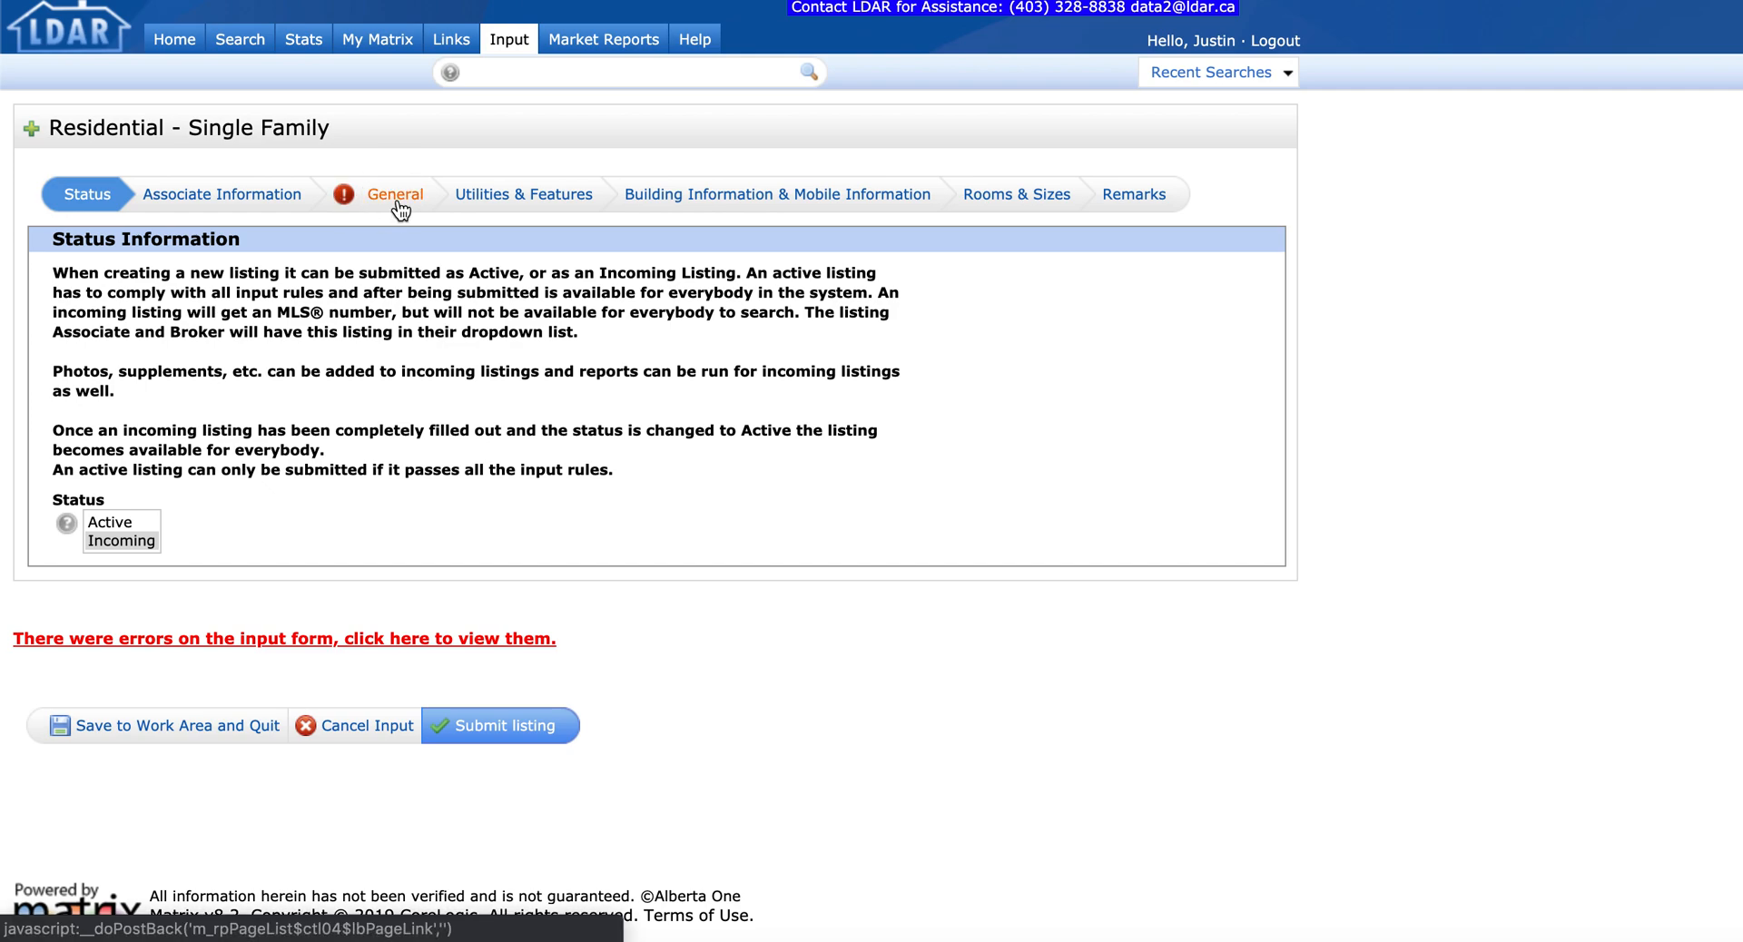
scroll(631, 367, down, 5)
scroll(632, 367, up, 3)
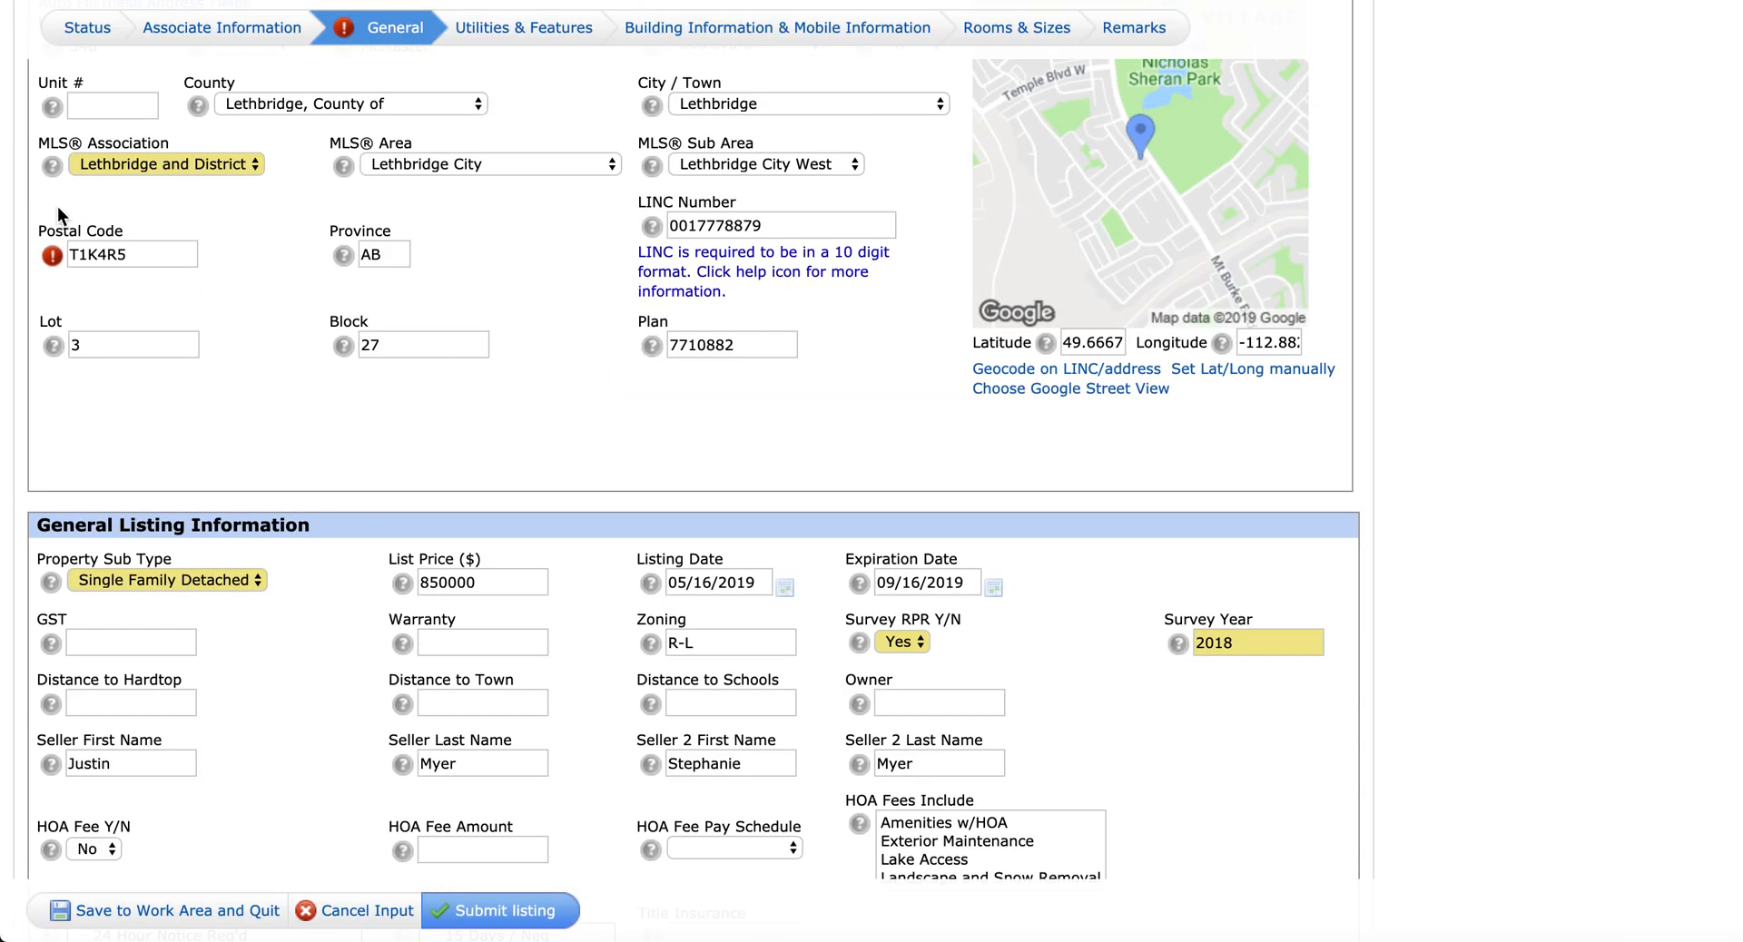
click(98, 253)
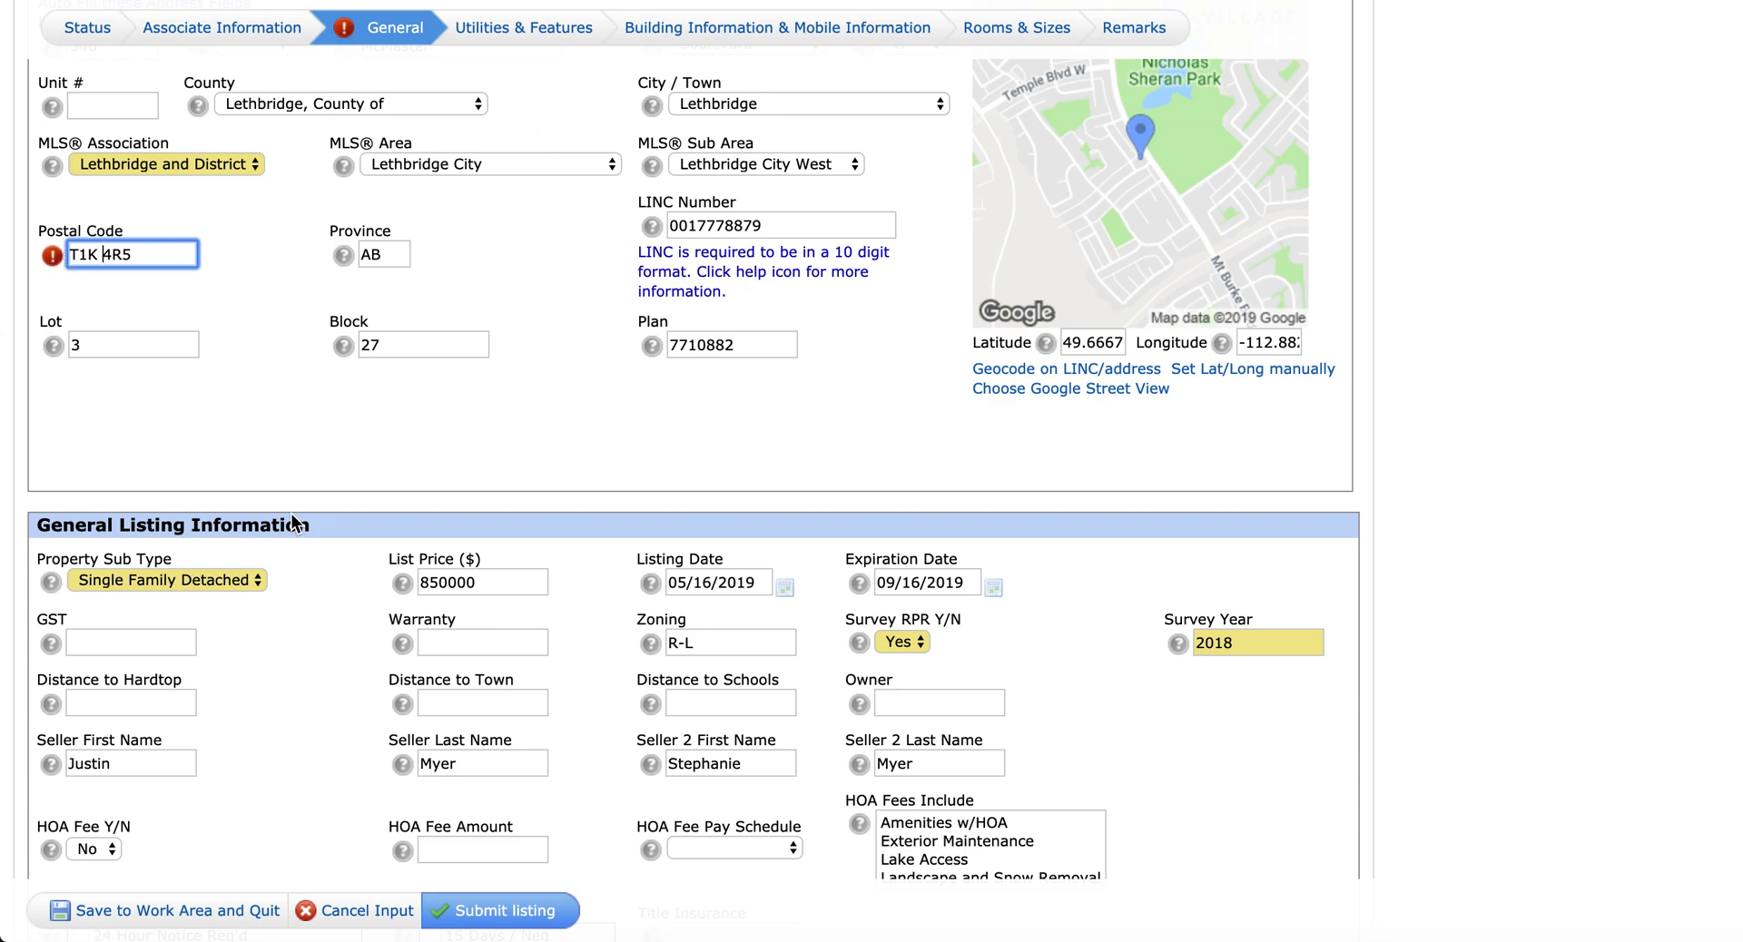
click(507, 893)
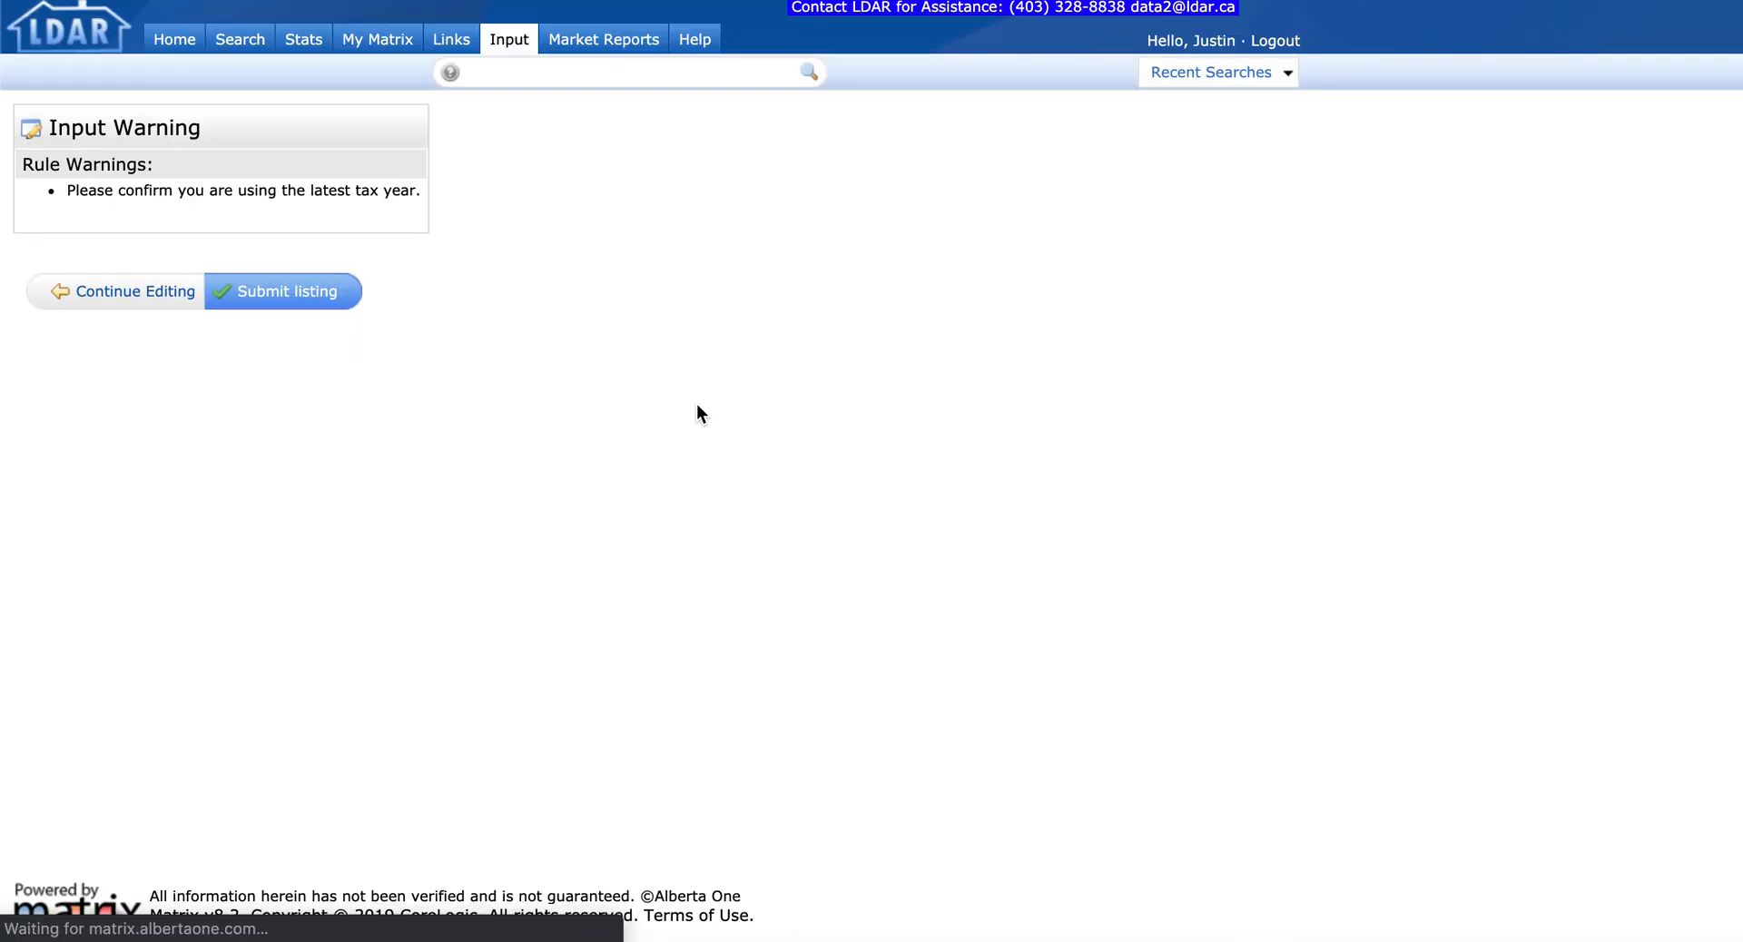
click(273, 290)
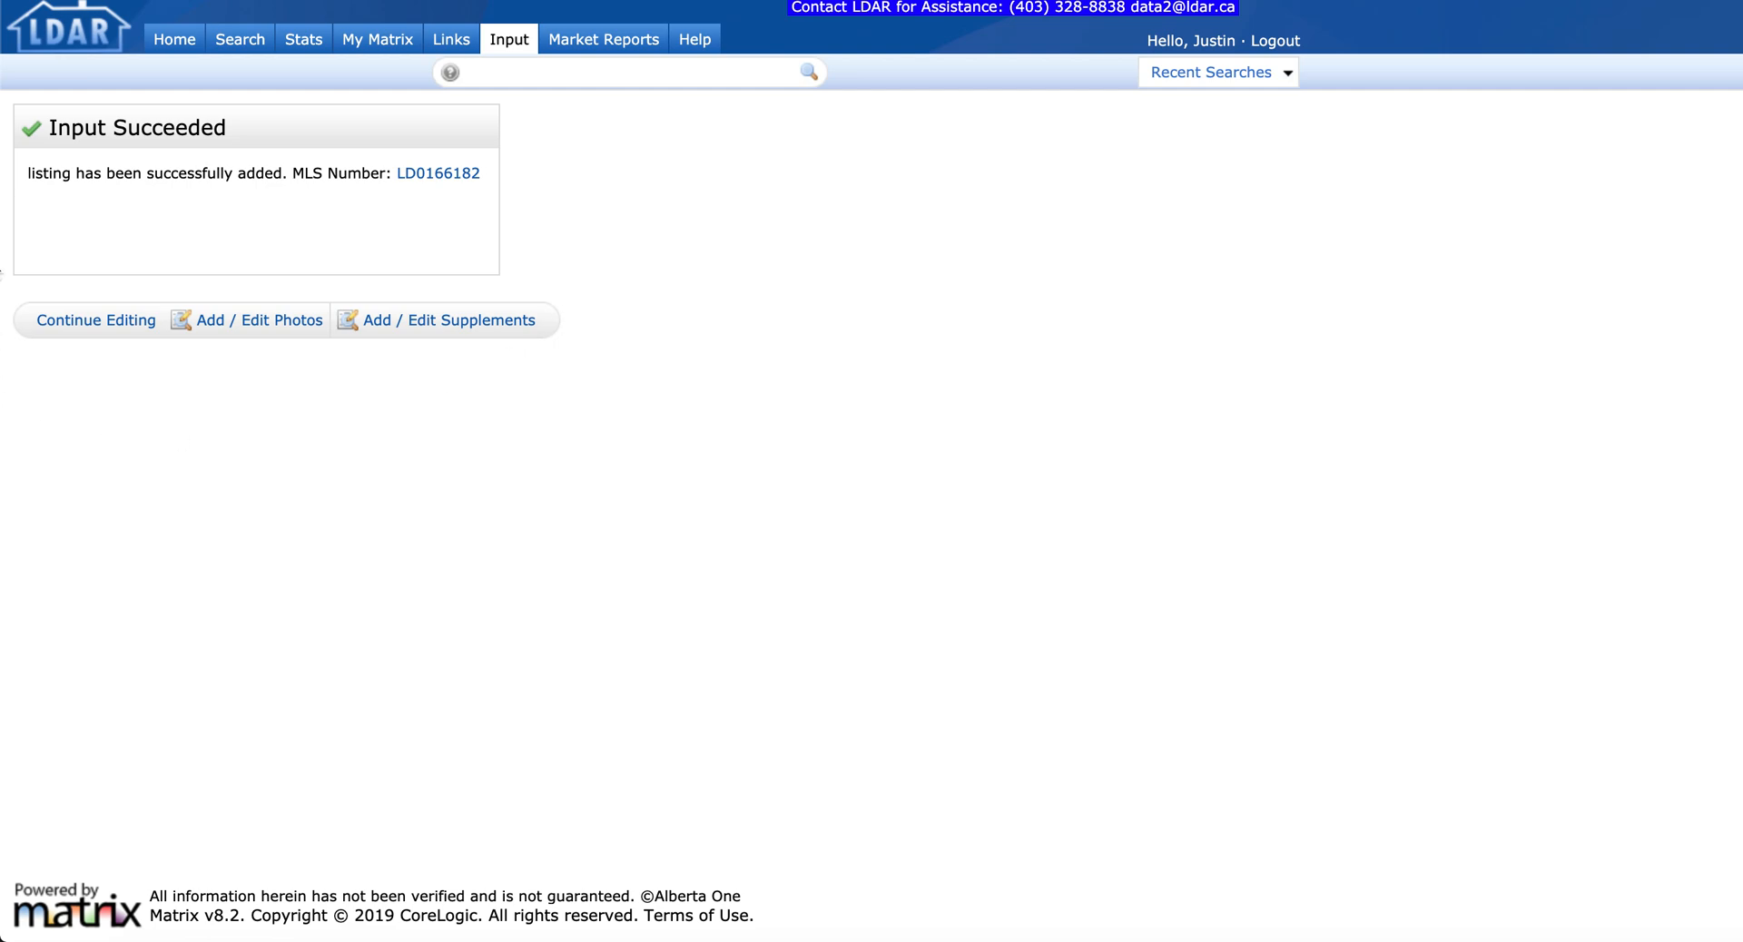
click(279, 324)
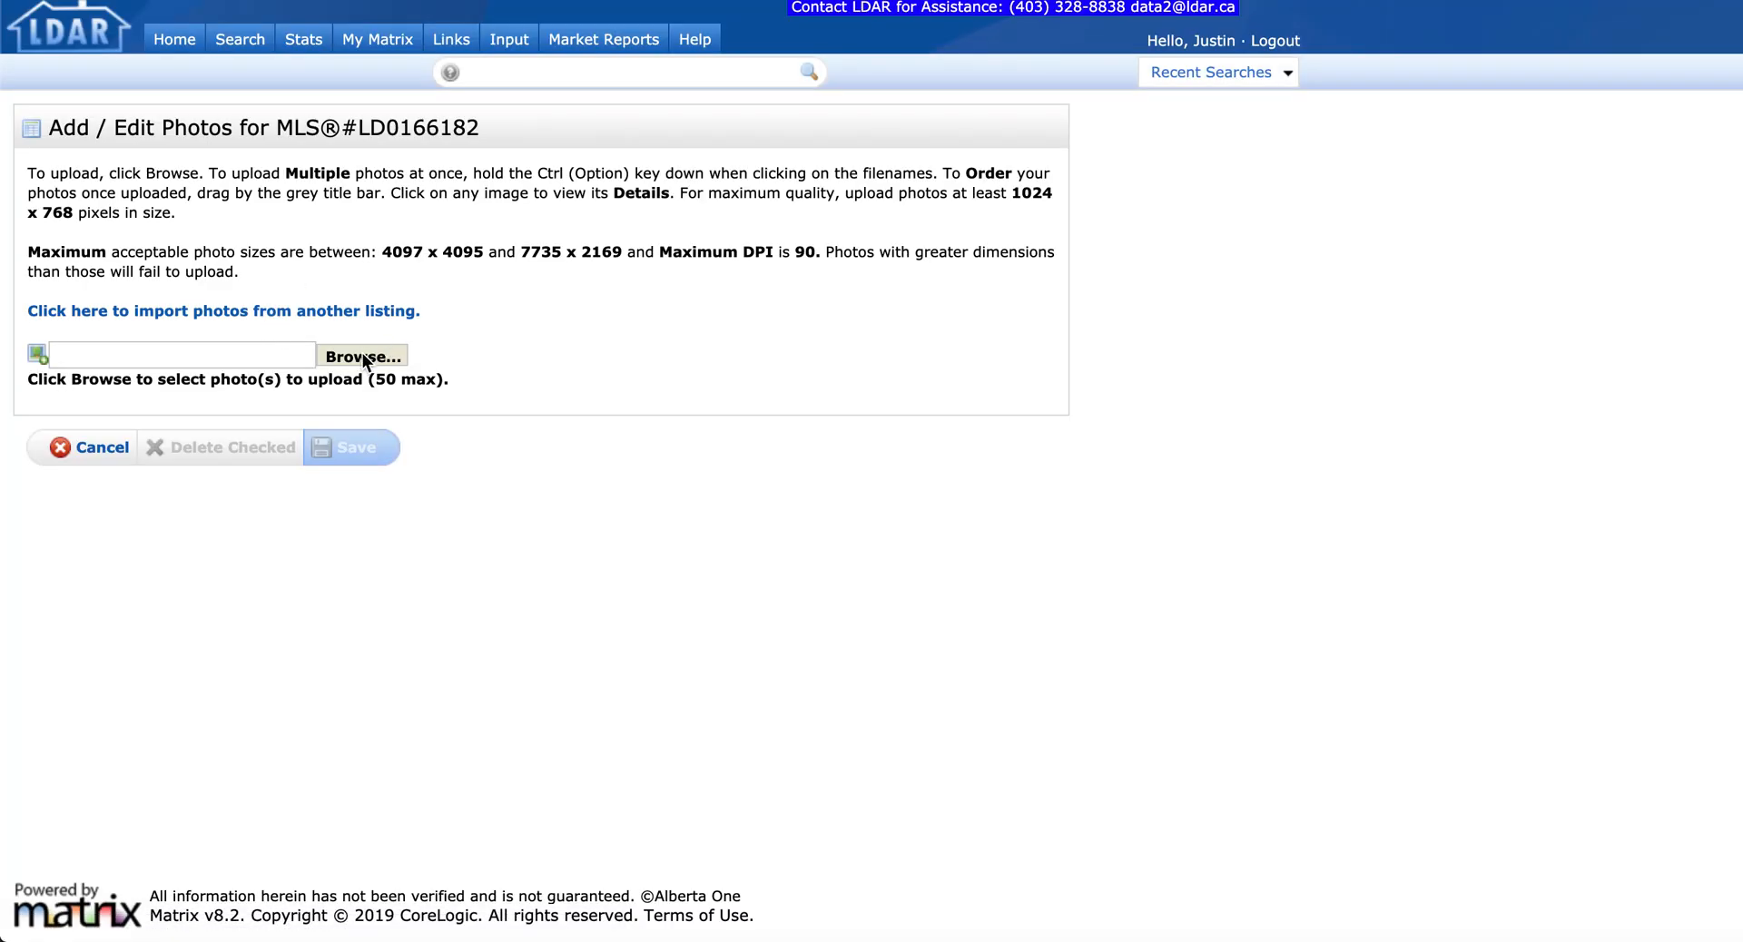
click(363, 356)
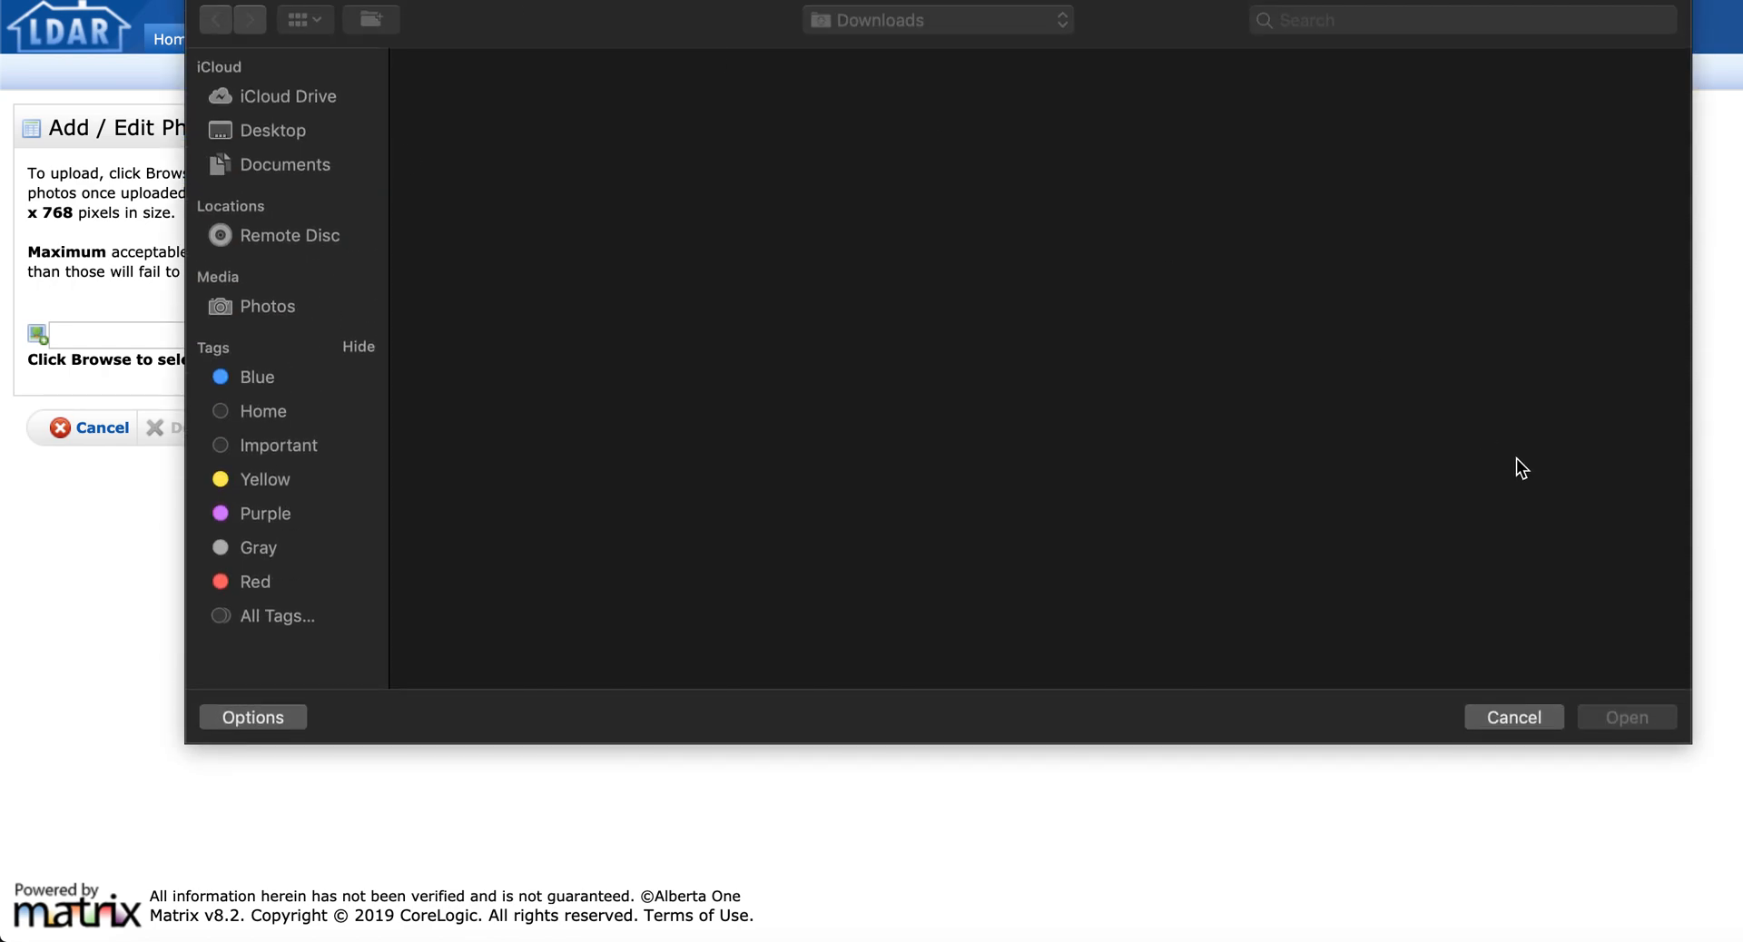
click(1518, 719)
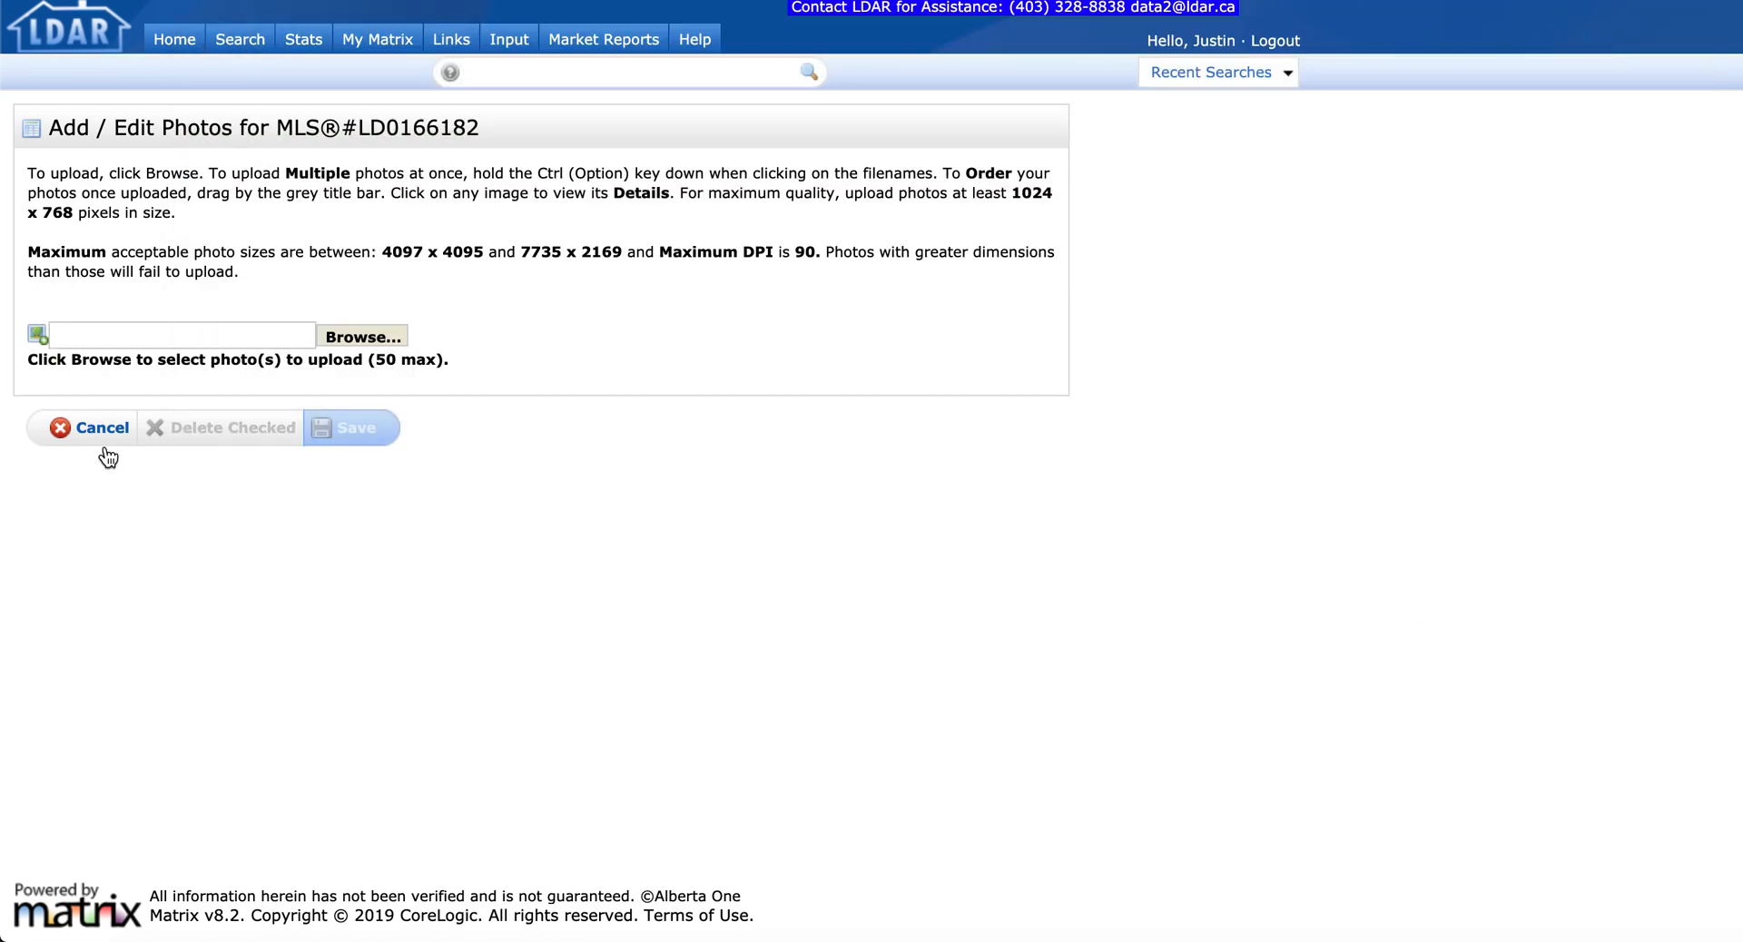